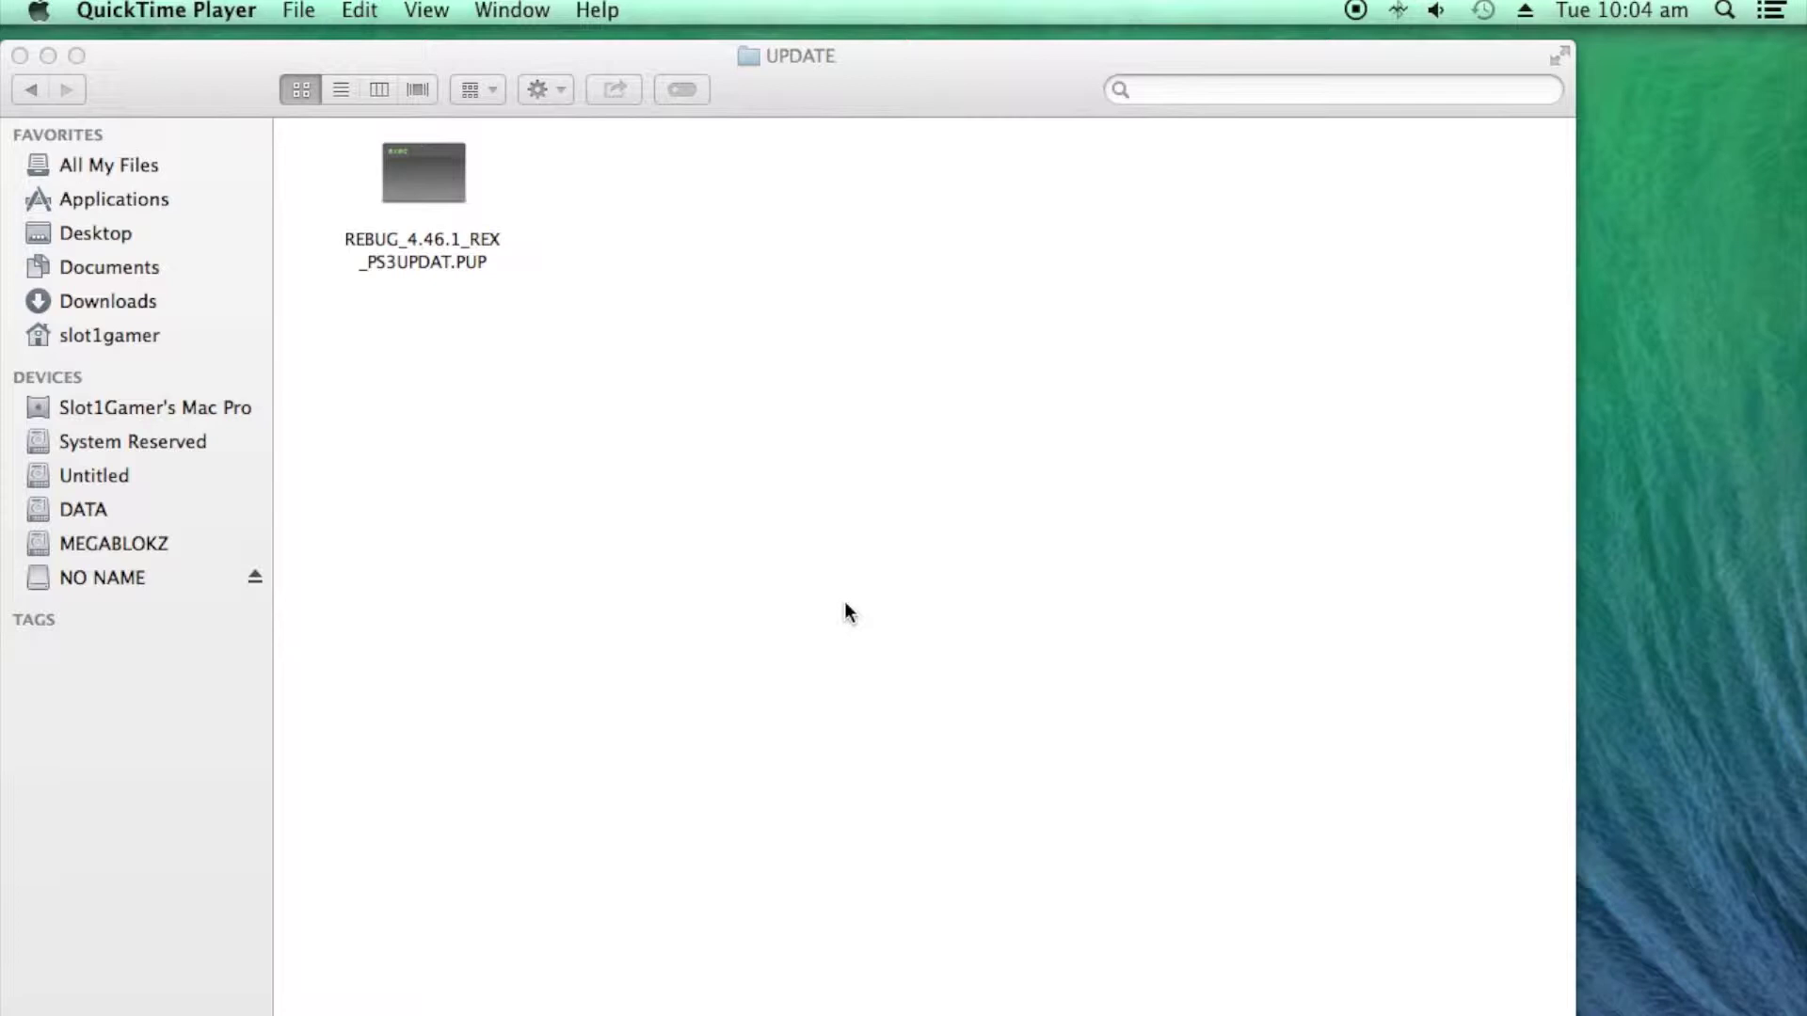
Step: In Finder, open the PS3 folder's UPDATE folder and locate the REBUG update file
{"action": "left_click", "coordinate": [233, 88]}
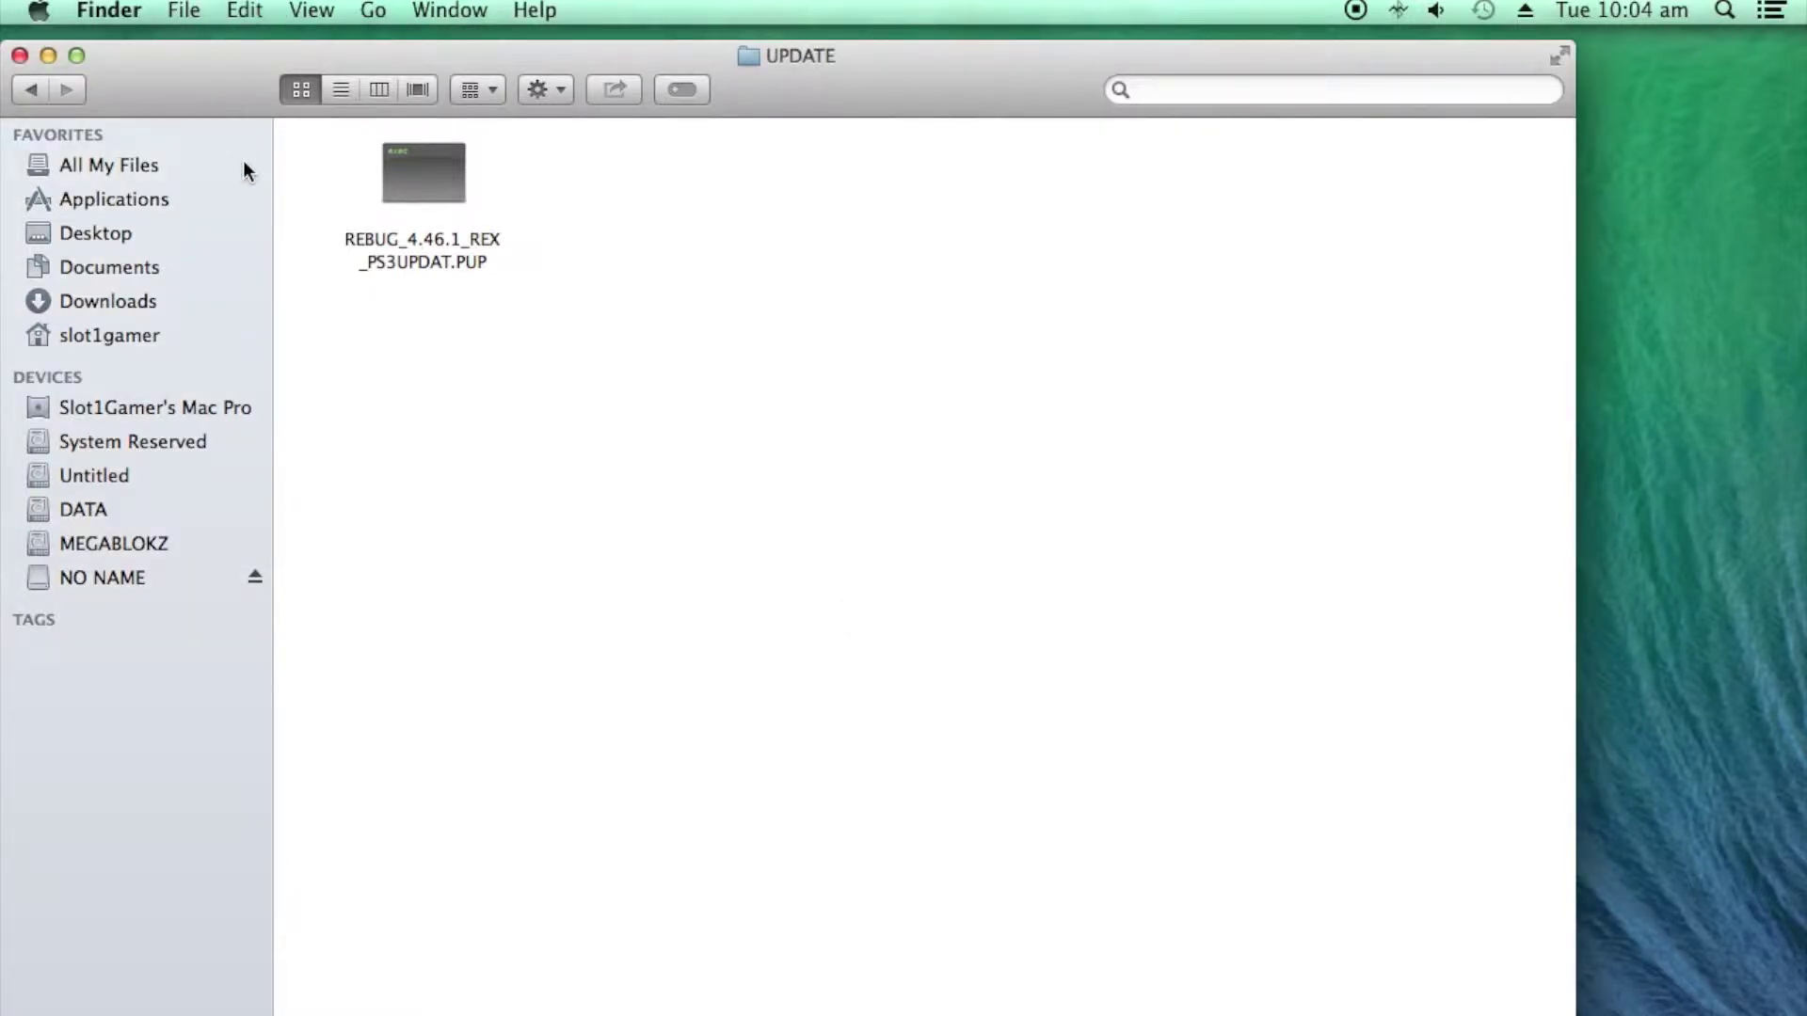
{"action": "left_click_drag", "start_coordinate": [568, 363], "coordinate": [337, 125]}
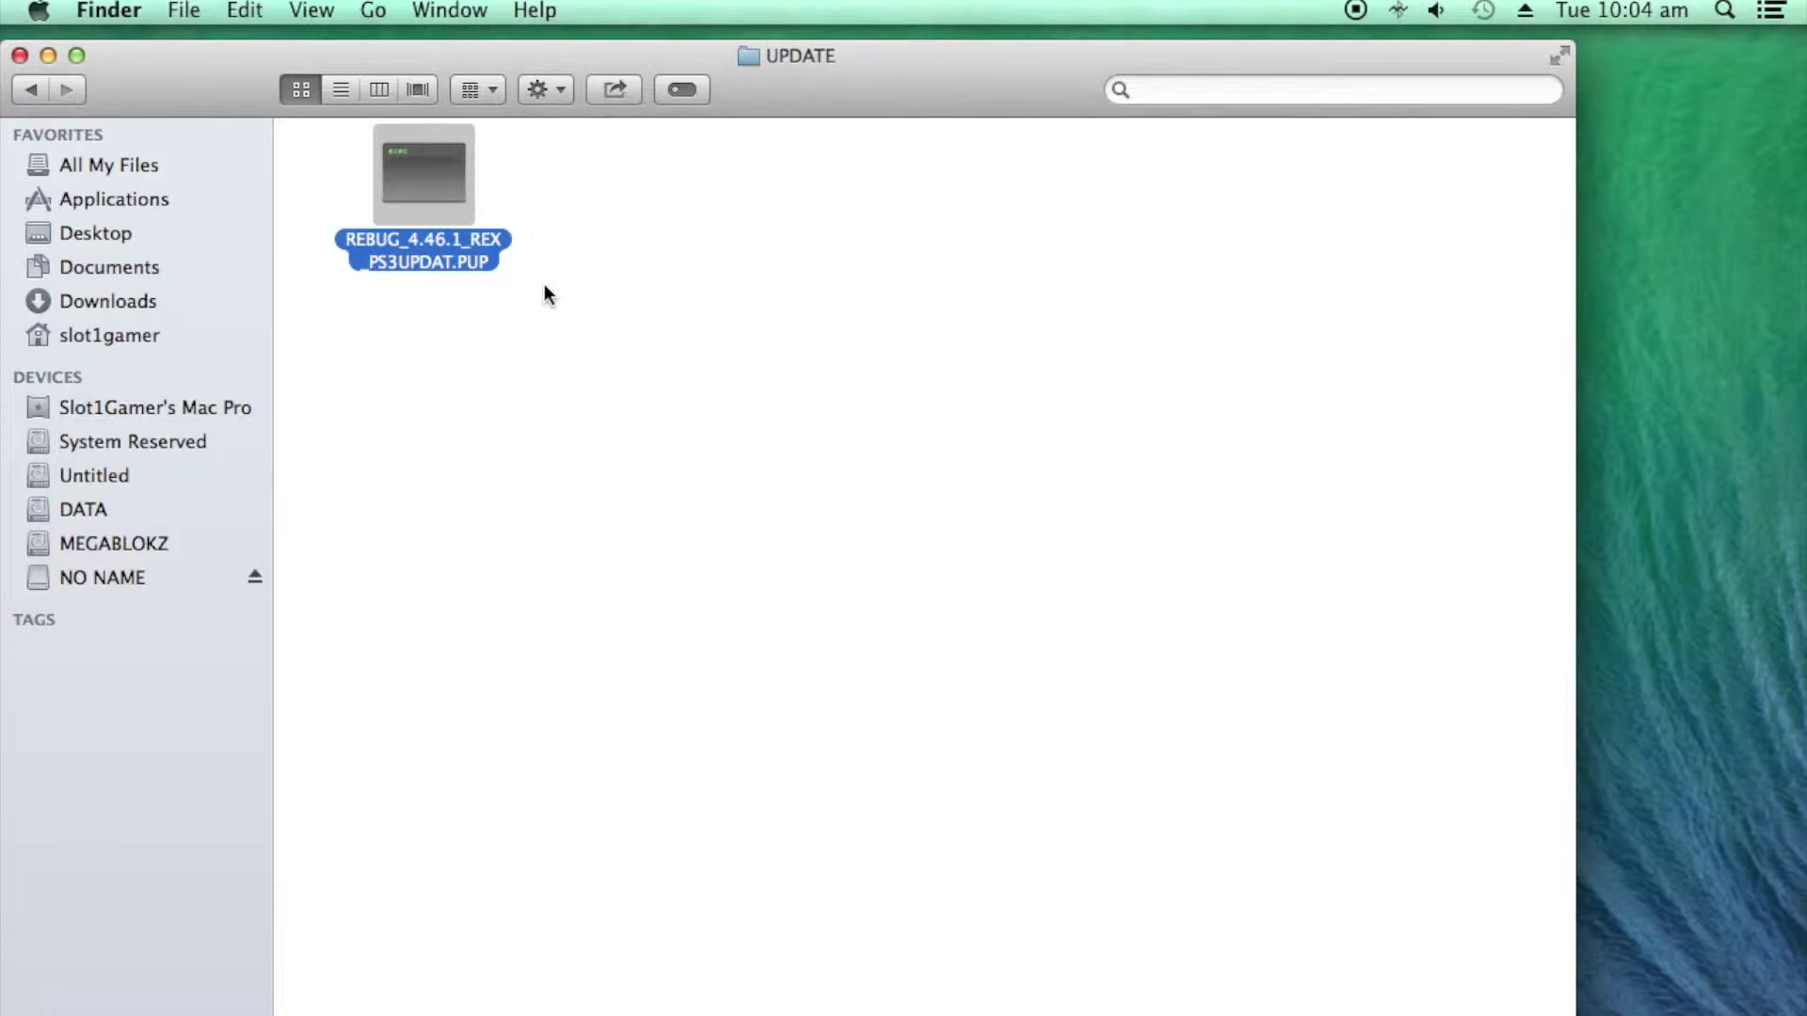
{"action": "left_click", "coordinate": [25, 93]}
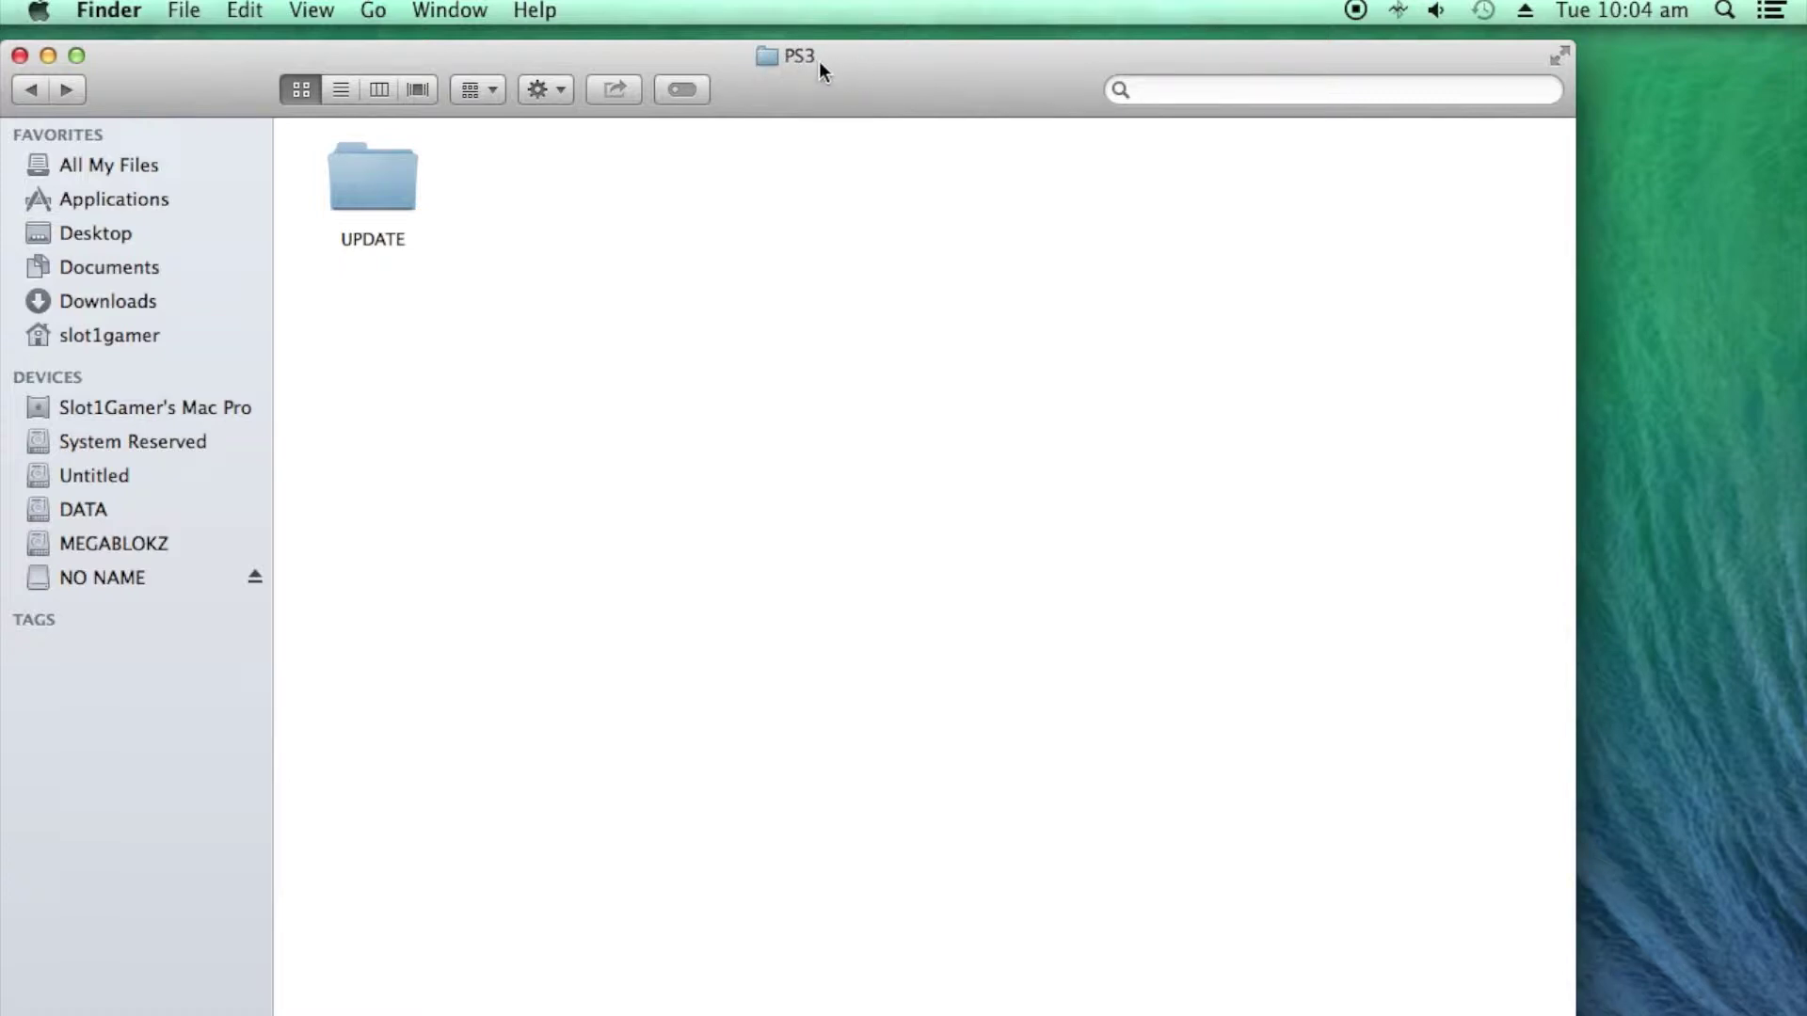
{"action": "double_click", "coordinate": [370, 192]}
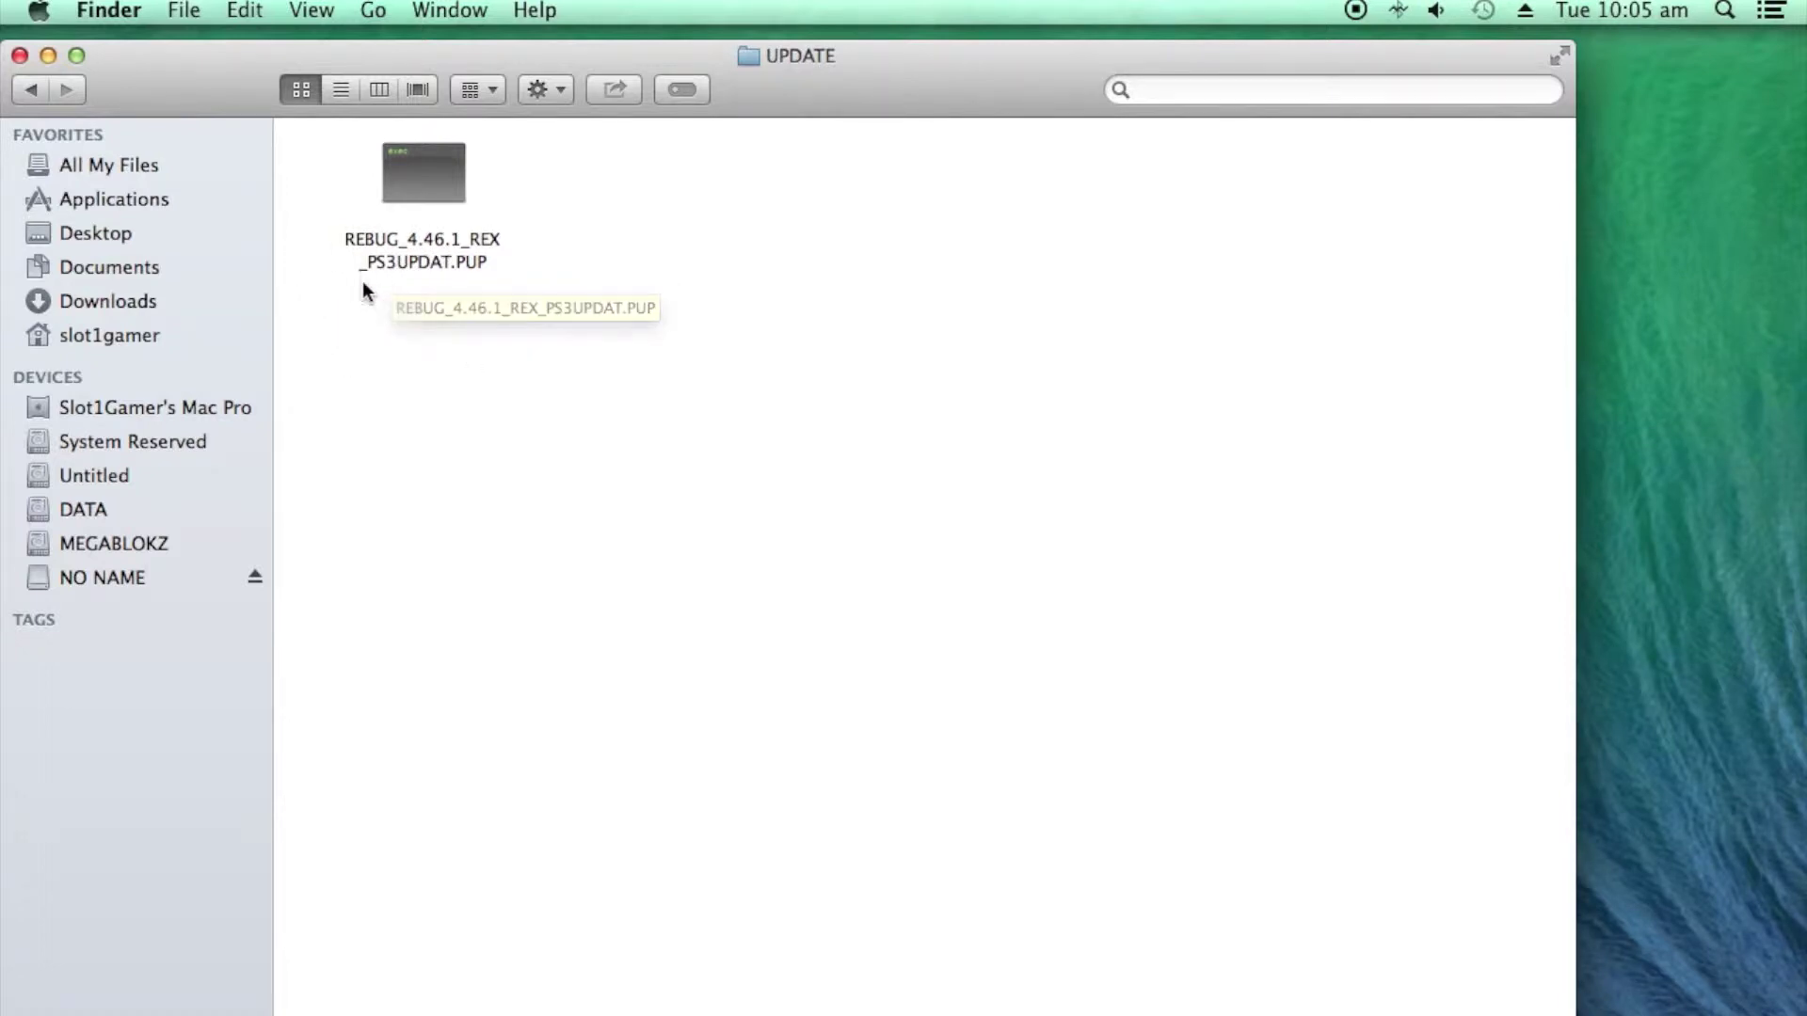
{"action": "left_click", "coordinate": [411, 244]}
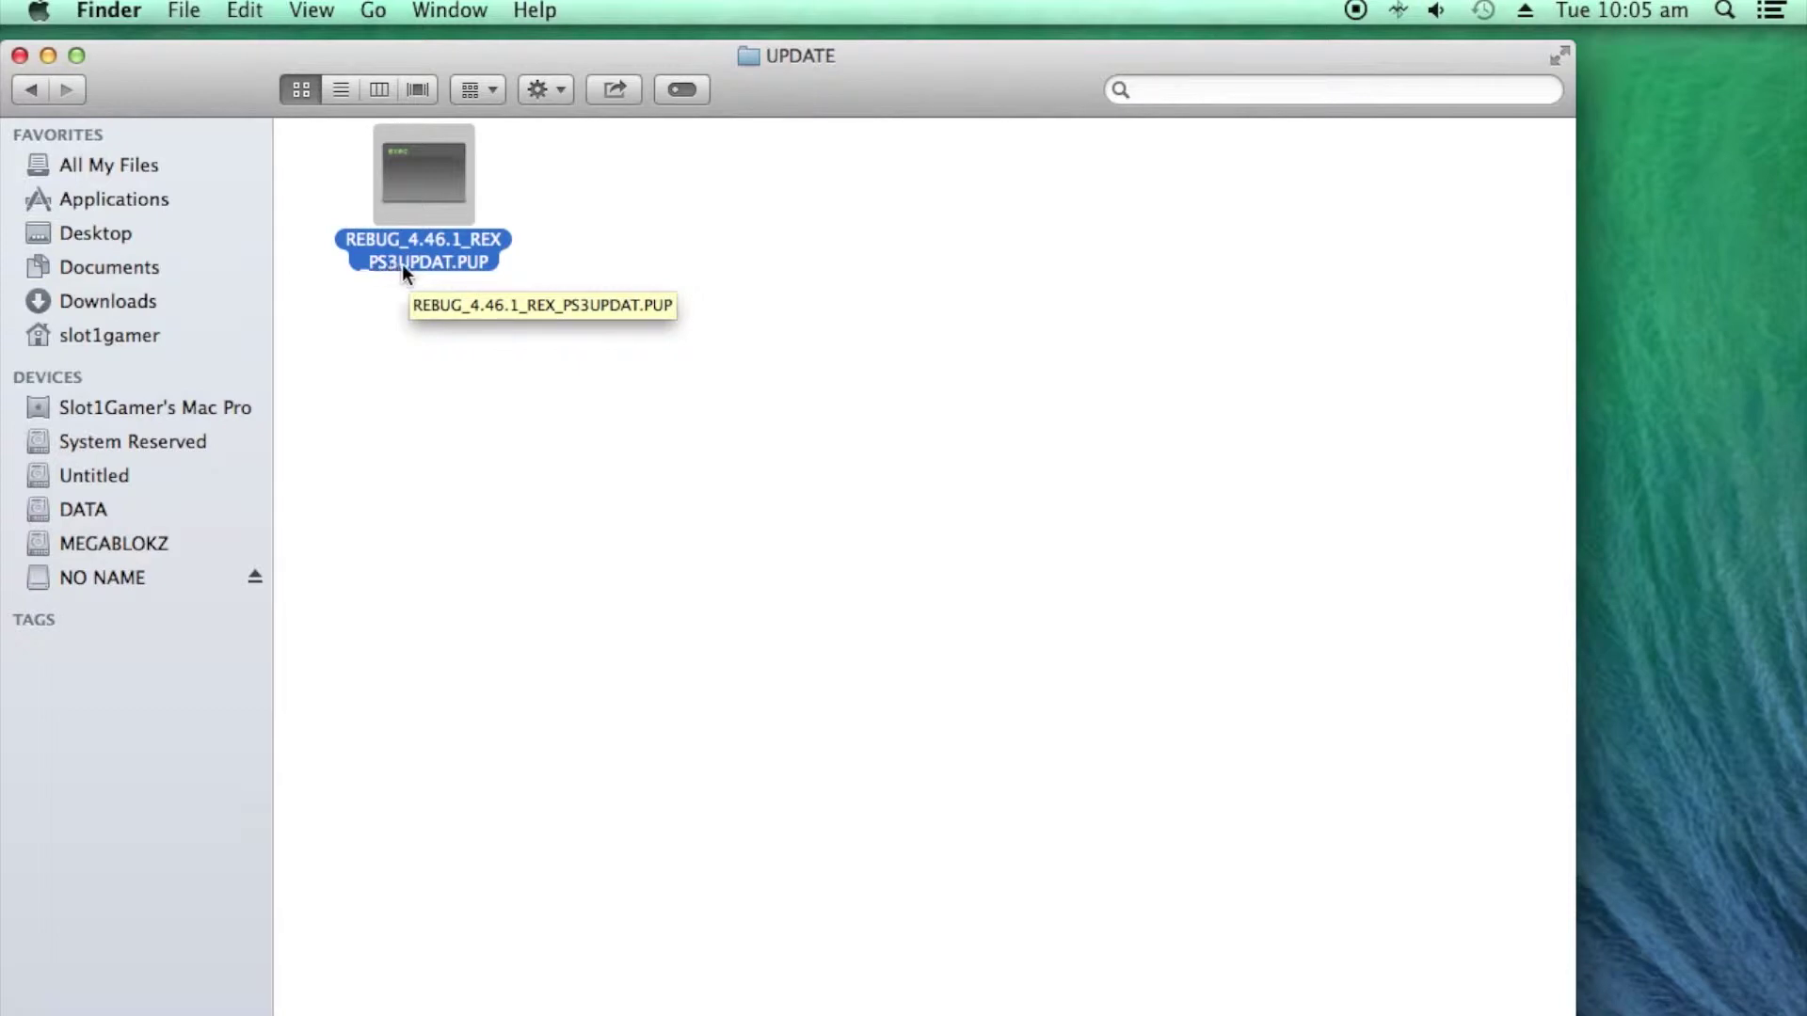
{"action": "left_click", "coordinate": [535, 281]}
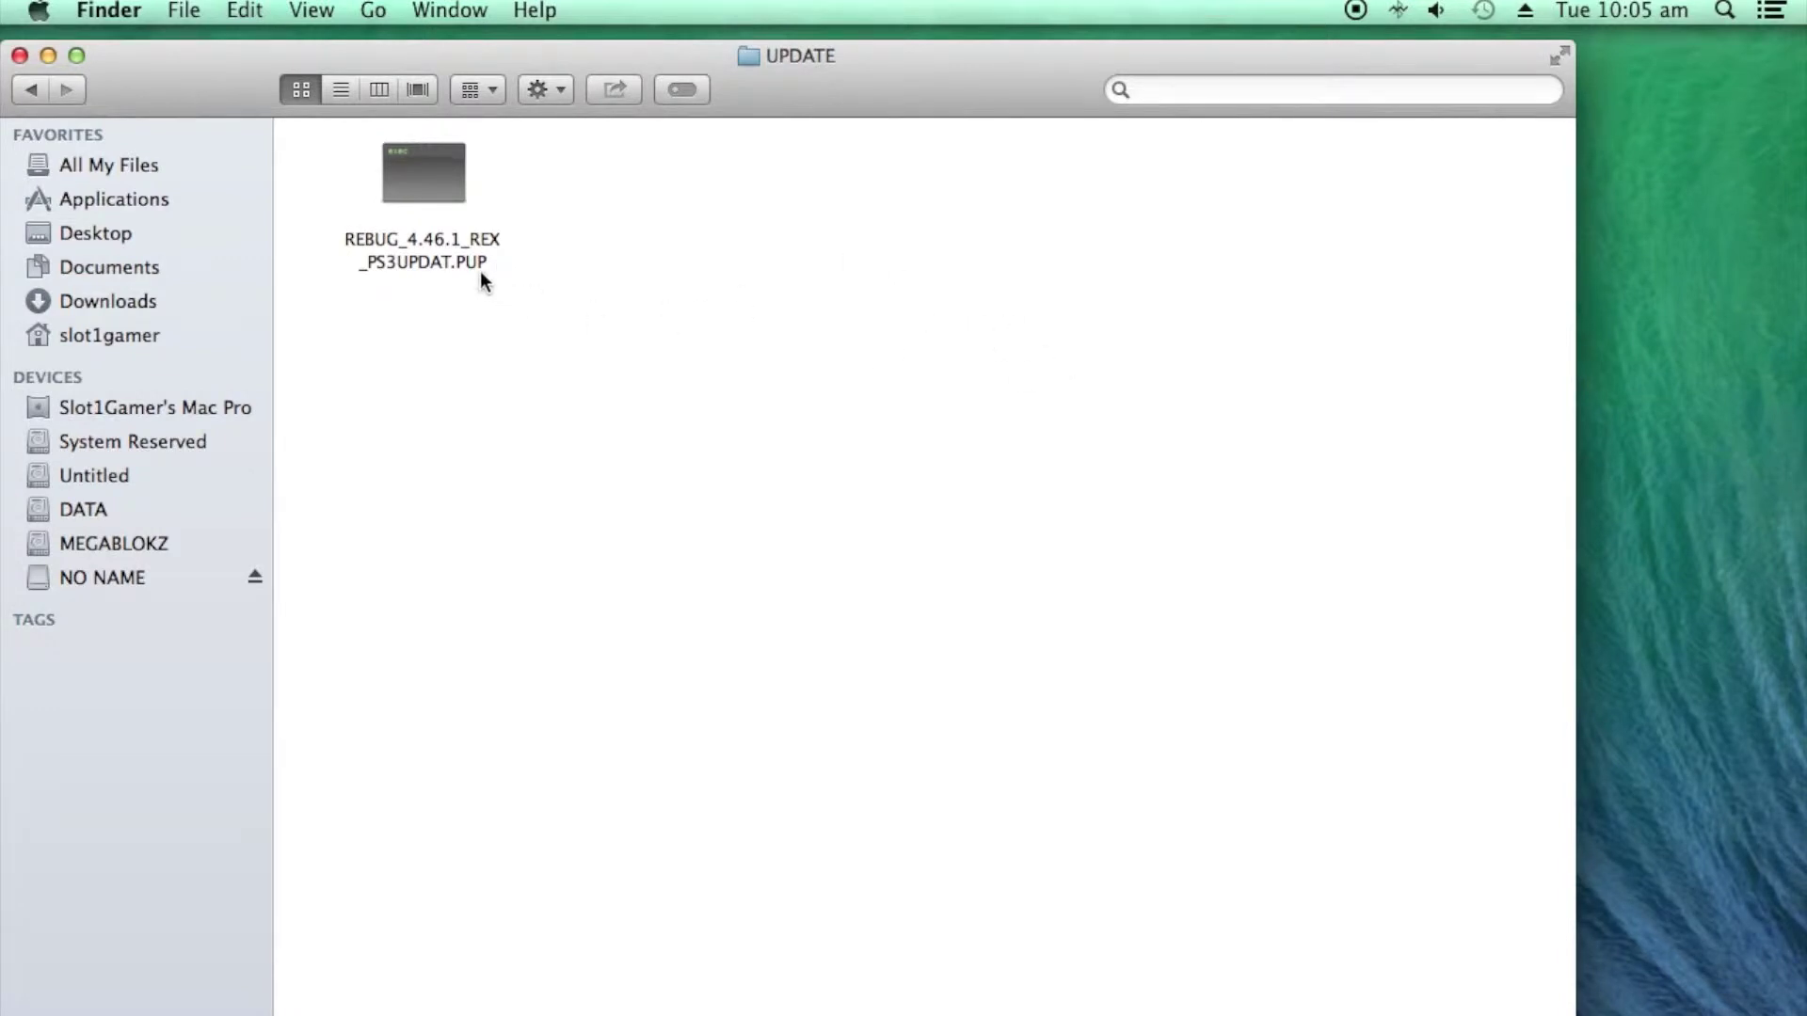
Step: Delete the REBUG_4.46.1_REX_ prefix so the file is named PS3UPDAT.PUP
{"action": "left_click", "coordinate": [446, 243]}
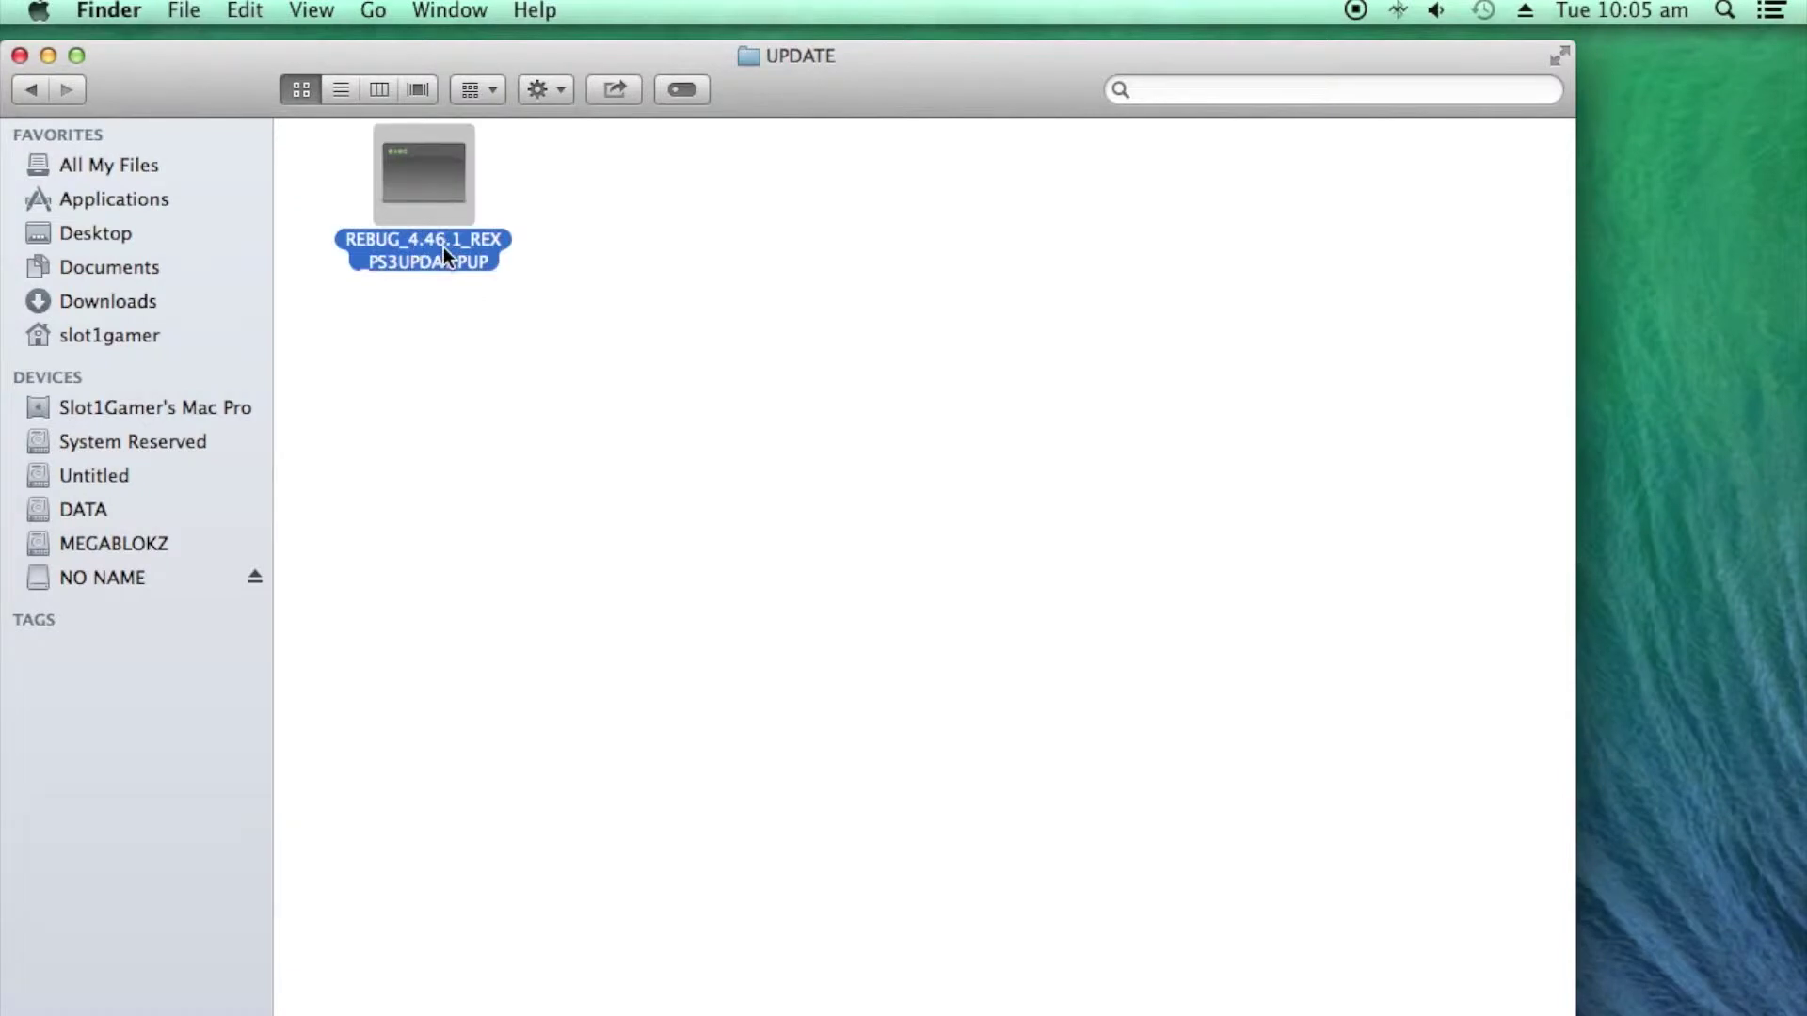
{"action": "key", "text": "Return"}
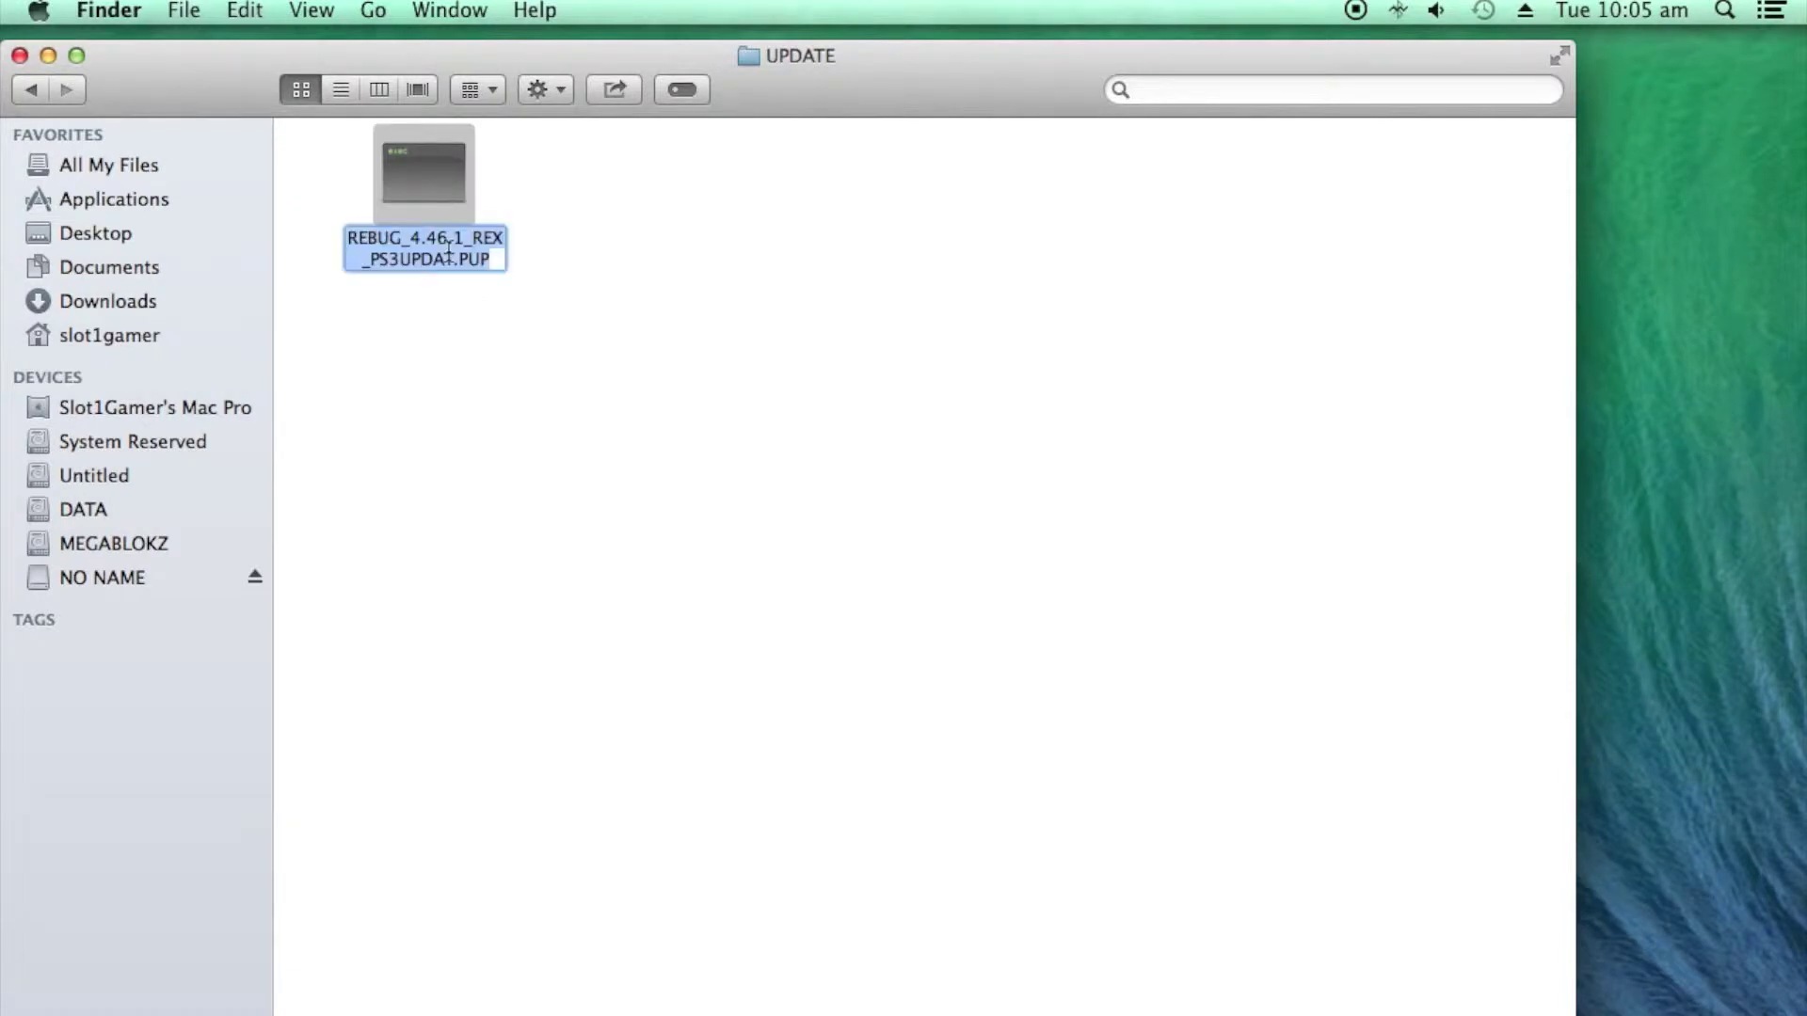
{"action": "left_click", "coordinate": [374, 270]}
{"action": "left_click_drag", "start_coordinate": [371, 260], "coordinate": [352, 237]}
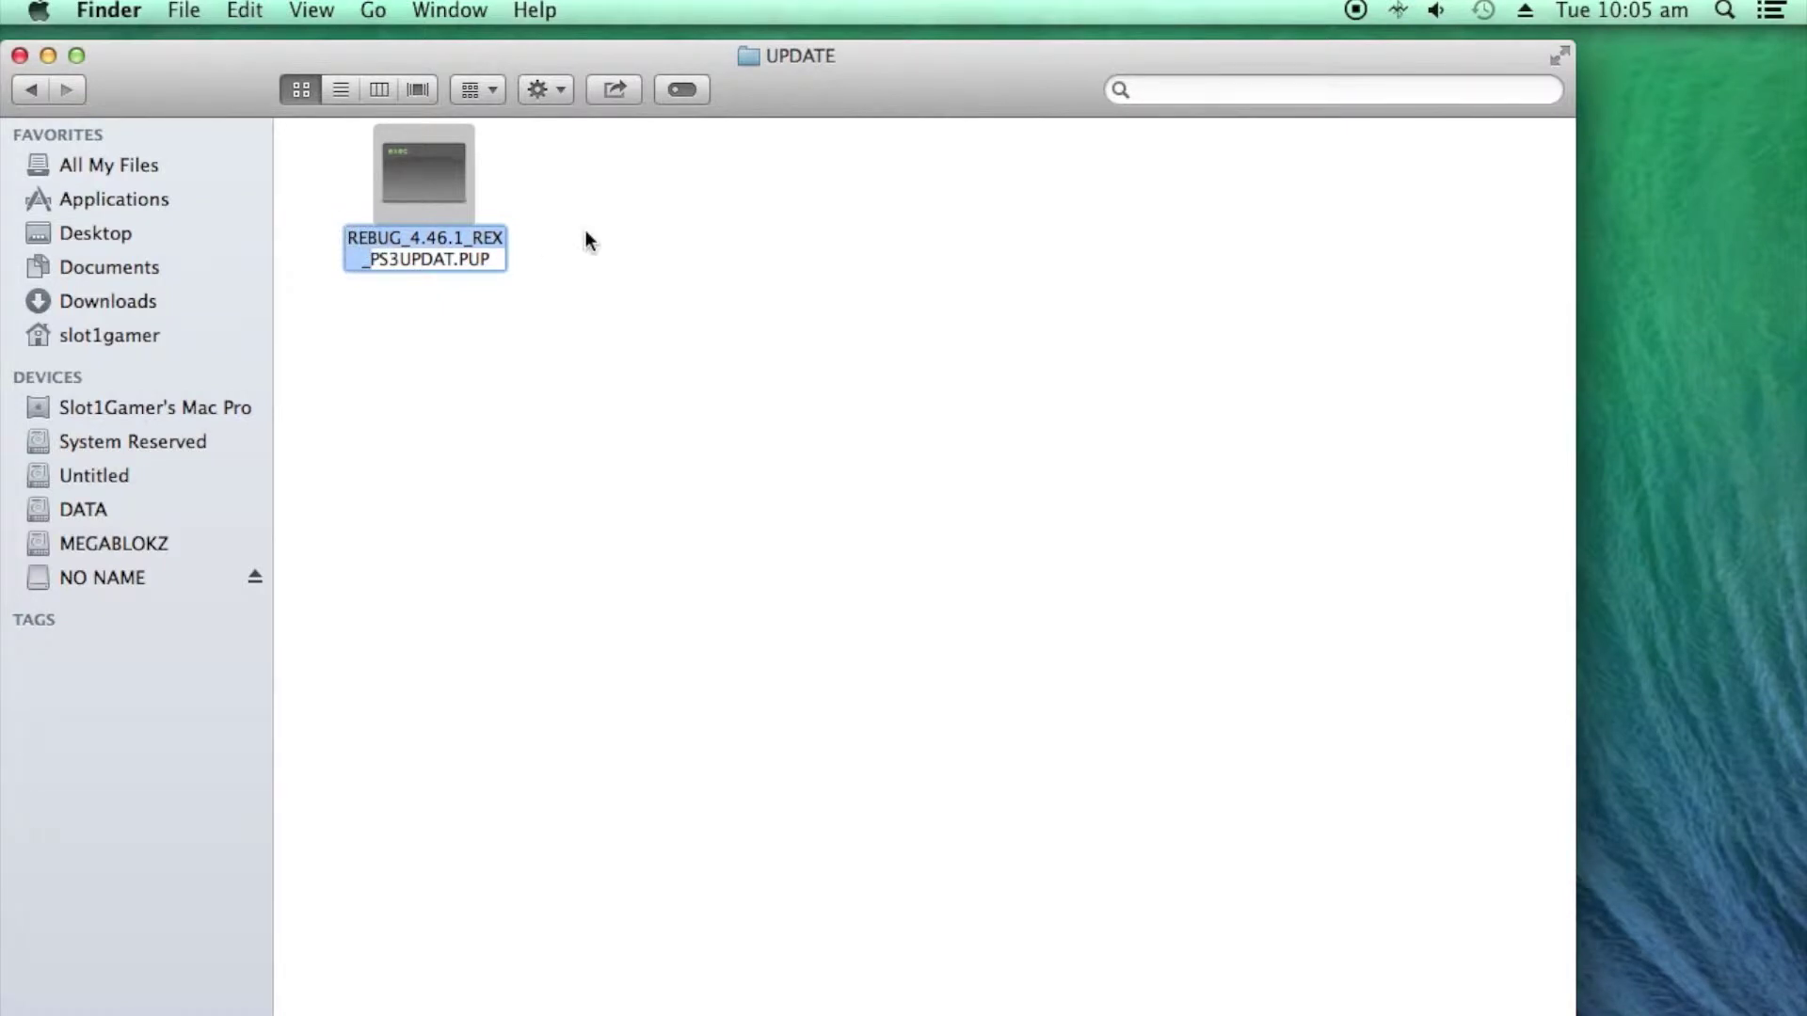
{"action": "key", "text": "BackSpace"}
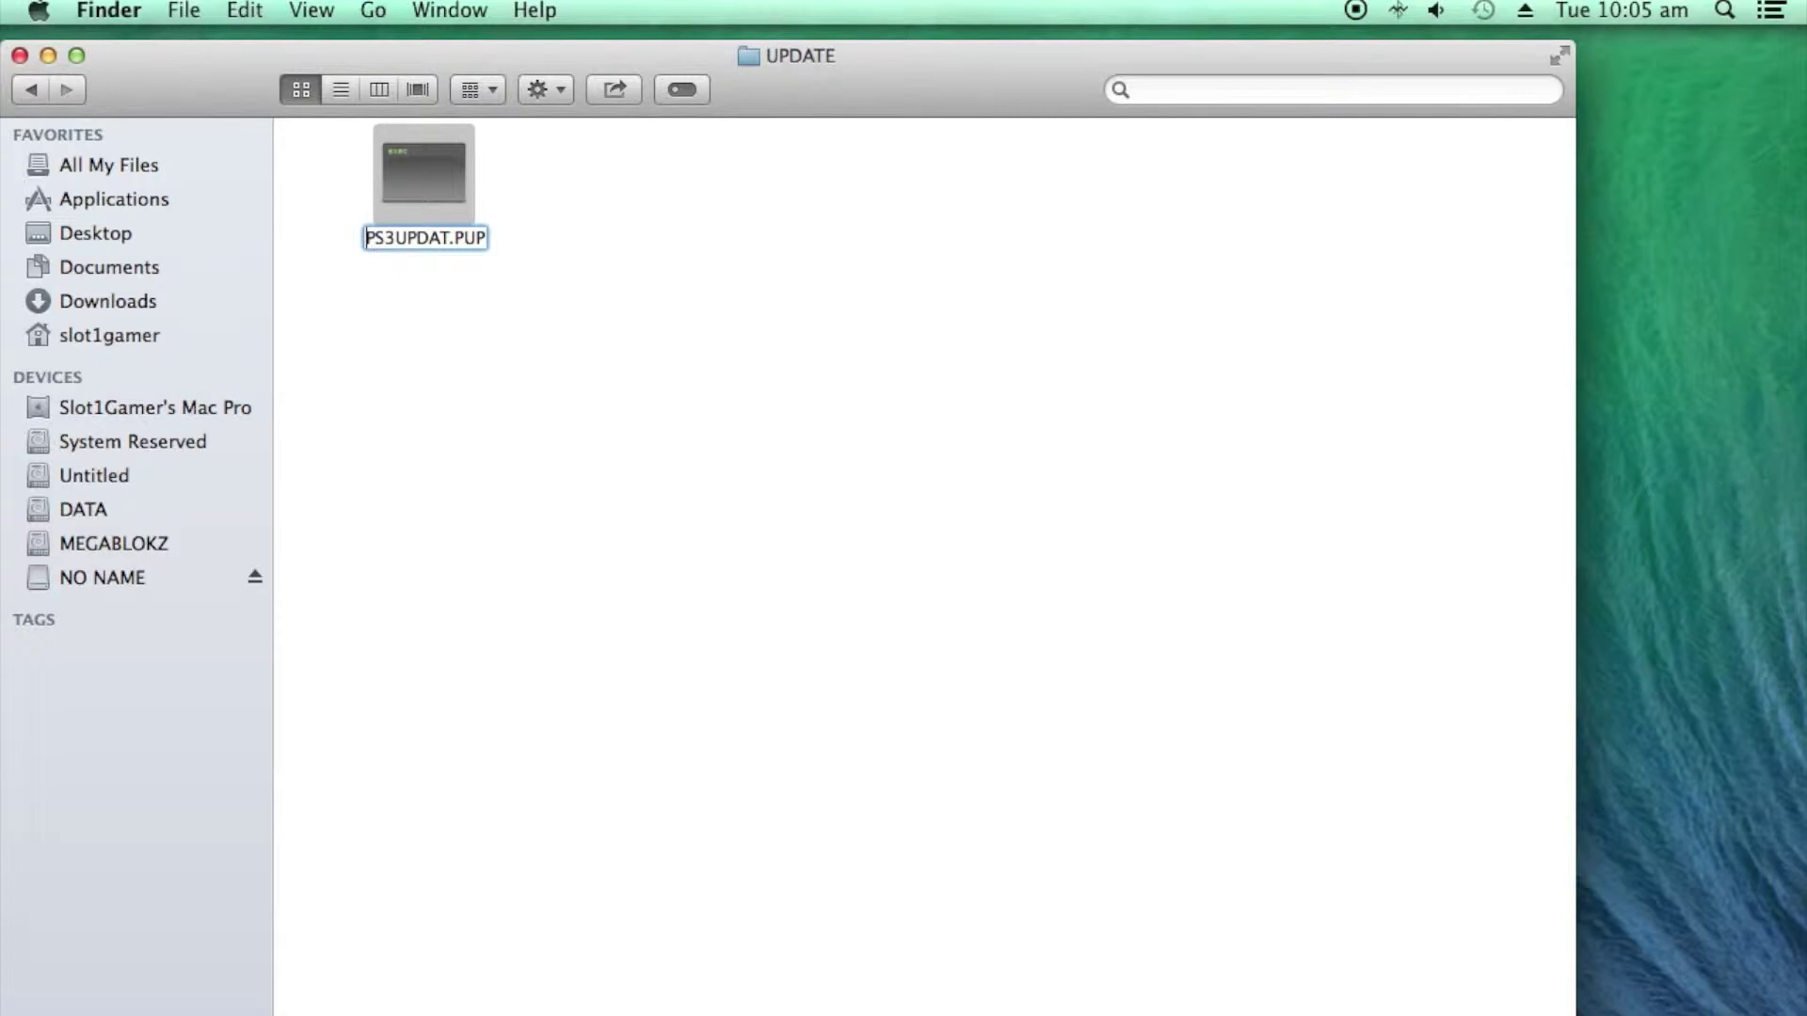
{"action": "key", "text": "Return"}
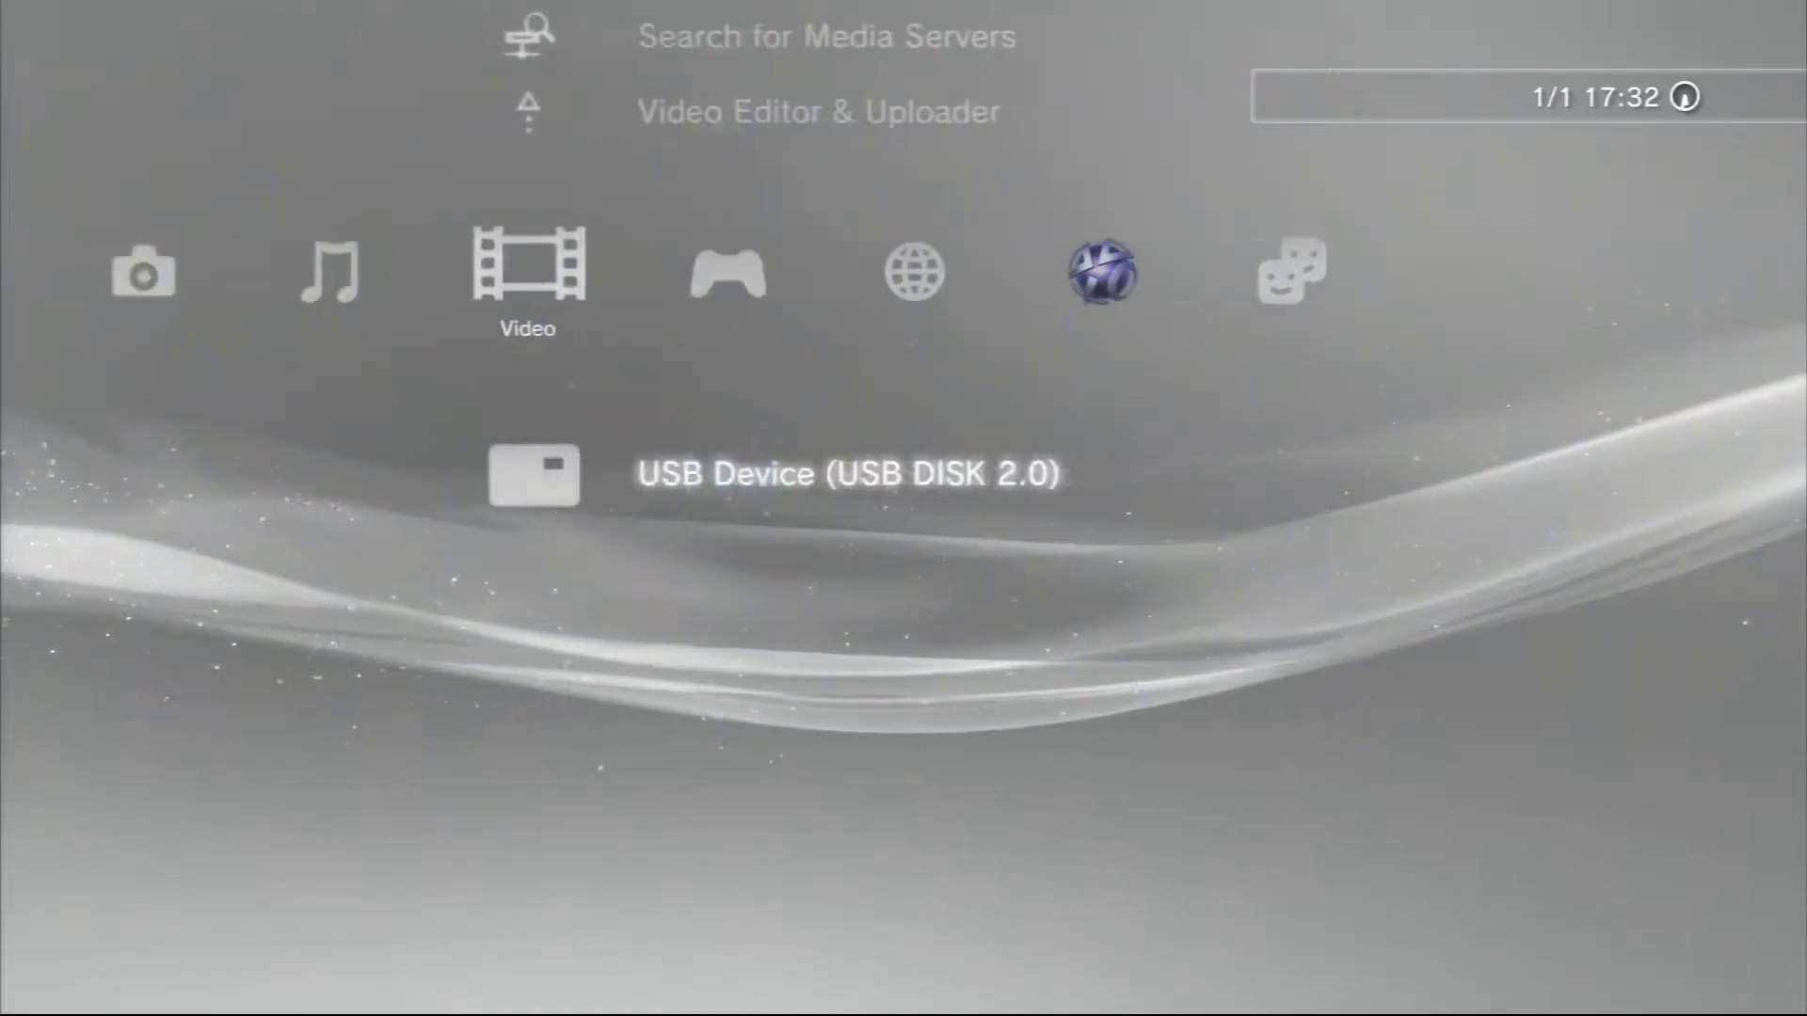
Step: Move across the XMB to Settings and open System Update
{"action": "key", "text": "Right"}
{"action": "key", "text": "Right"}
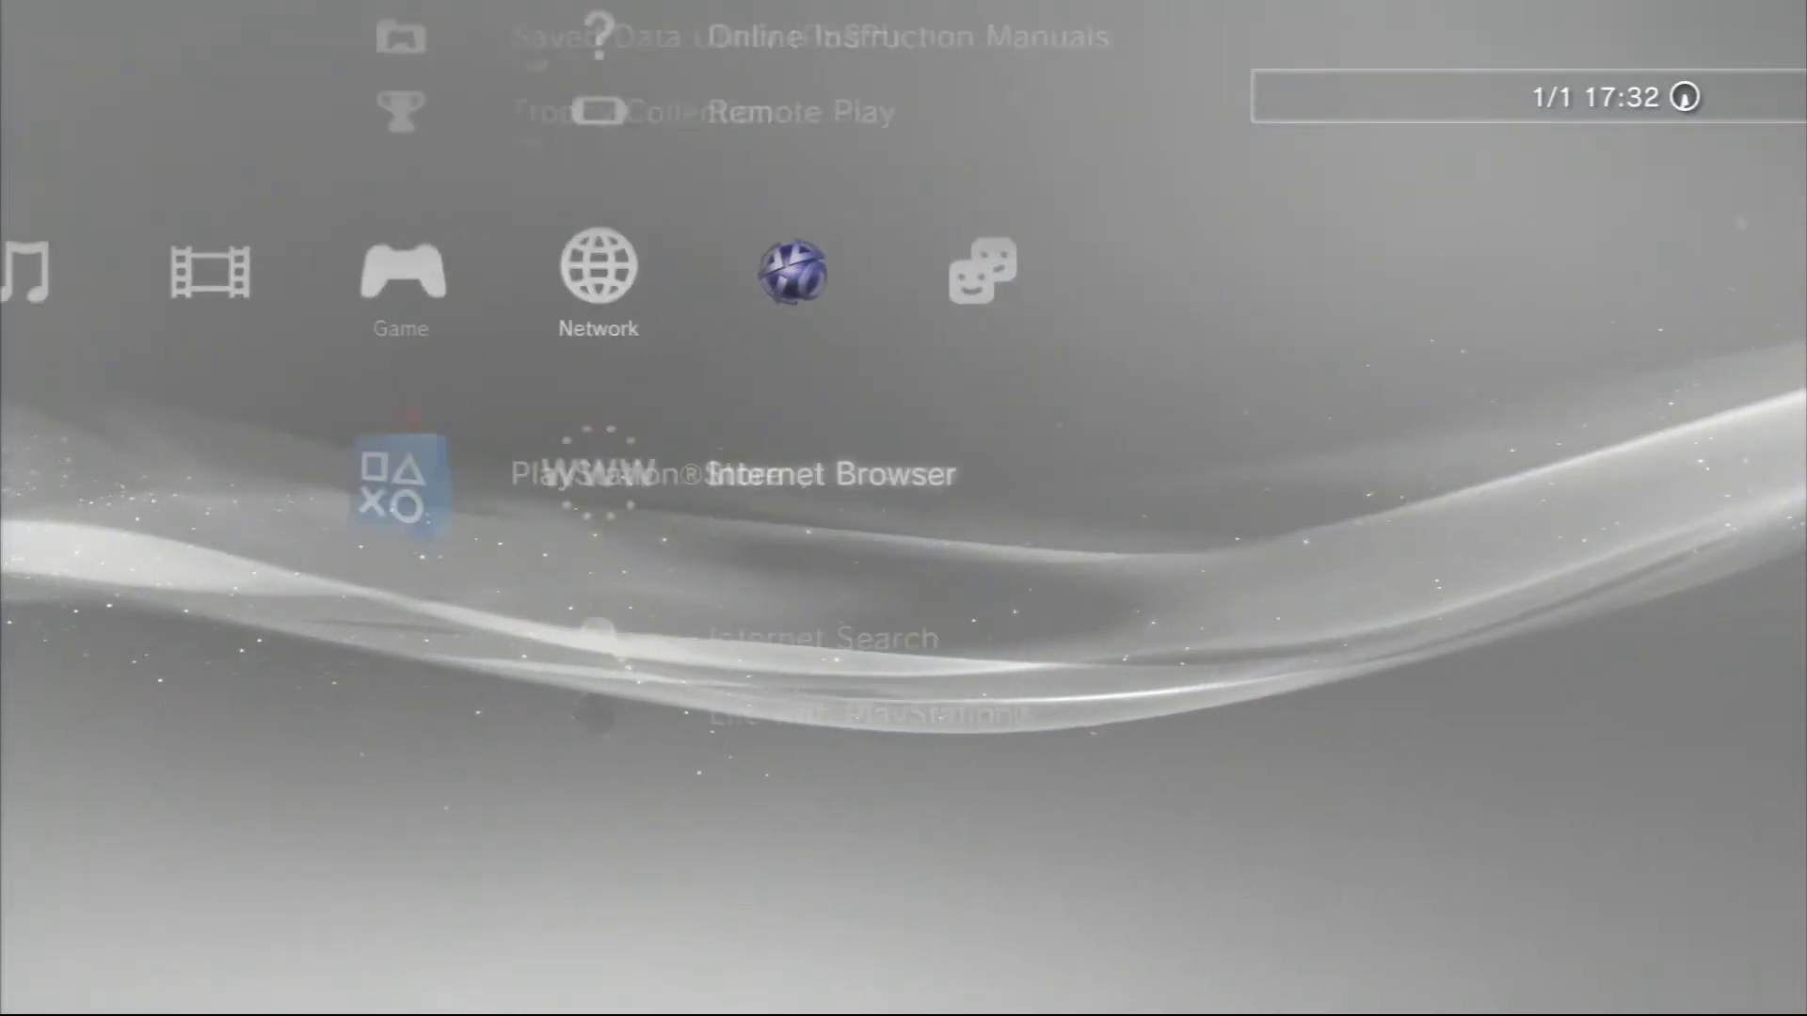
{"action": "key", "text": "Right"}
{"action": "key", "text": "Right"}
{"action": "key", "text": "Left"}
{"action": "key", "text": "Left"}
{"action": "key", "text": "Left"}
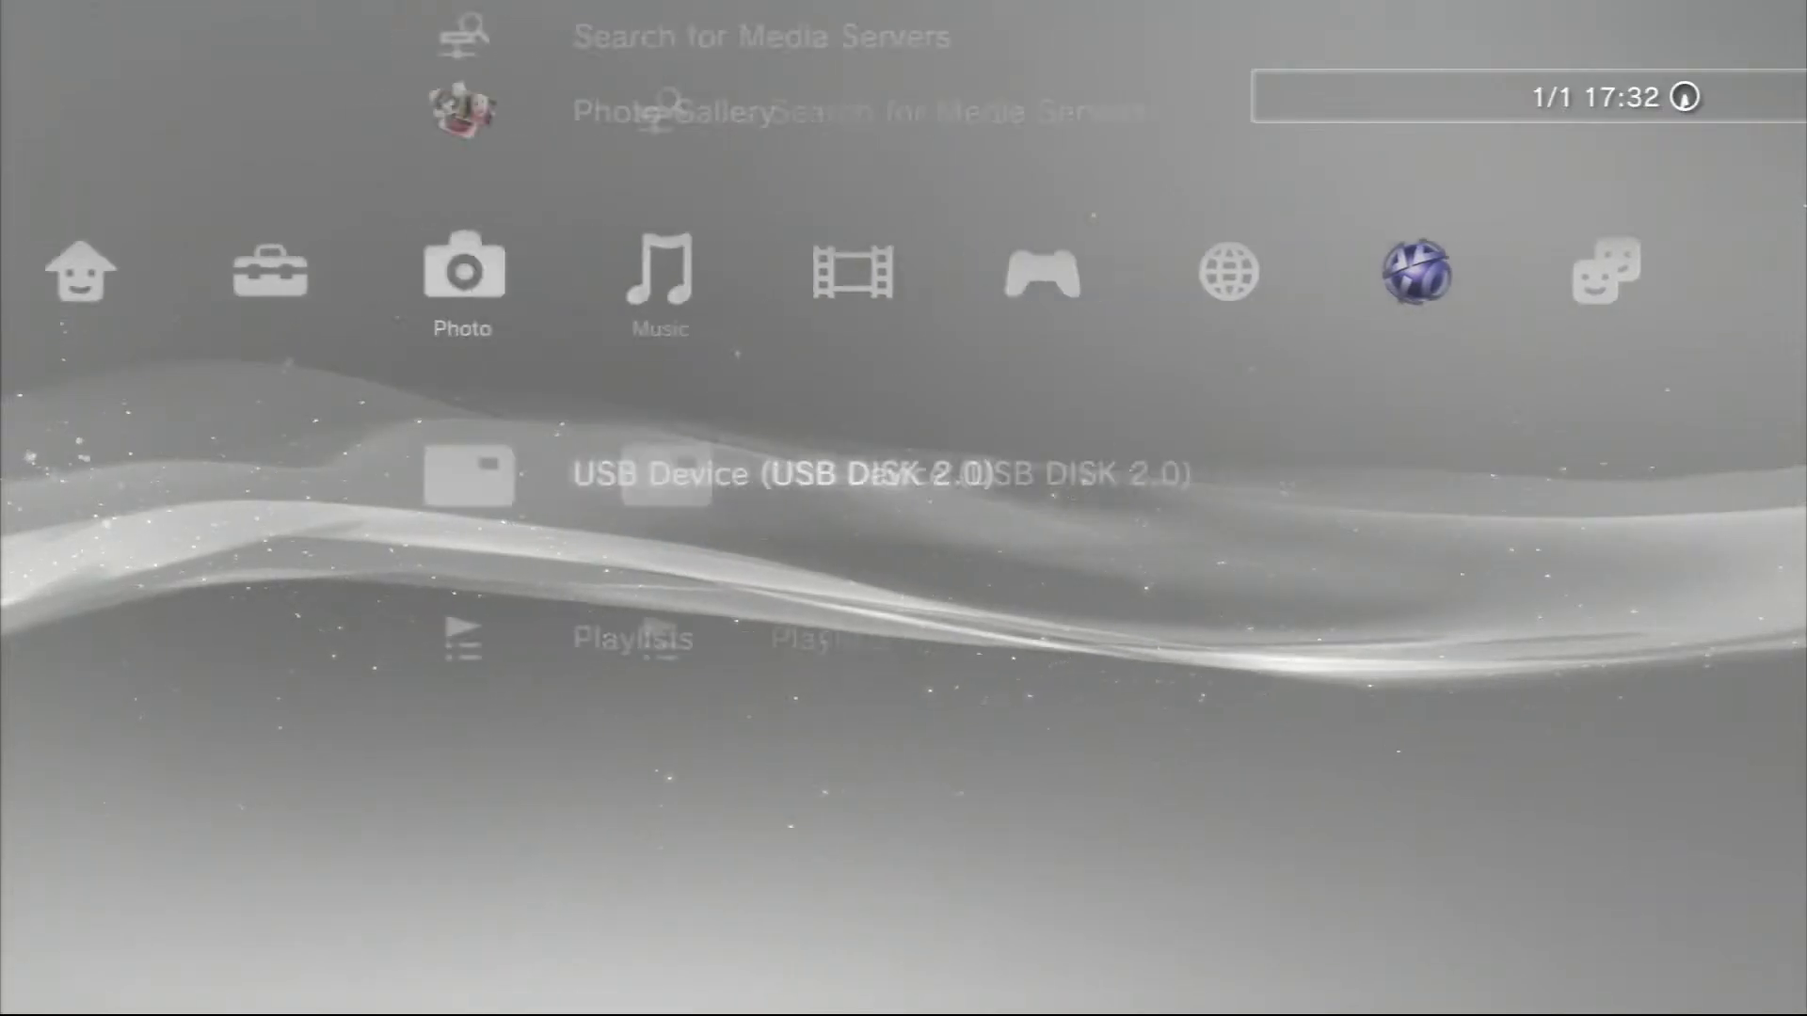
{"action": "key", "text": "Left"}
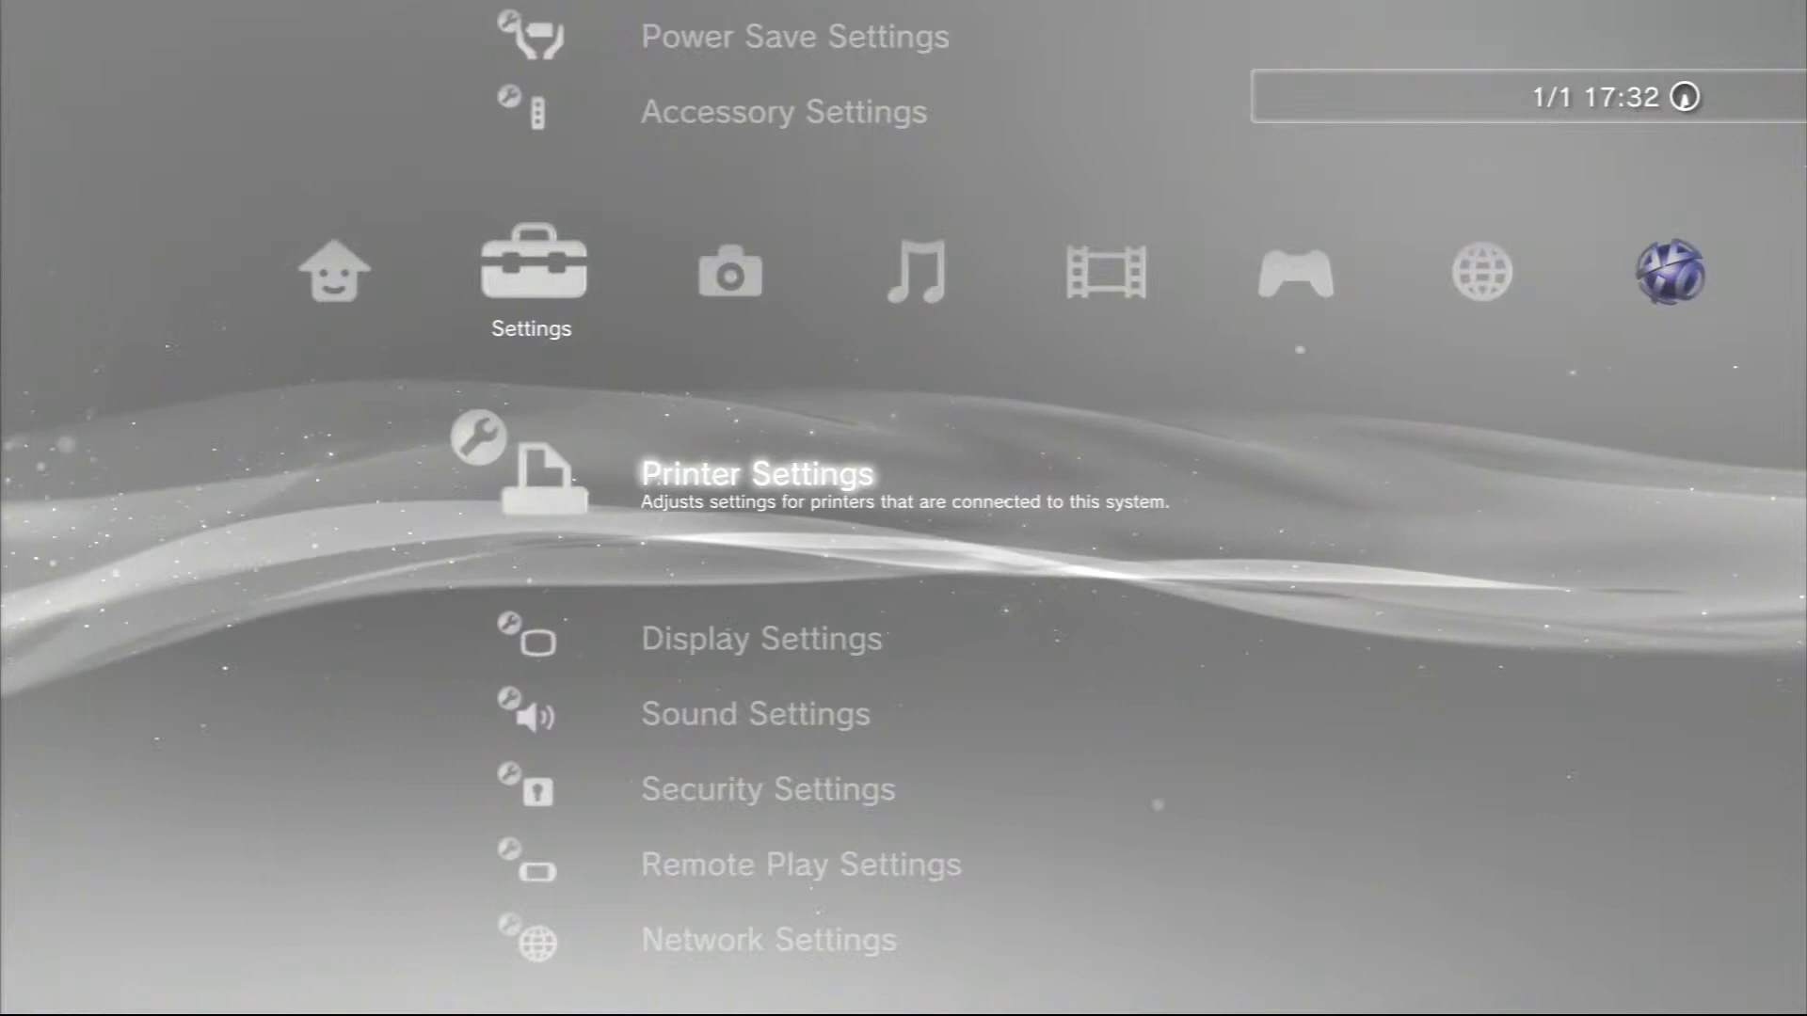
{"action": "key", "text": "Up"}
{"action": "key", "text": "Up"}
{"action": "key", "text": "Up"}
{"action": "key", "text": "Up"}
{"action": "key", "text": "Up"}
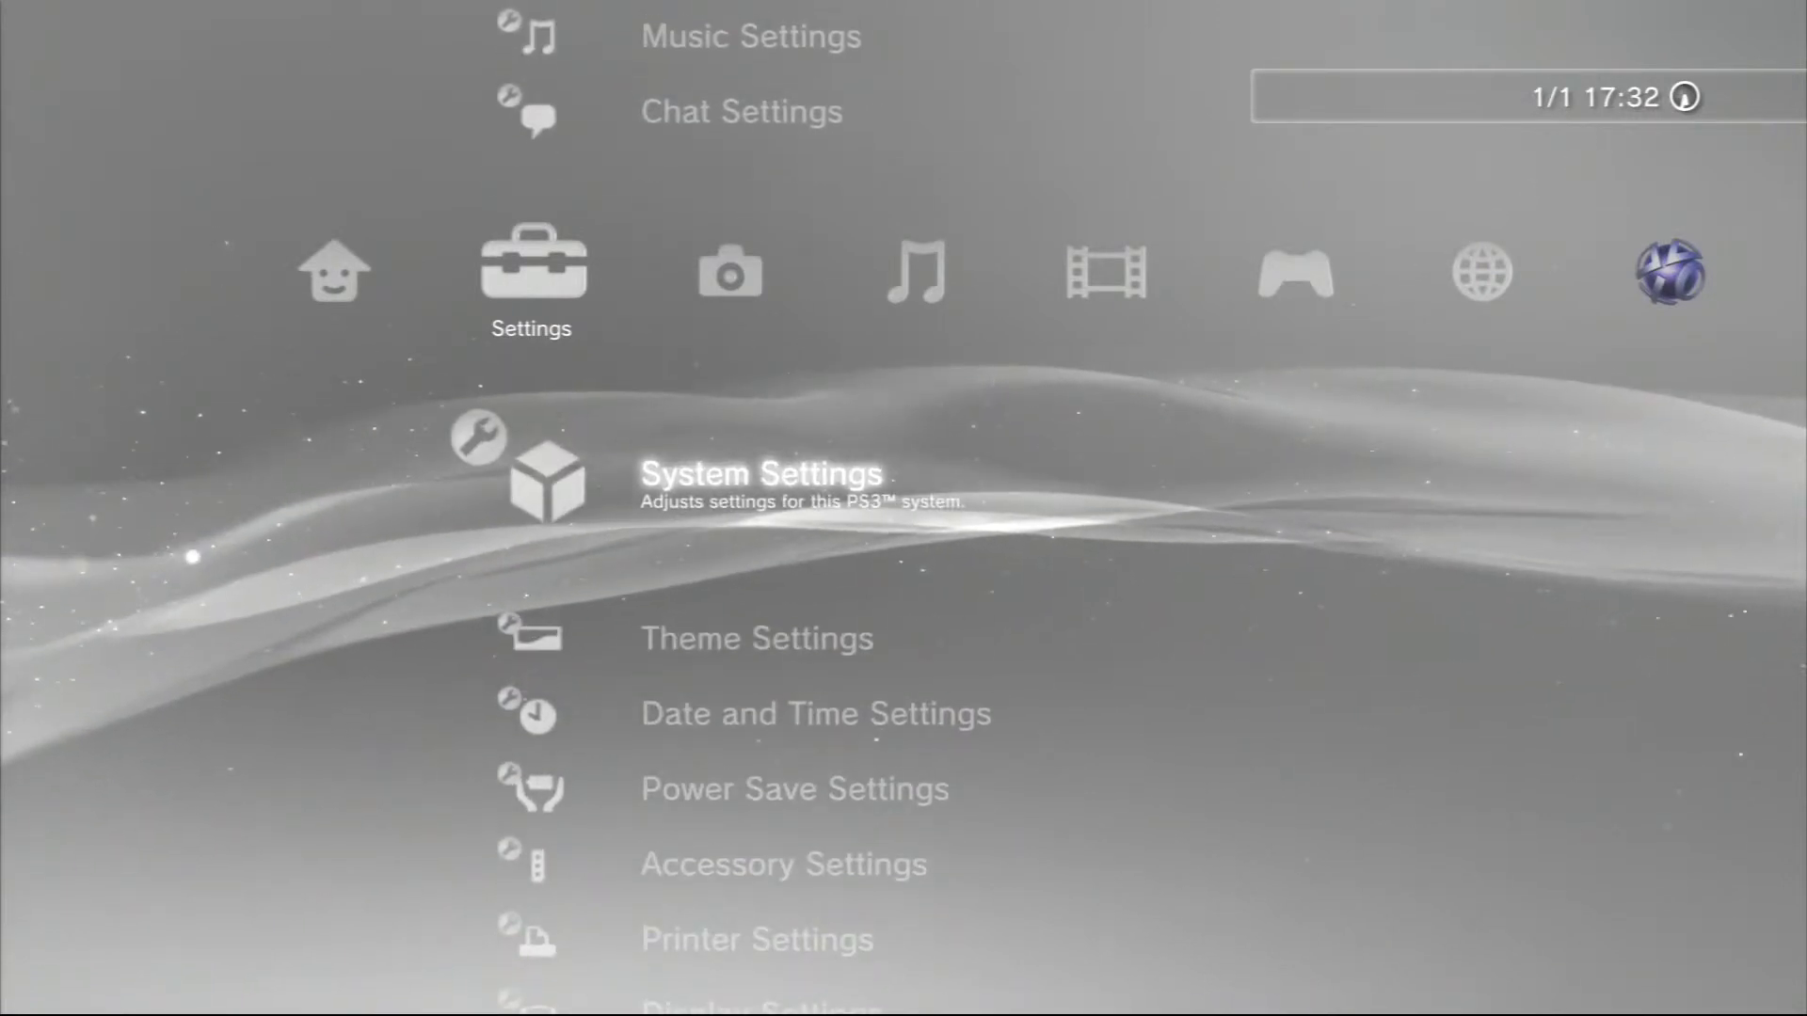
{"action": "key", "text": "Up"}
{"action": "key", "text": "Up"}
{"action": "key", "text": "Up"}
{"action": "key", "text": "Up"}
{"action": "key", "text": "Up"}
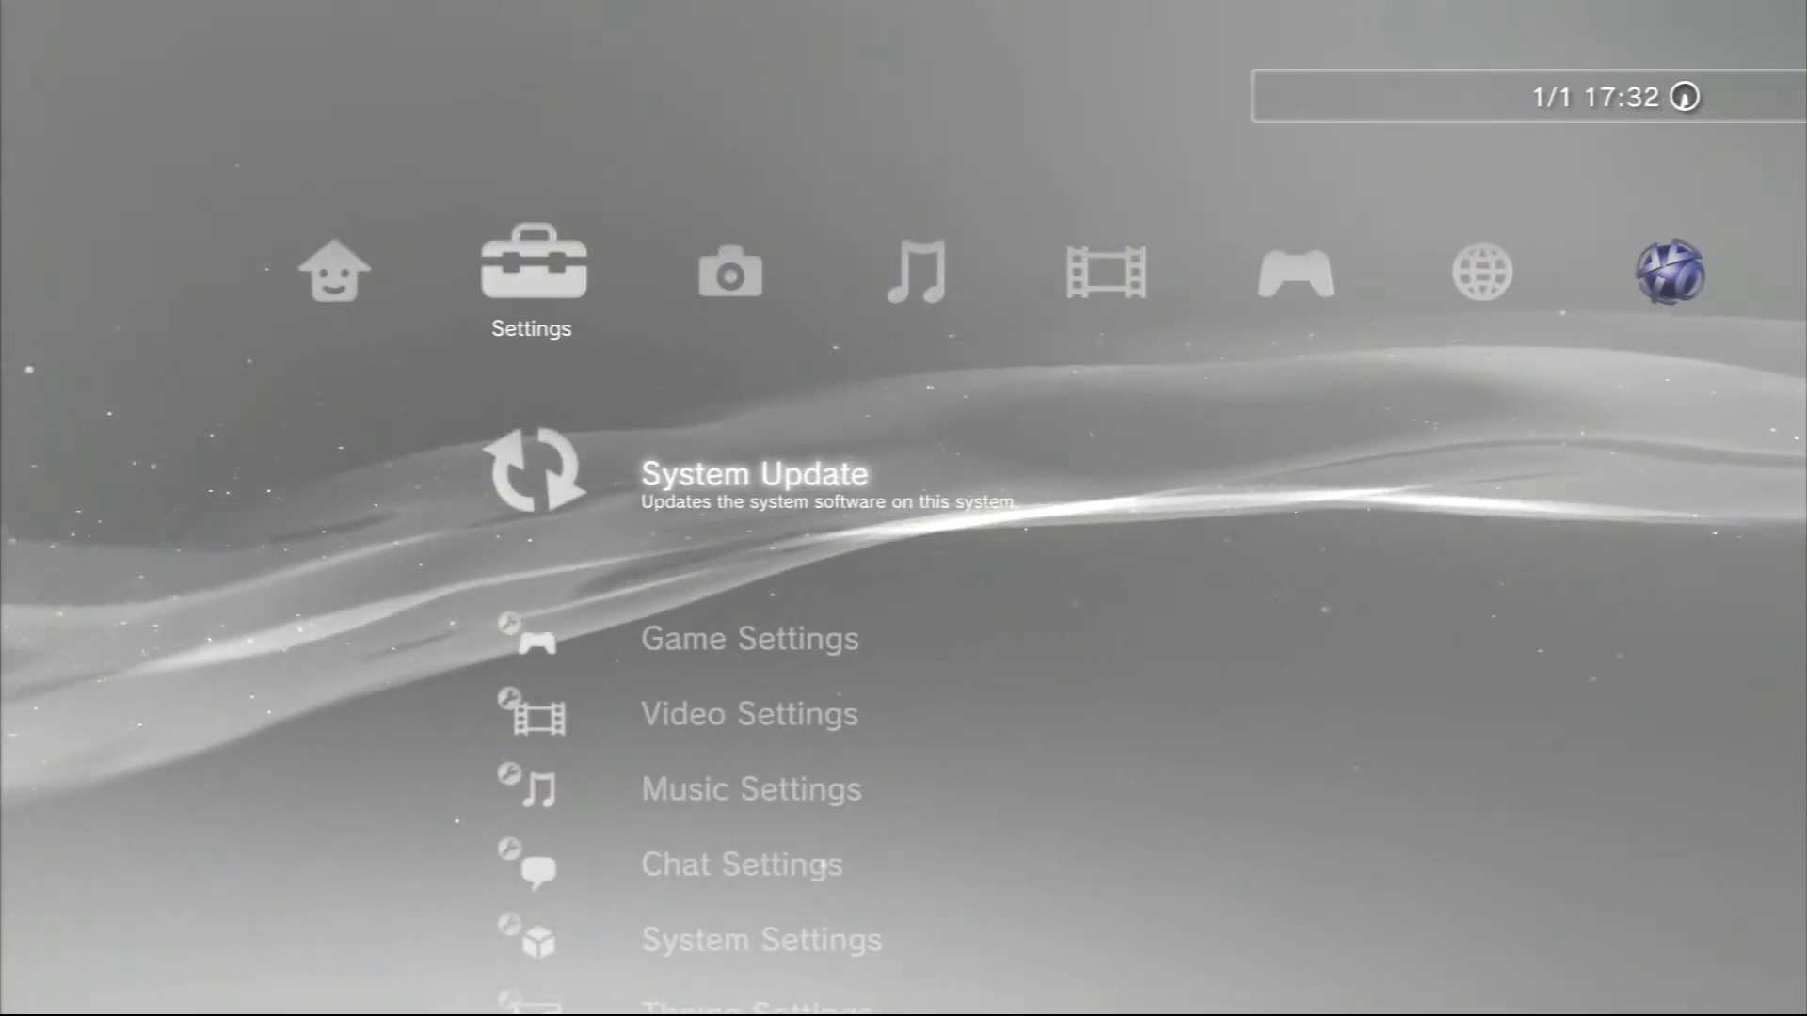
{"action": "key", "text": "Return"}
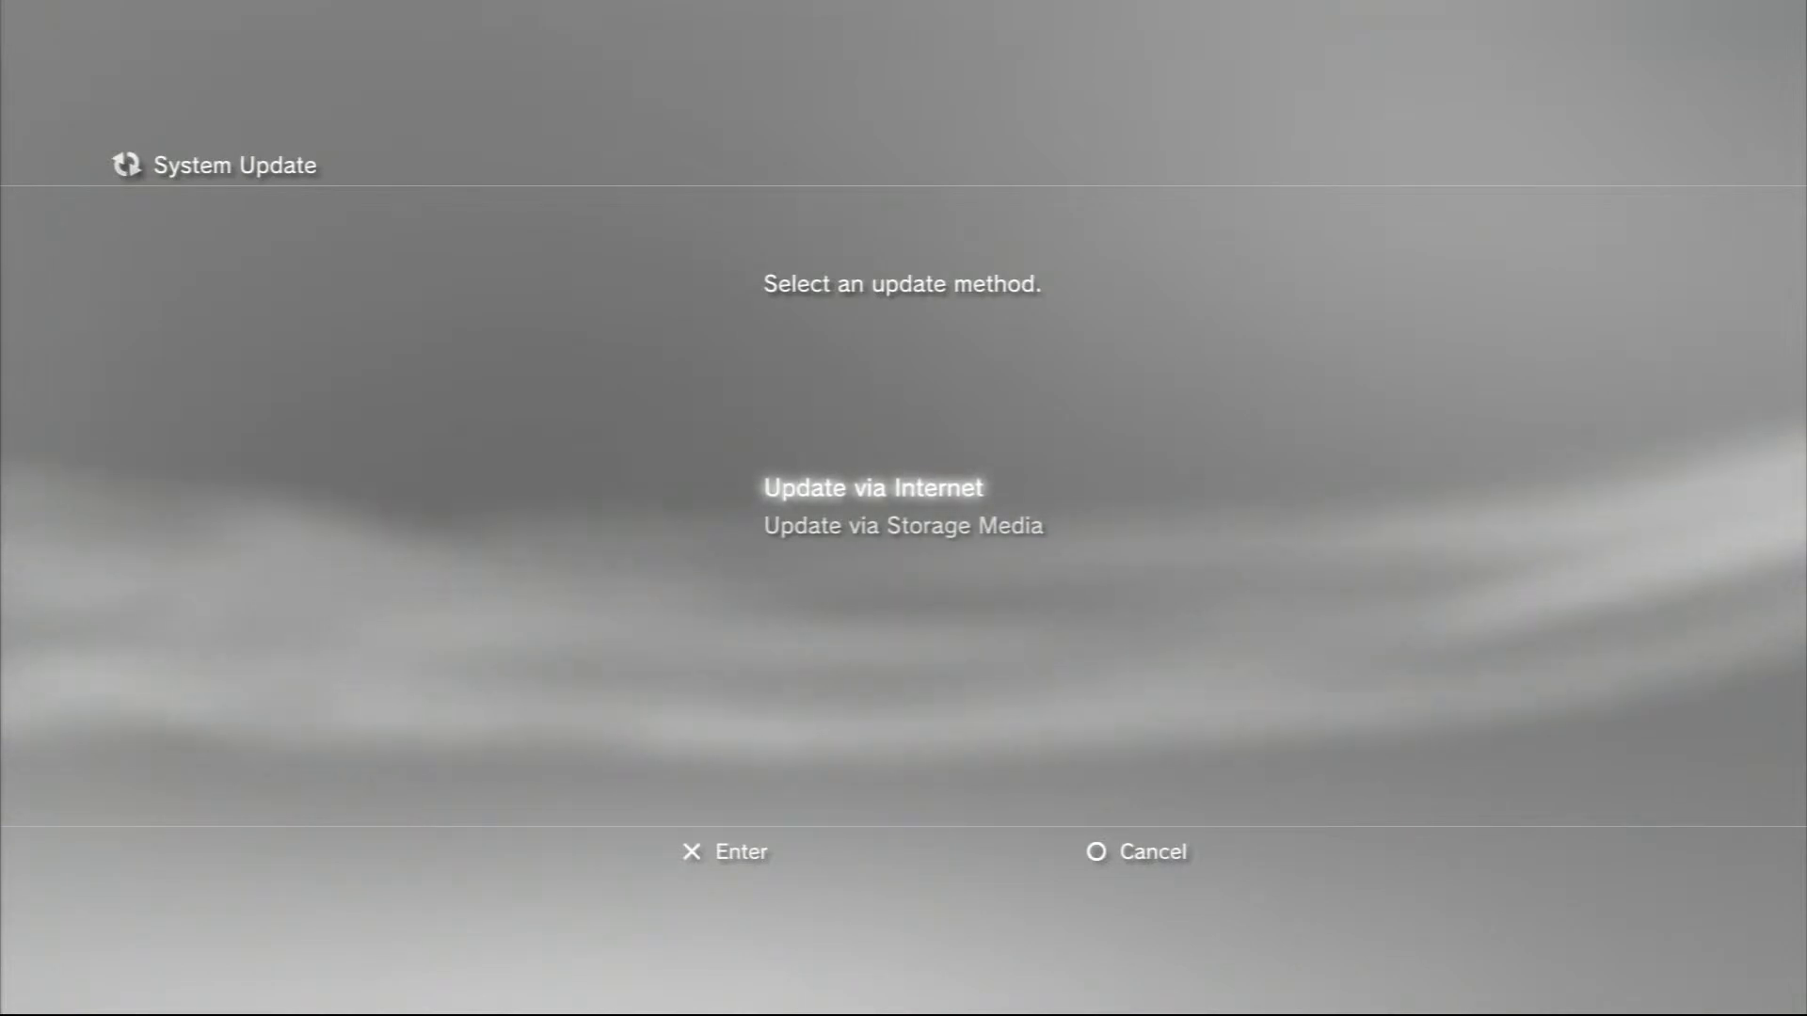
Step: Choose Update via Storage Media and accept the found 4.46.1 REBUG RE update
{"action": "key", "text": "Down"}
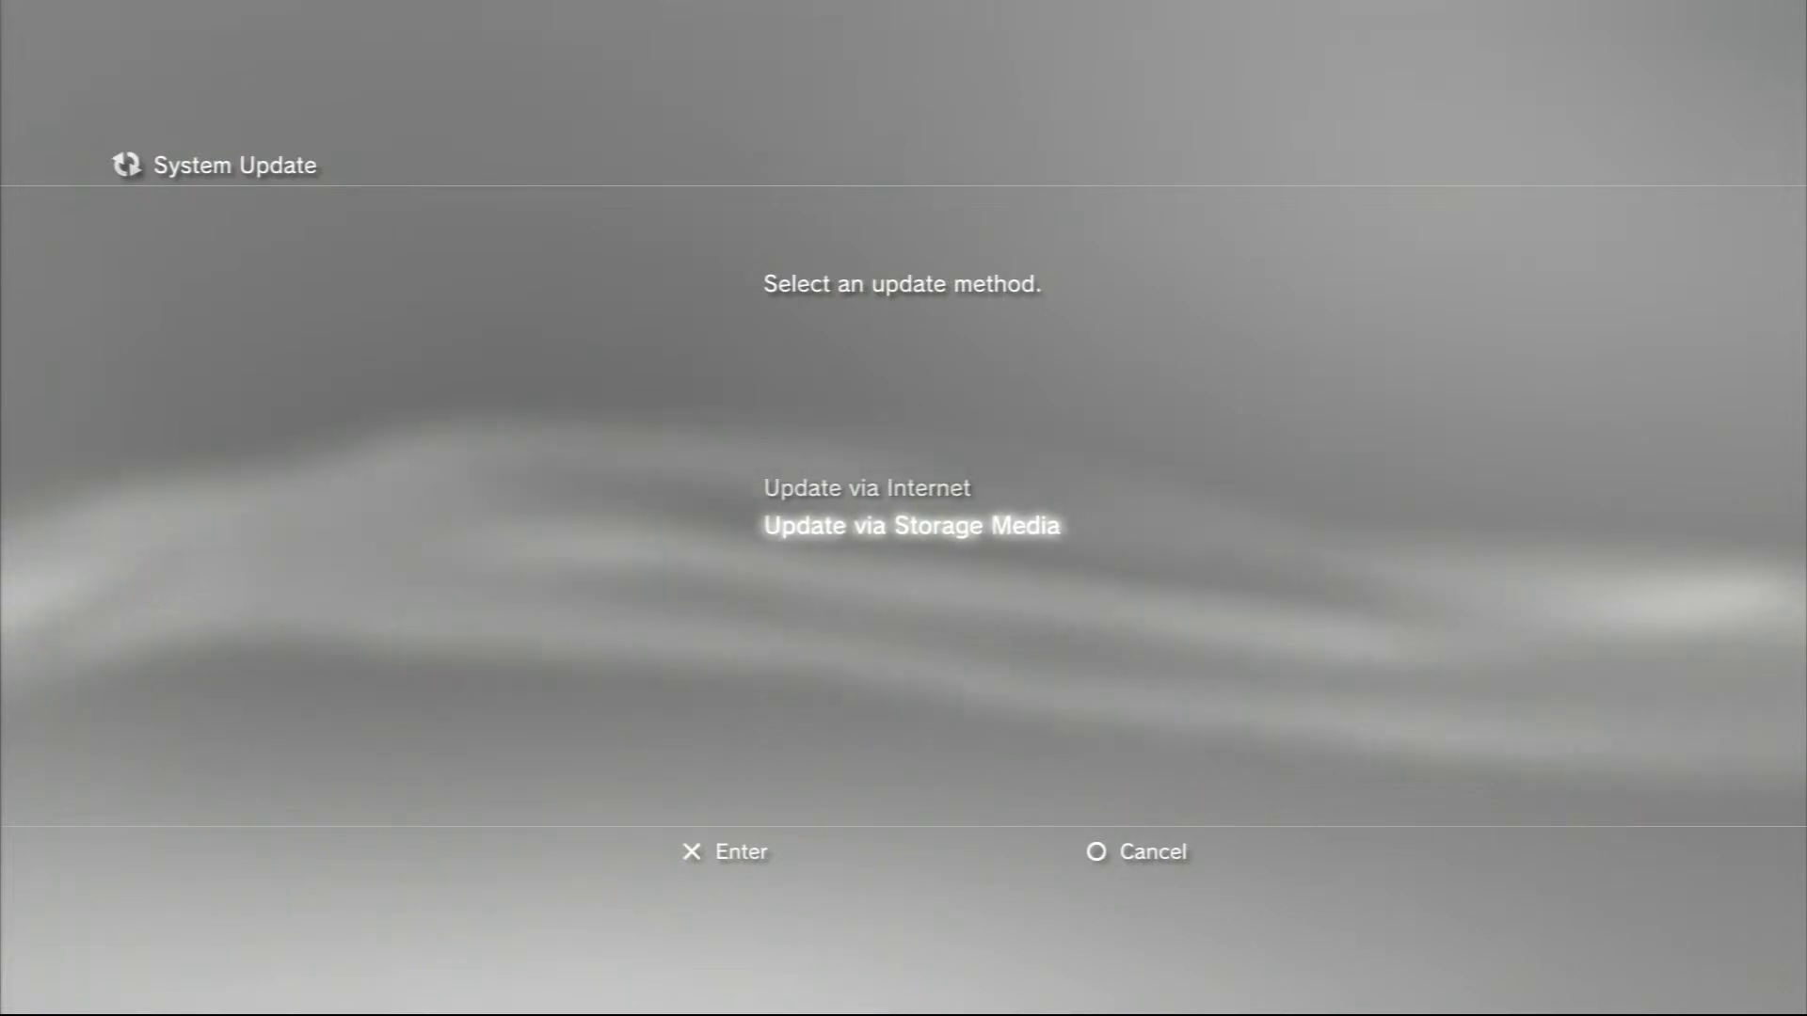
{"action": "key", "text": "Return"}
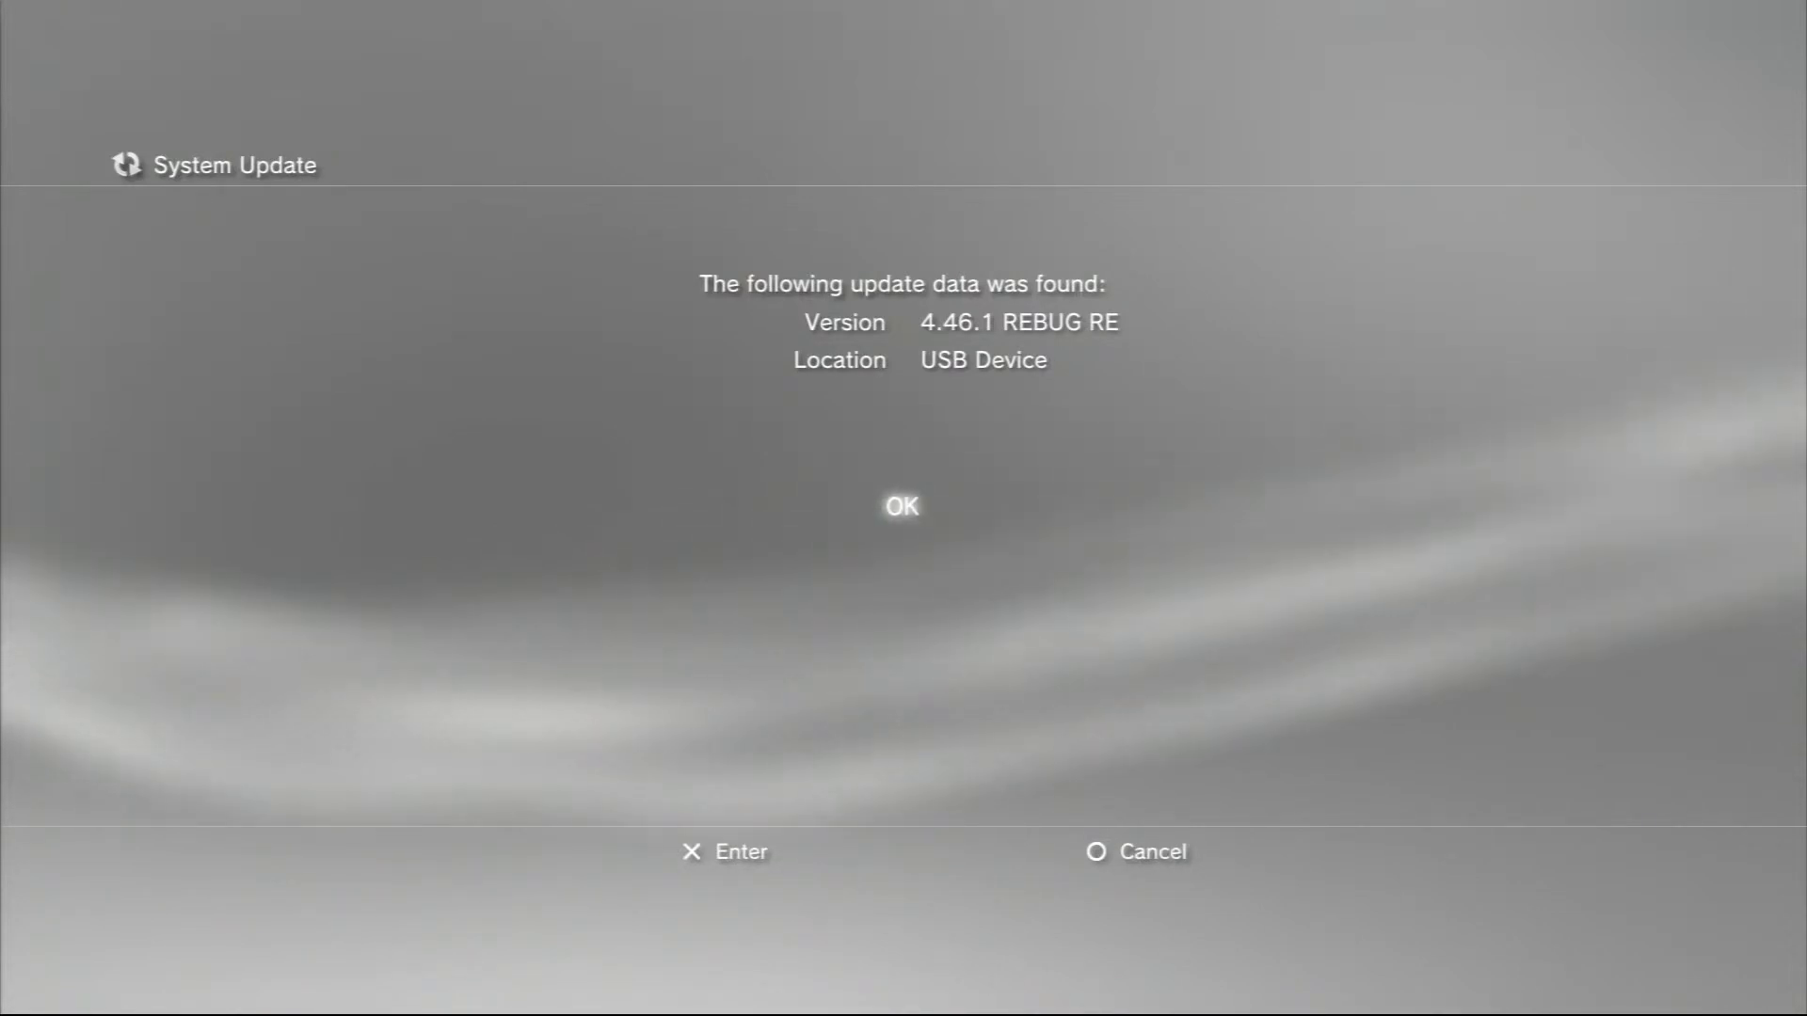
{"action": "key", "text": "Return"}
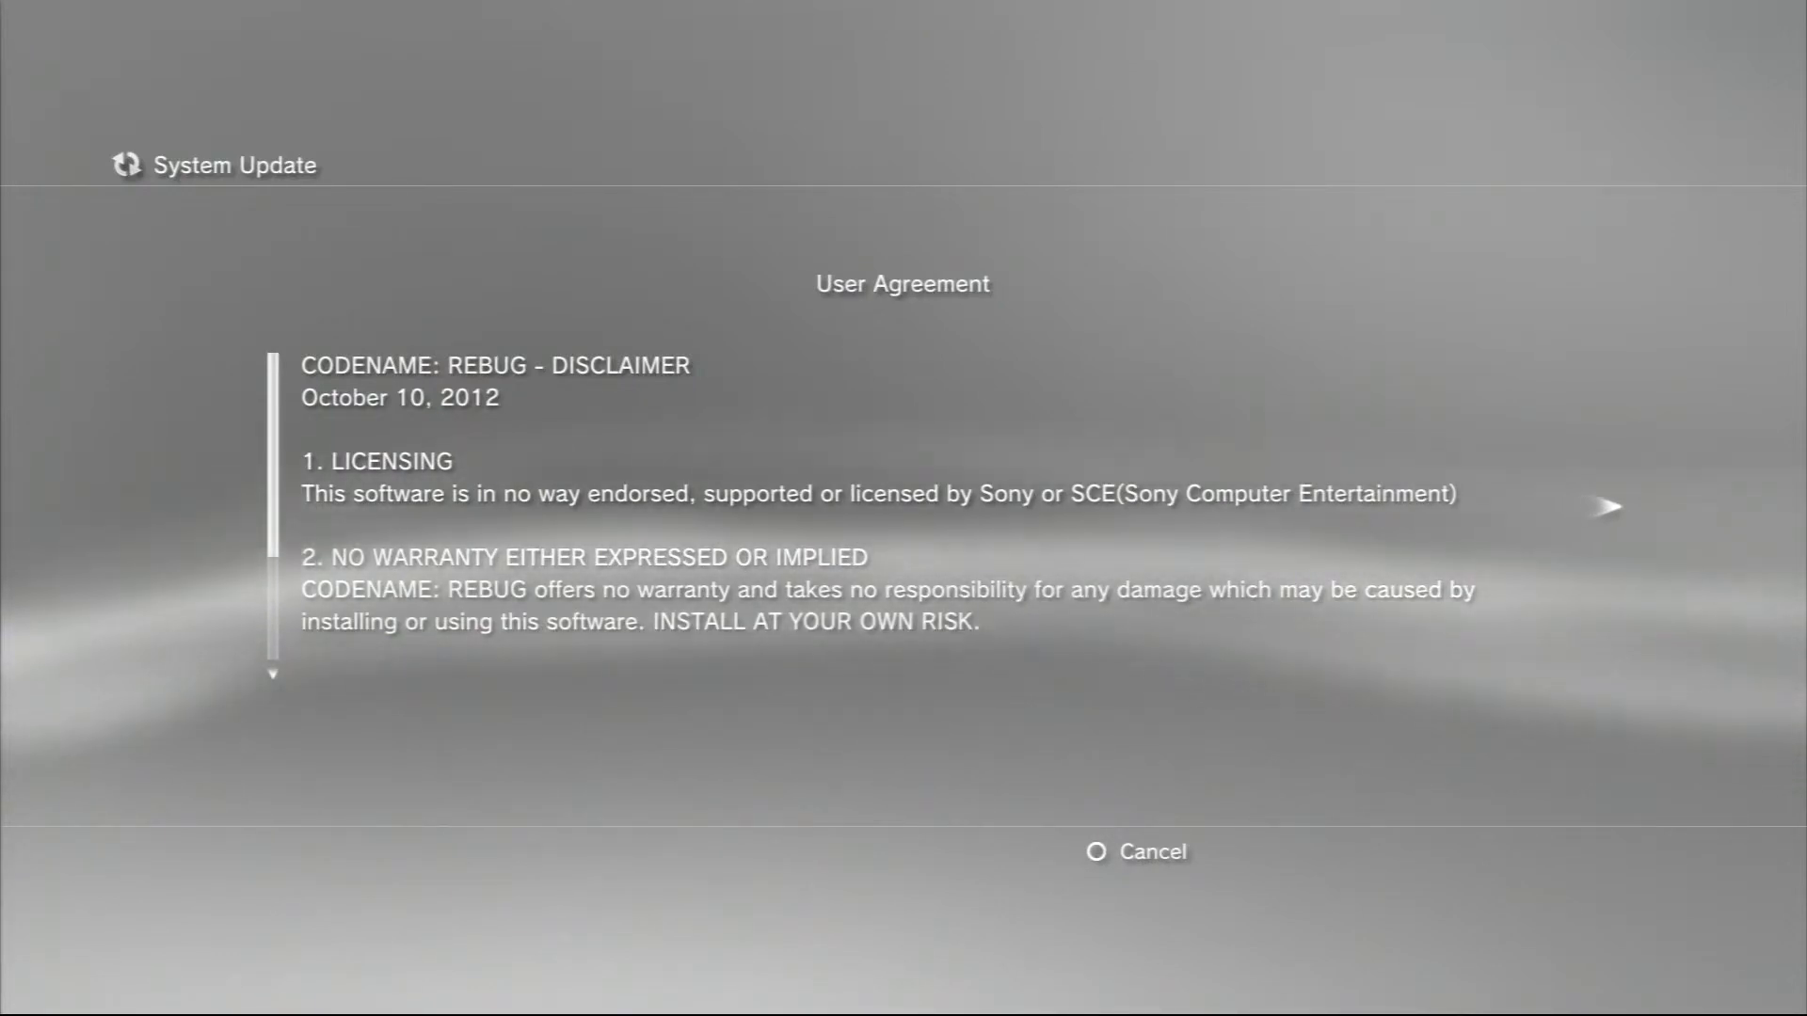
Step: Read through the REBUG user agreement, including the PIRACY section, and accept it
{"action": "key", "text": "Down"}
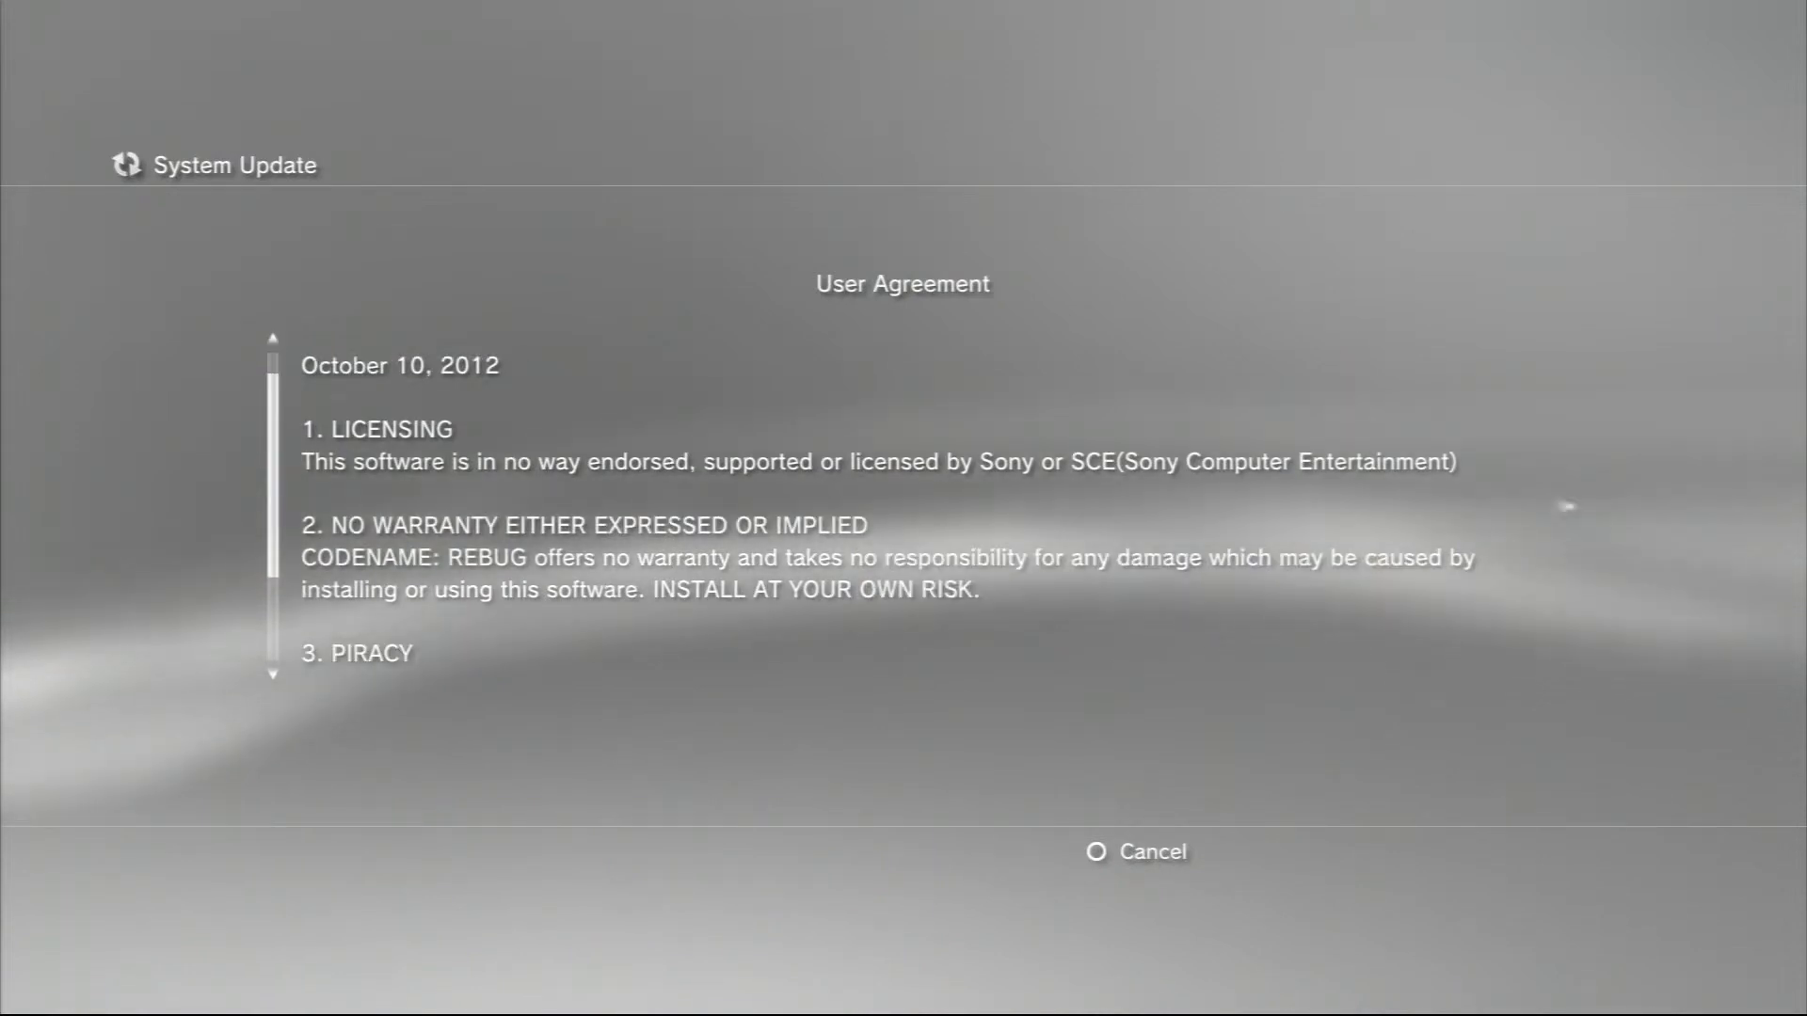
{"action": "key", "text": "Down"}
{"action": "key", "text": "Down"}
{"action": "key", "text": "Down"}
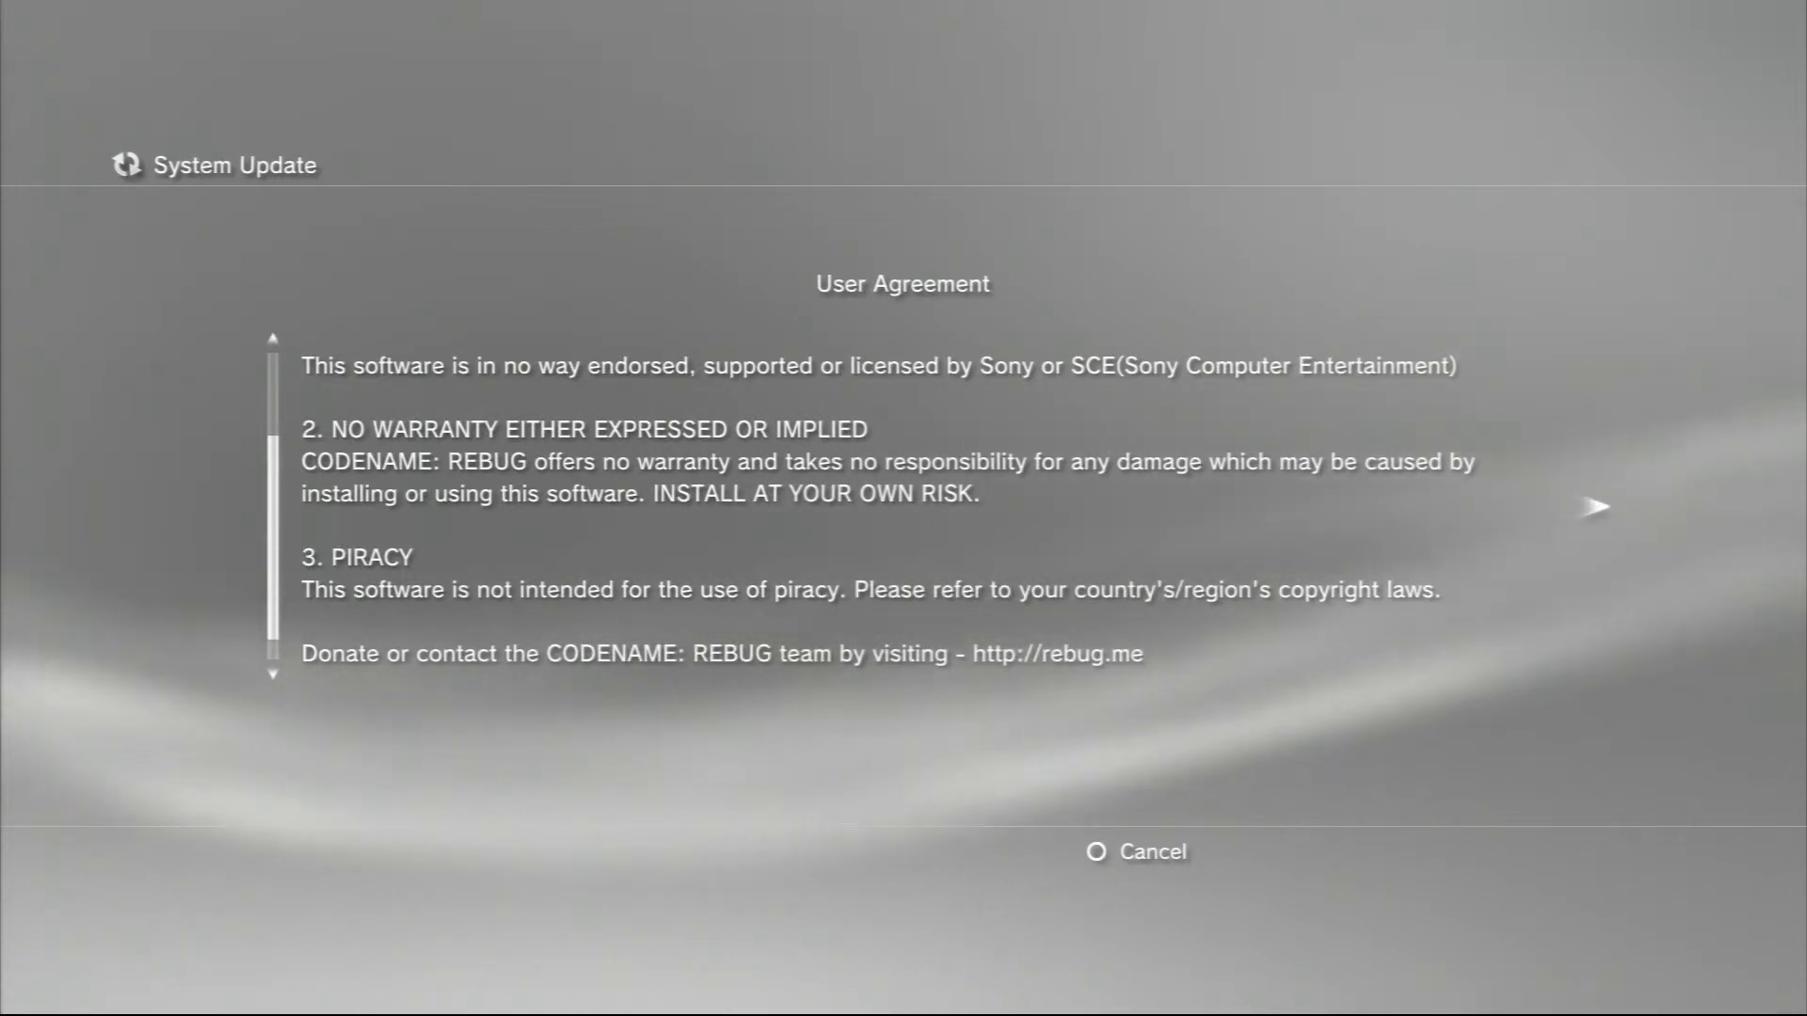
{"action": "key", "text": "Down"}
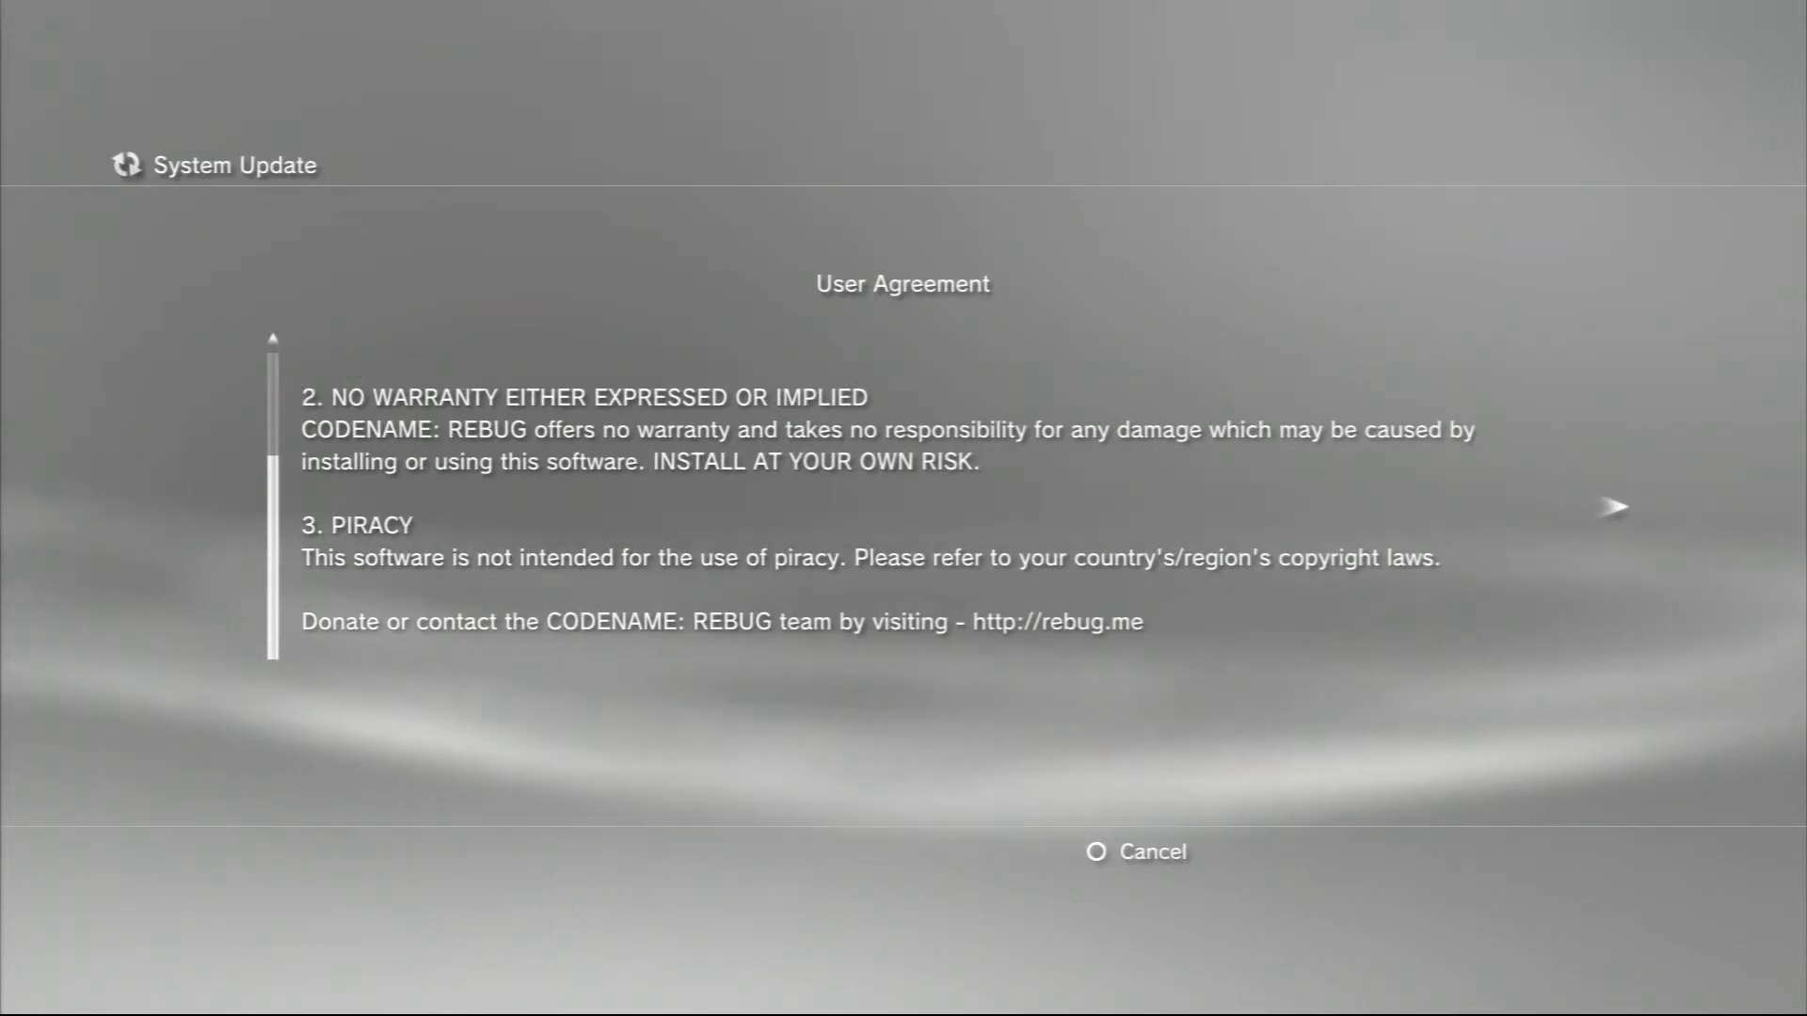
{"action": "key", "text": "Right"}
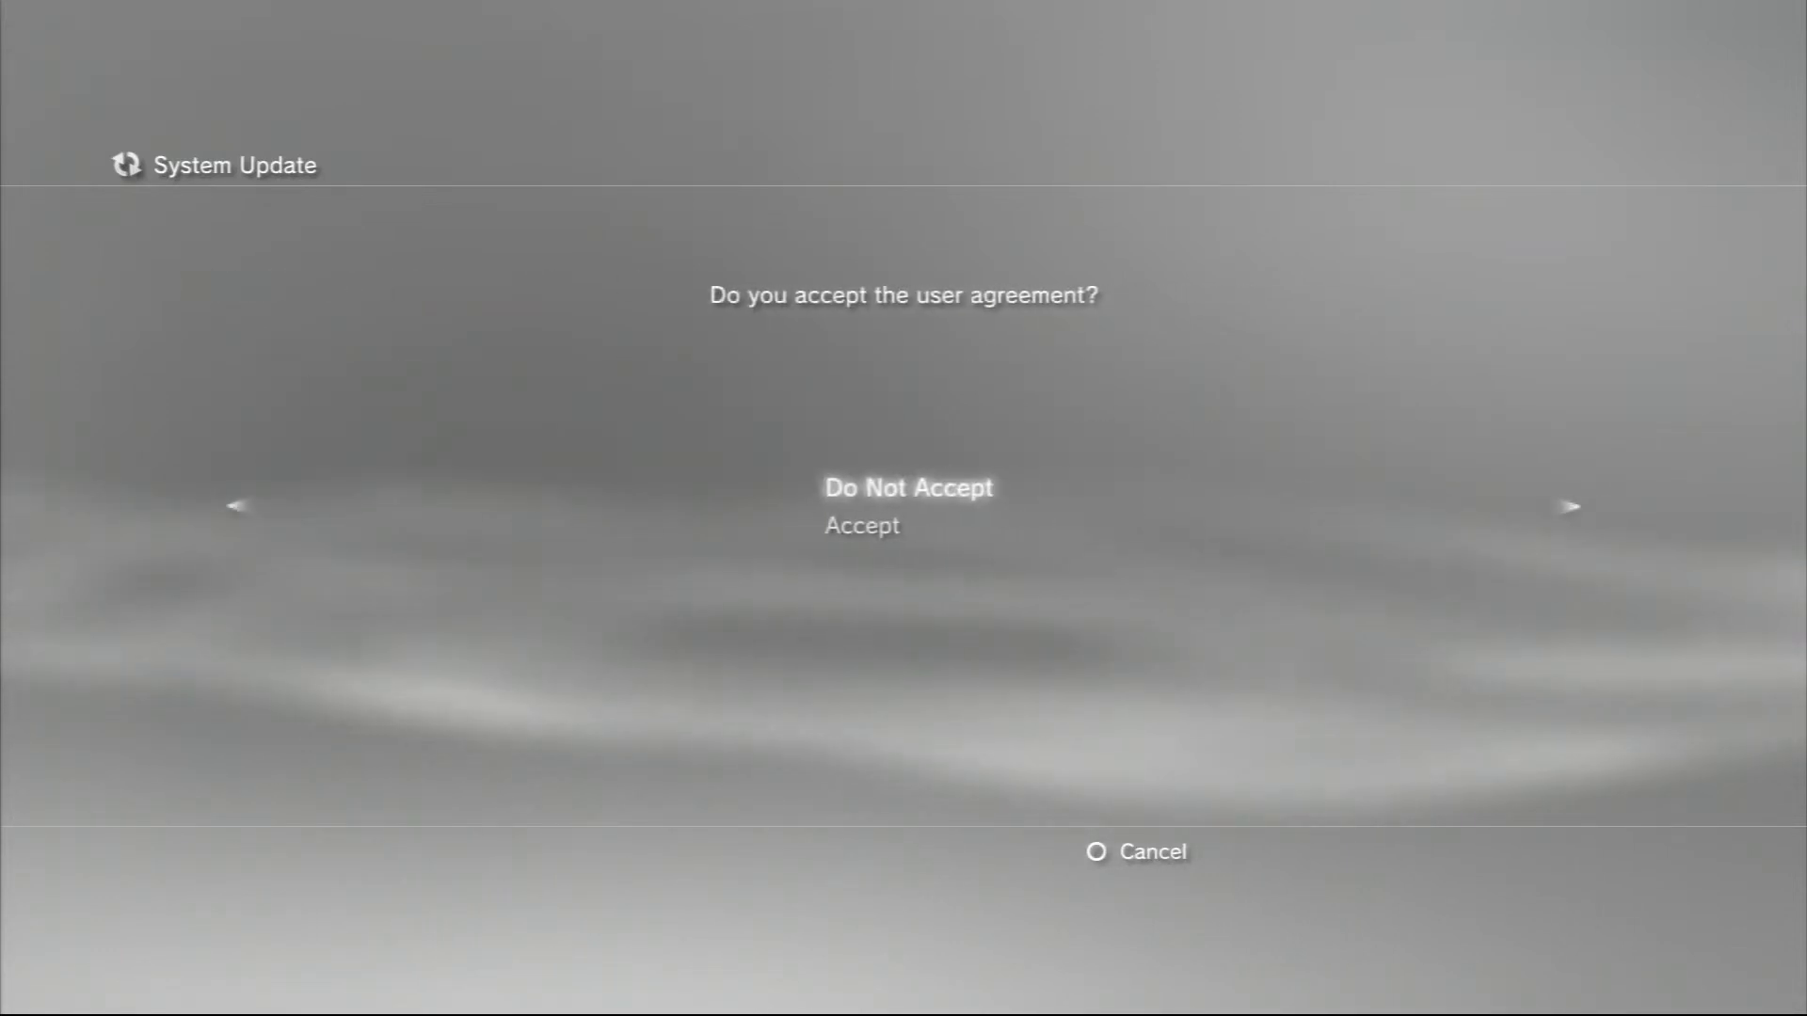
{"action": "key", "text": "Down"}
{"action": "key", "text": "Return"}
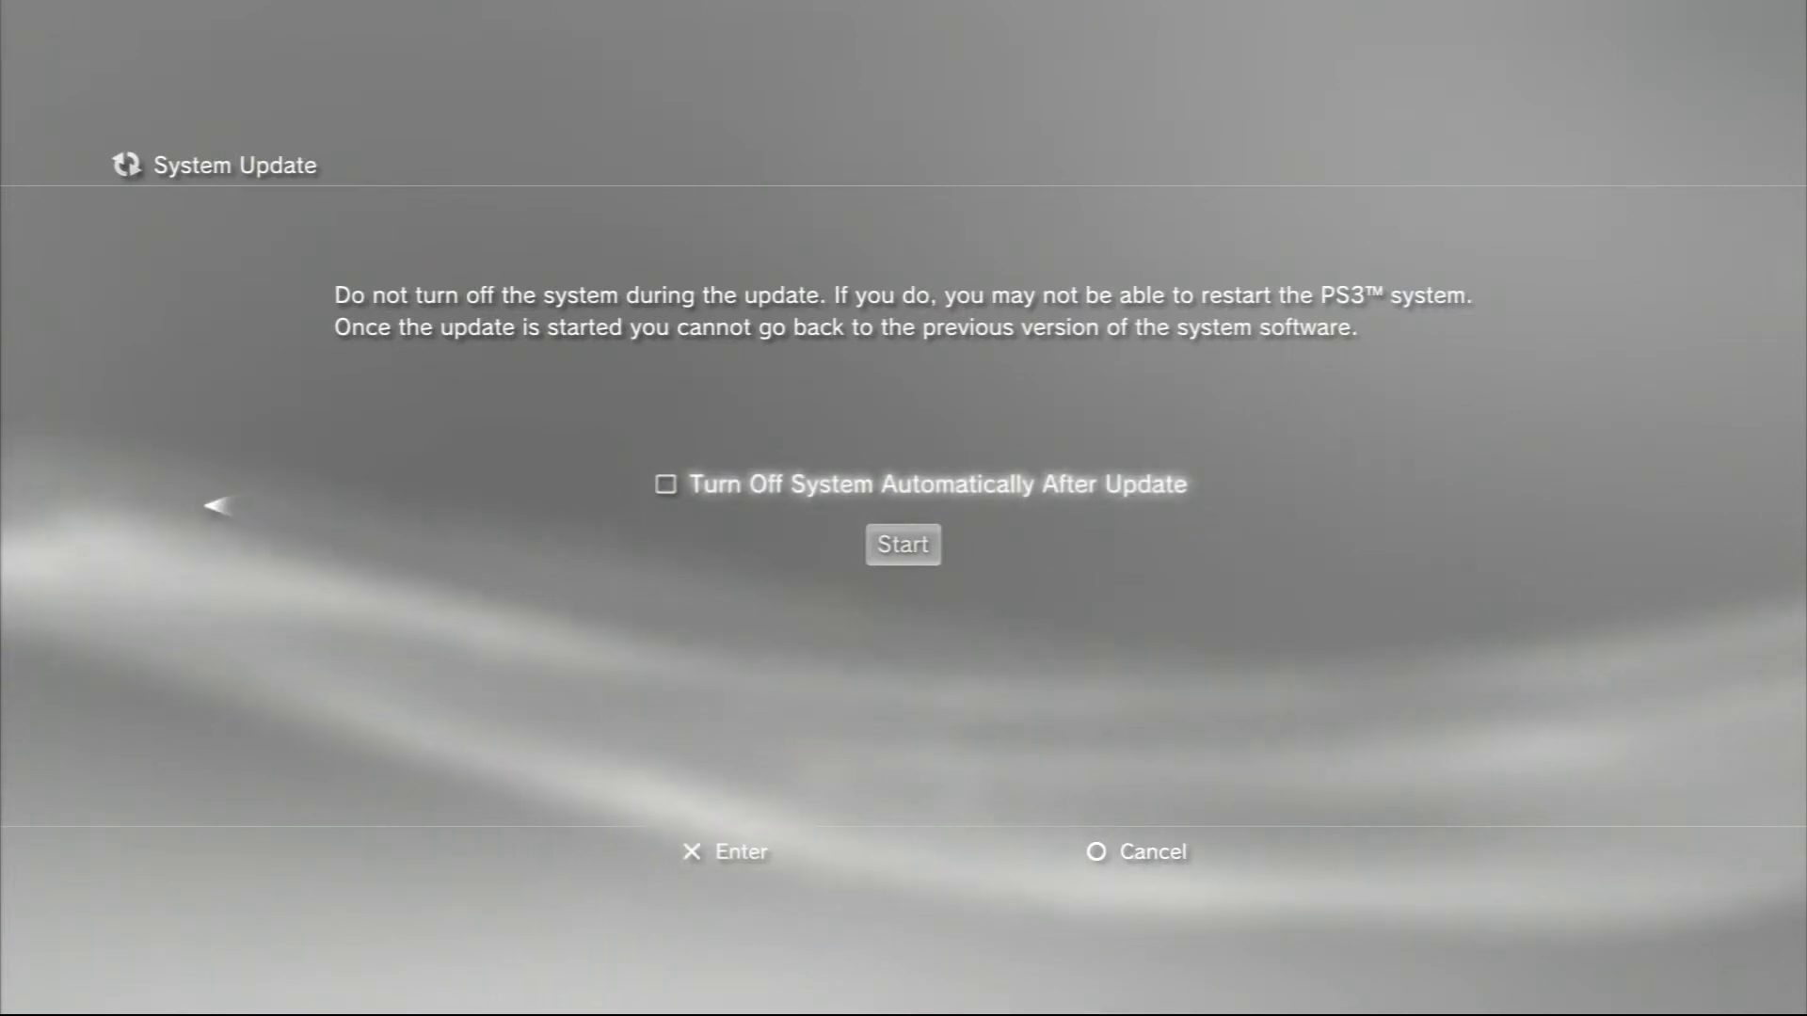
Step: Enable Turn Off System Automatically After Update and start the installation
{"action": "key", "text": "Return"}
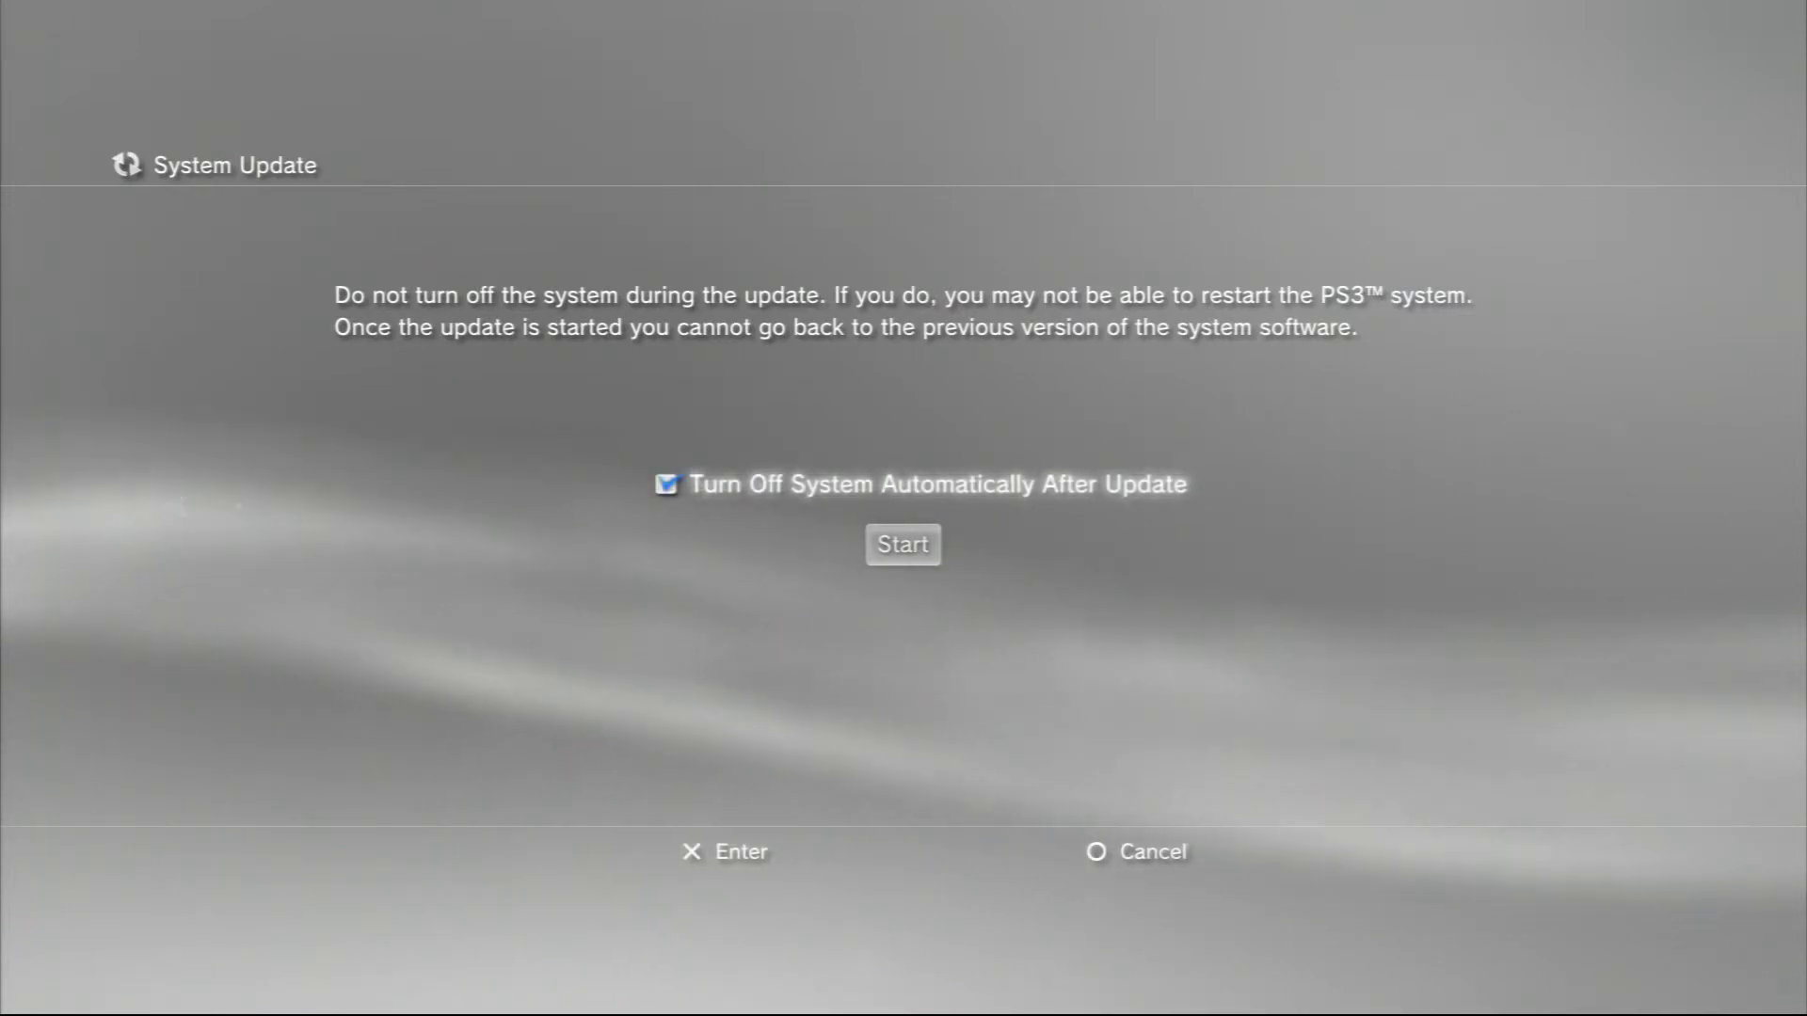
{"action": "key", "text": "Down"}
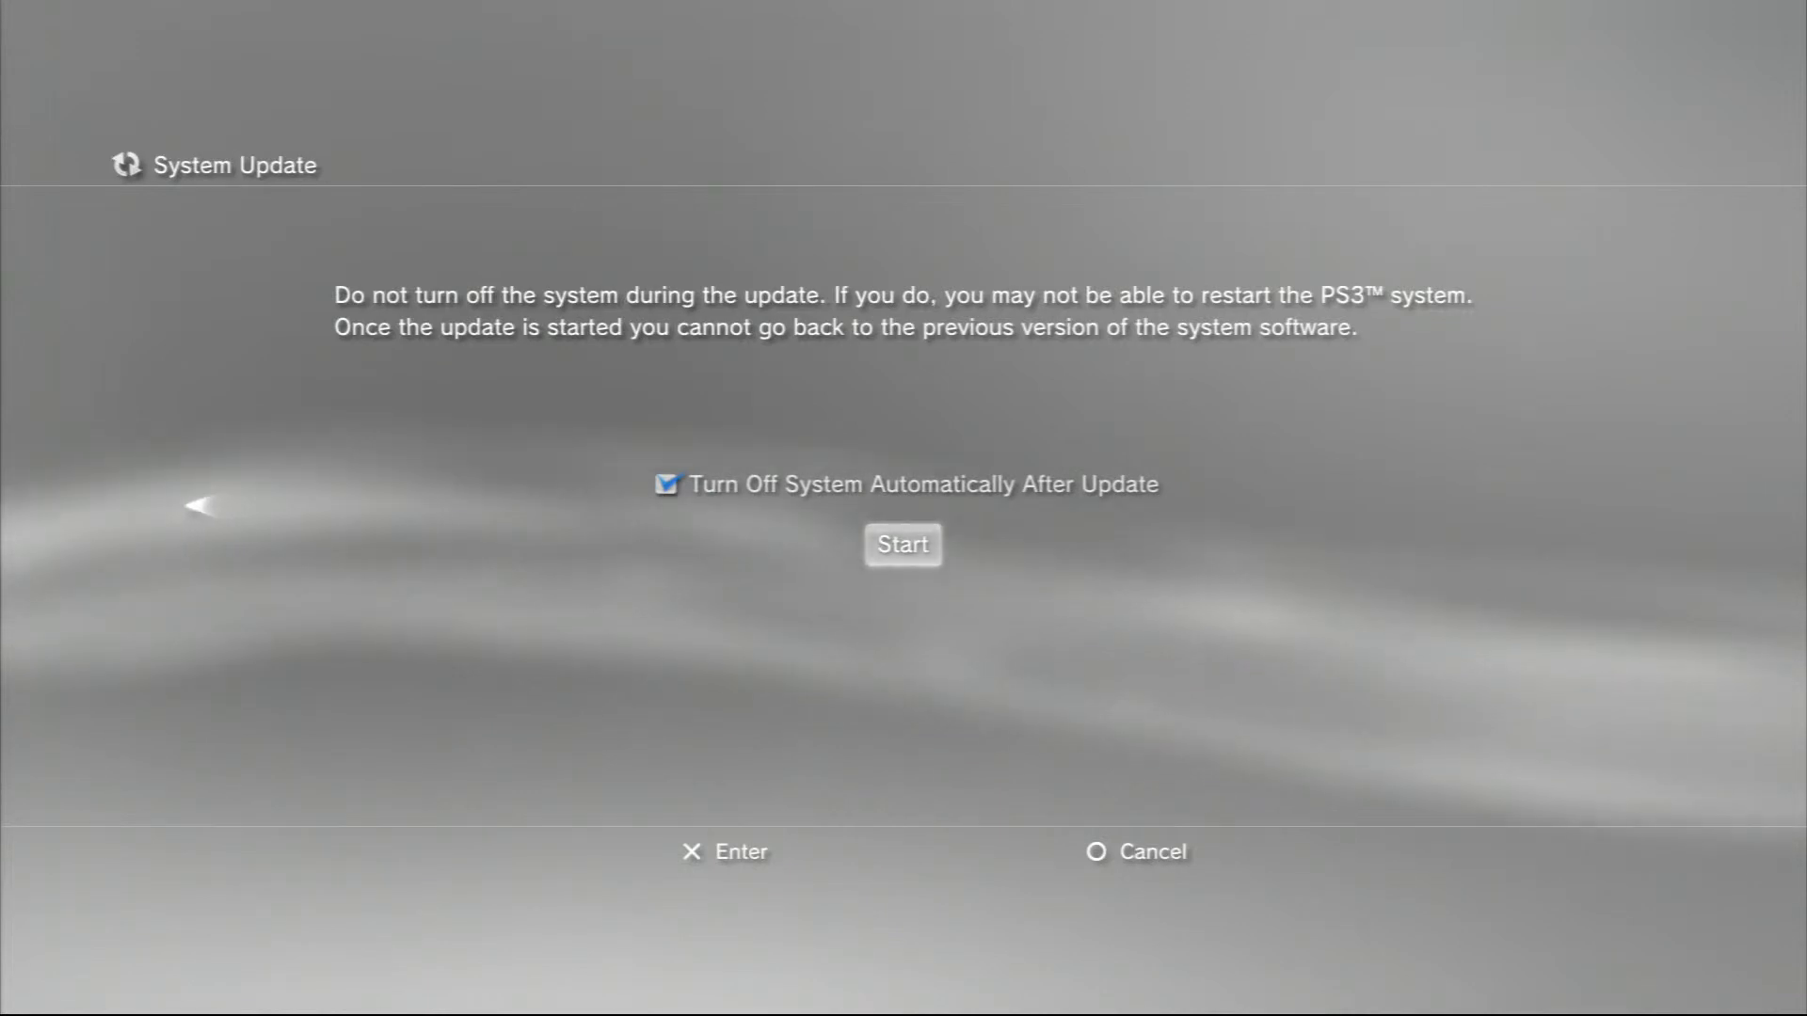
{"action": "key", "text": "Return"}
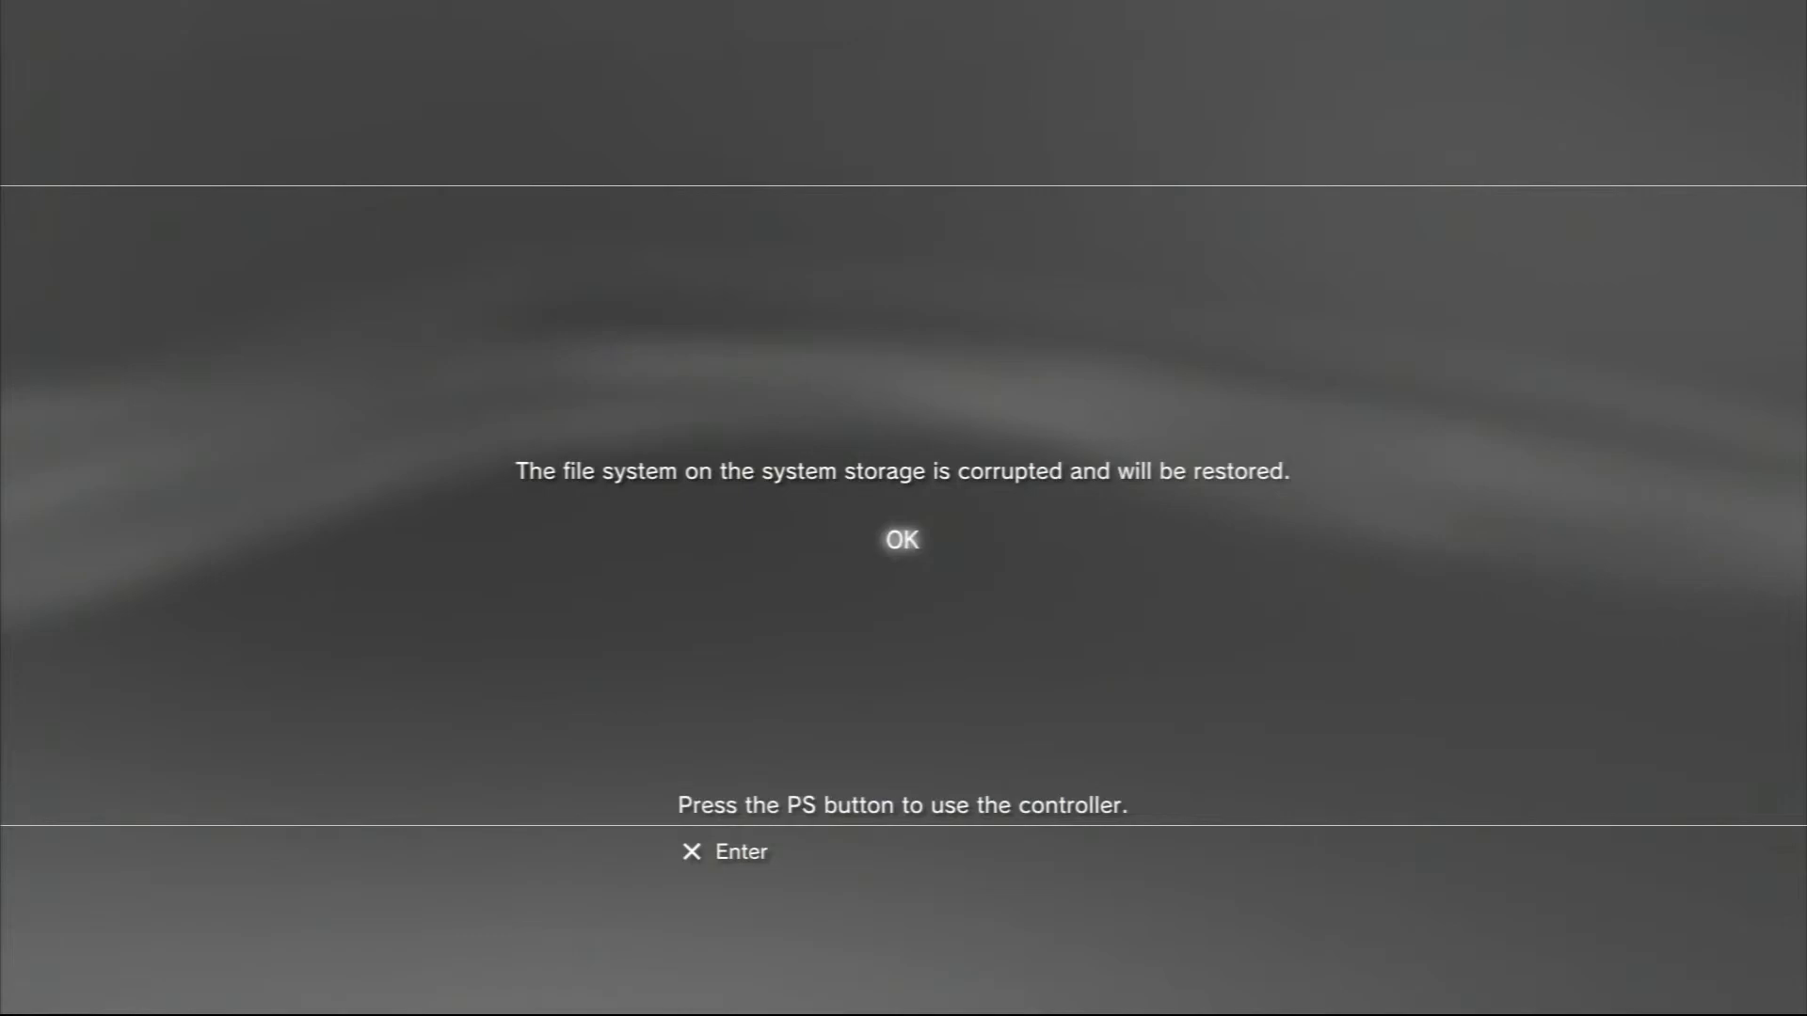
Step: Confirm with OK to restore the corrupted system storage
{"action": "key", "text": "Return"}
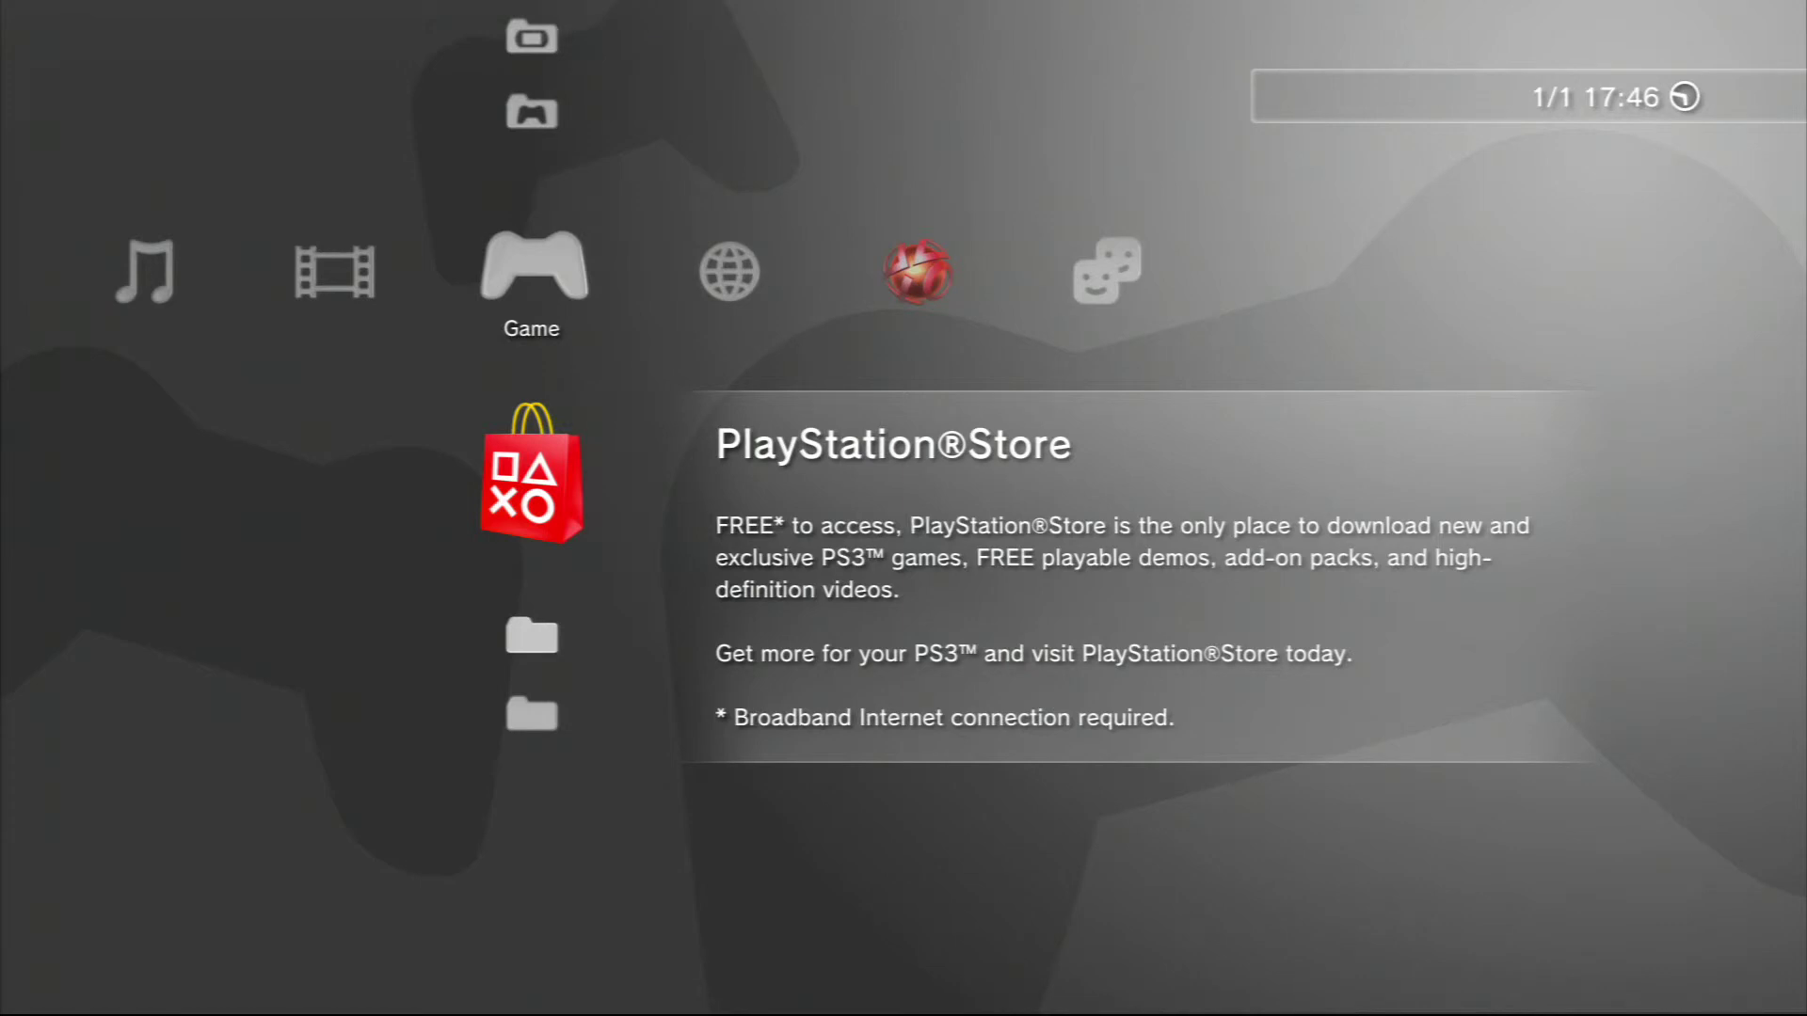
{"action": "key", "text": "Down"}
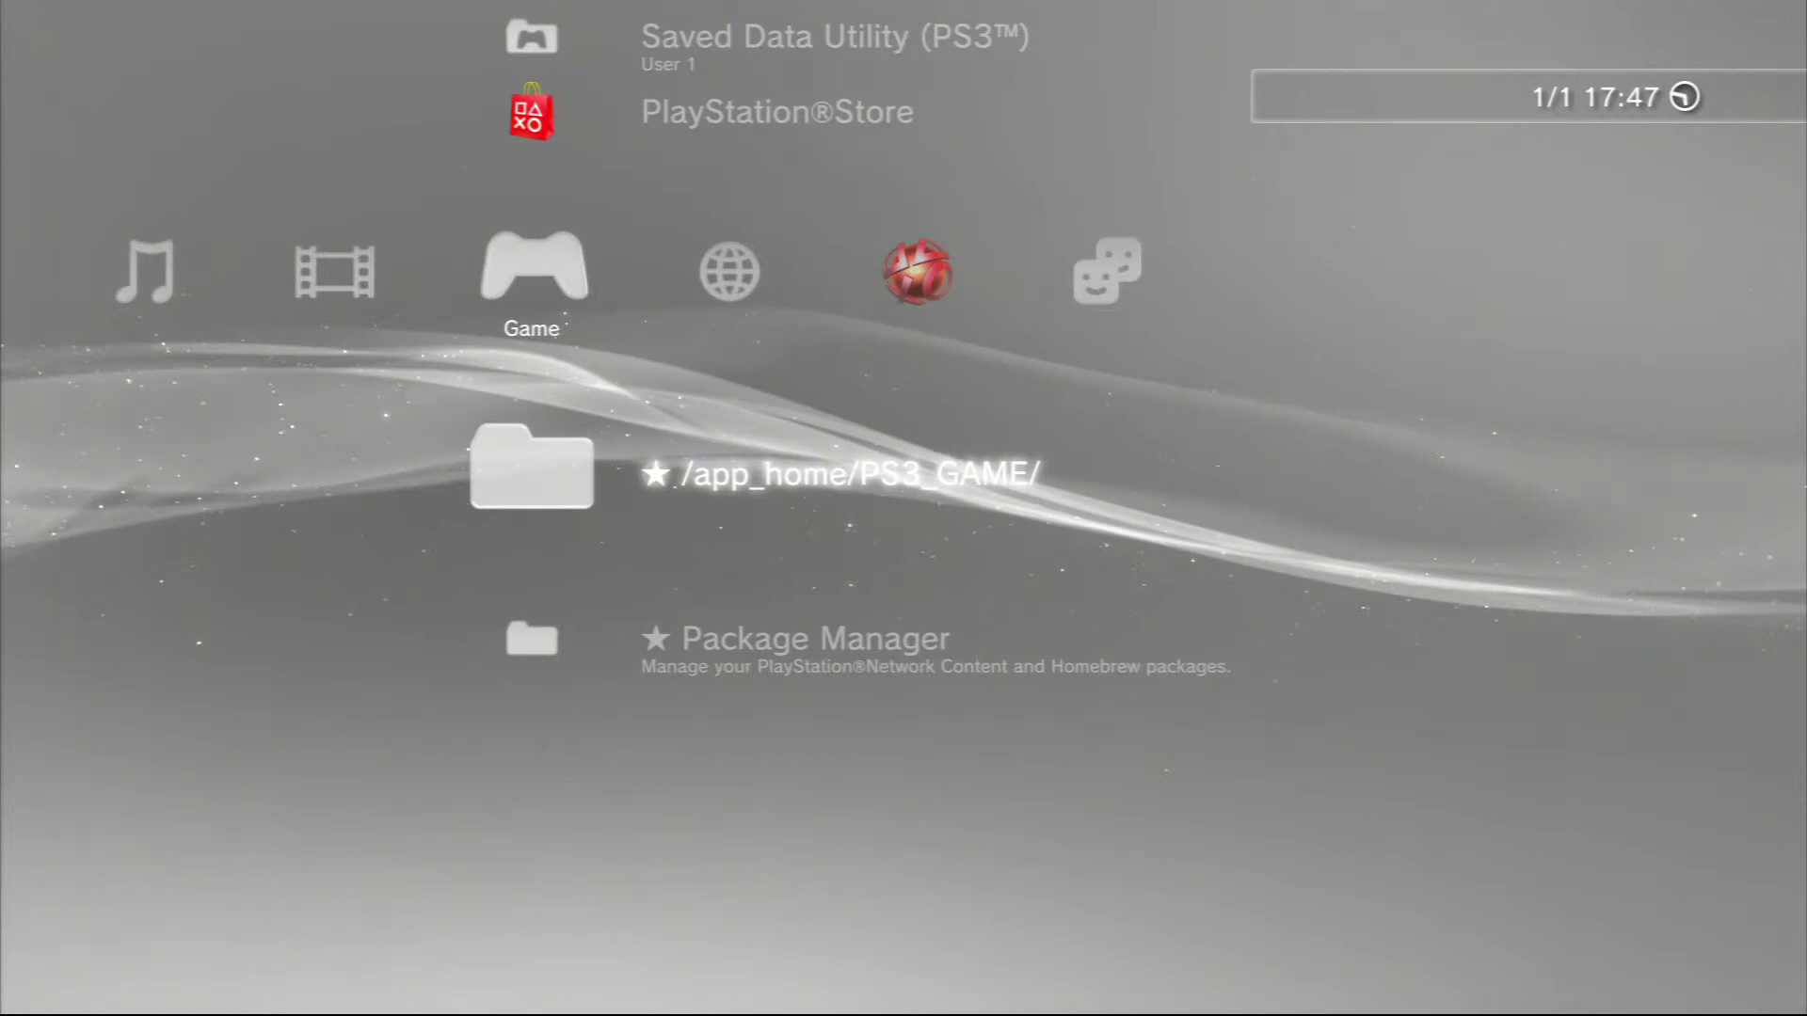
{"action": "key", "text": "Down"}
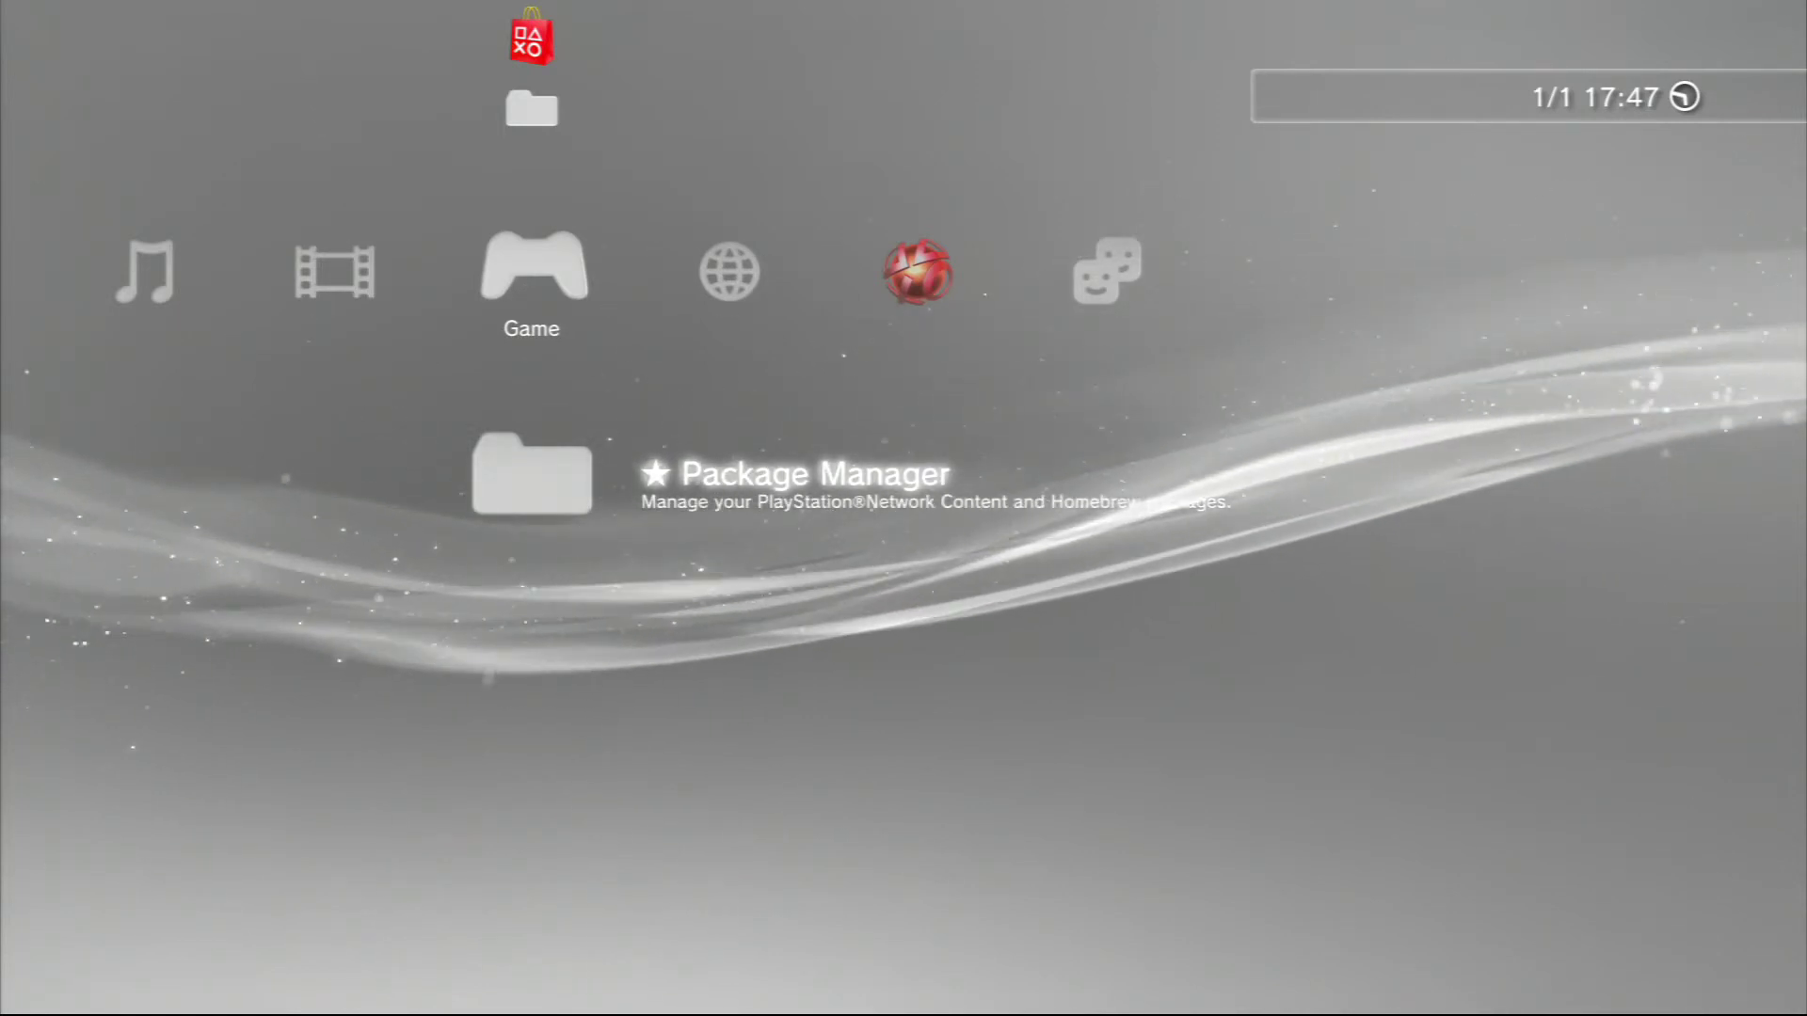
{"action": "key", "text": "Return"}
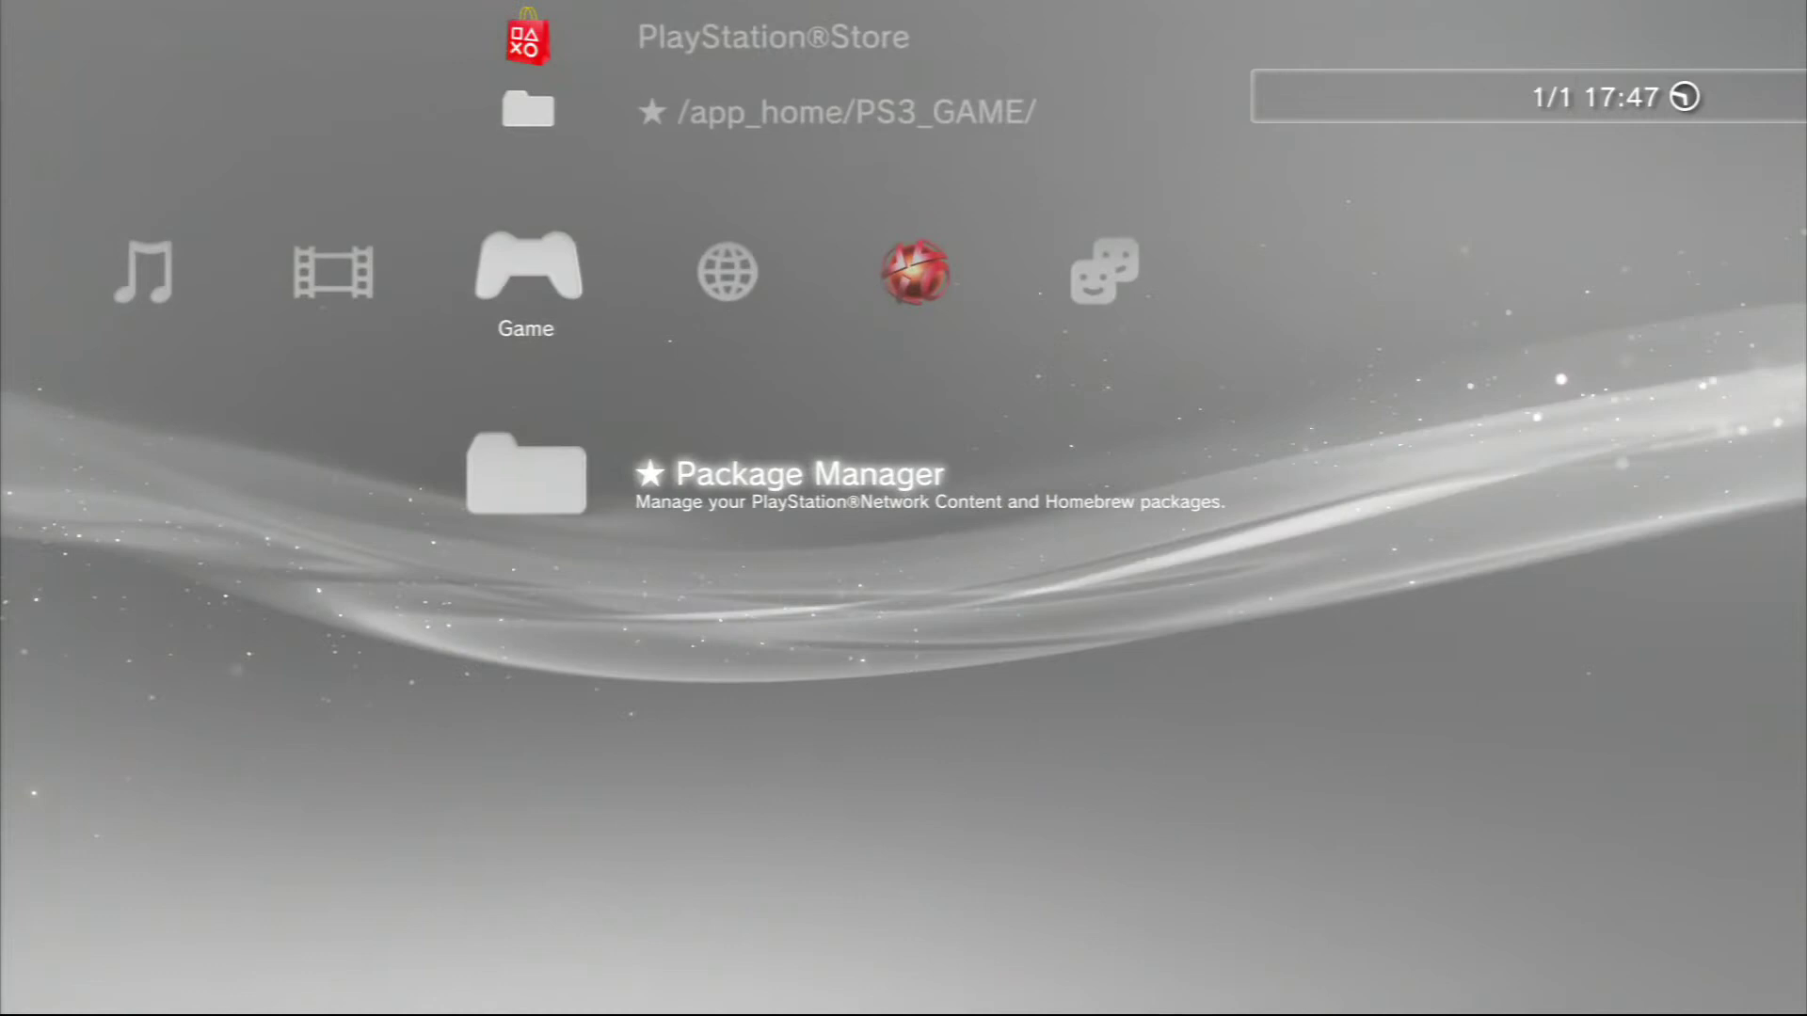
{"action": "key", "text": "Return"}
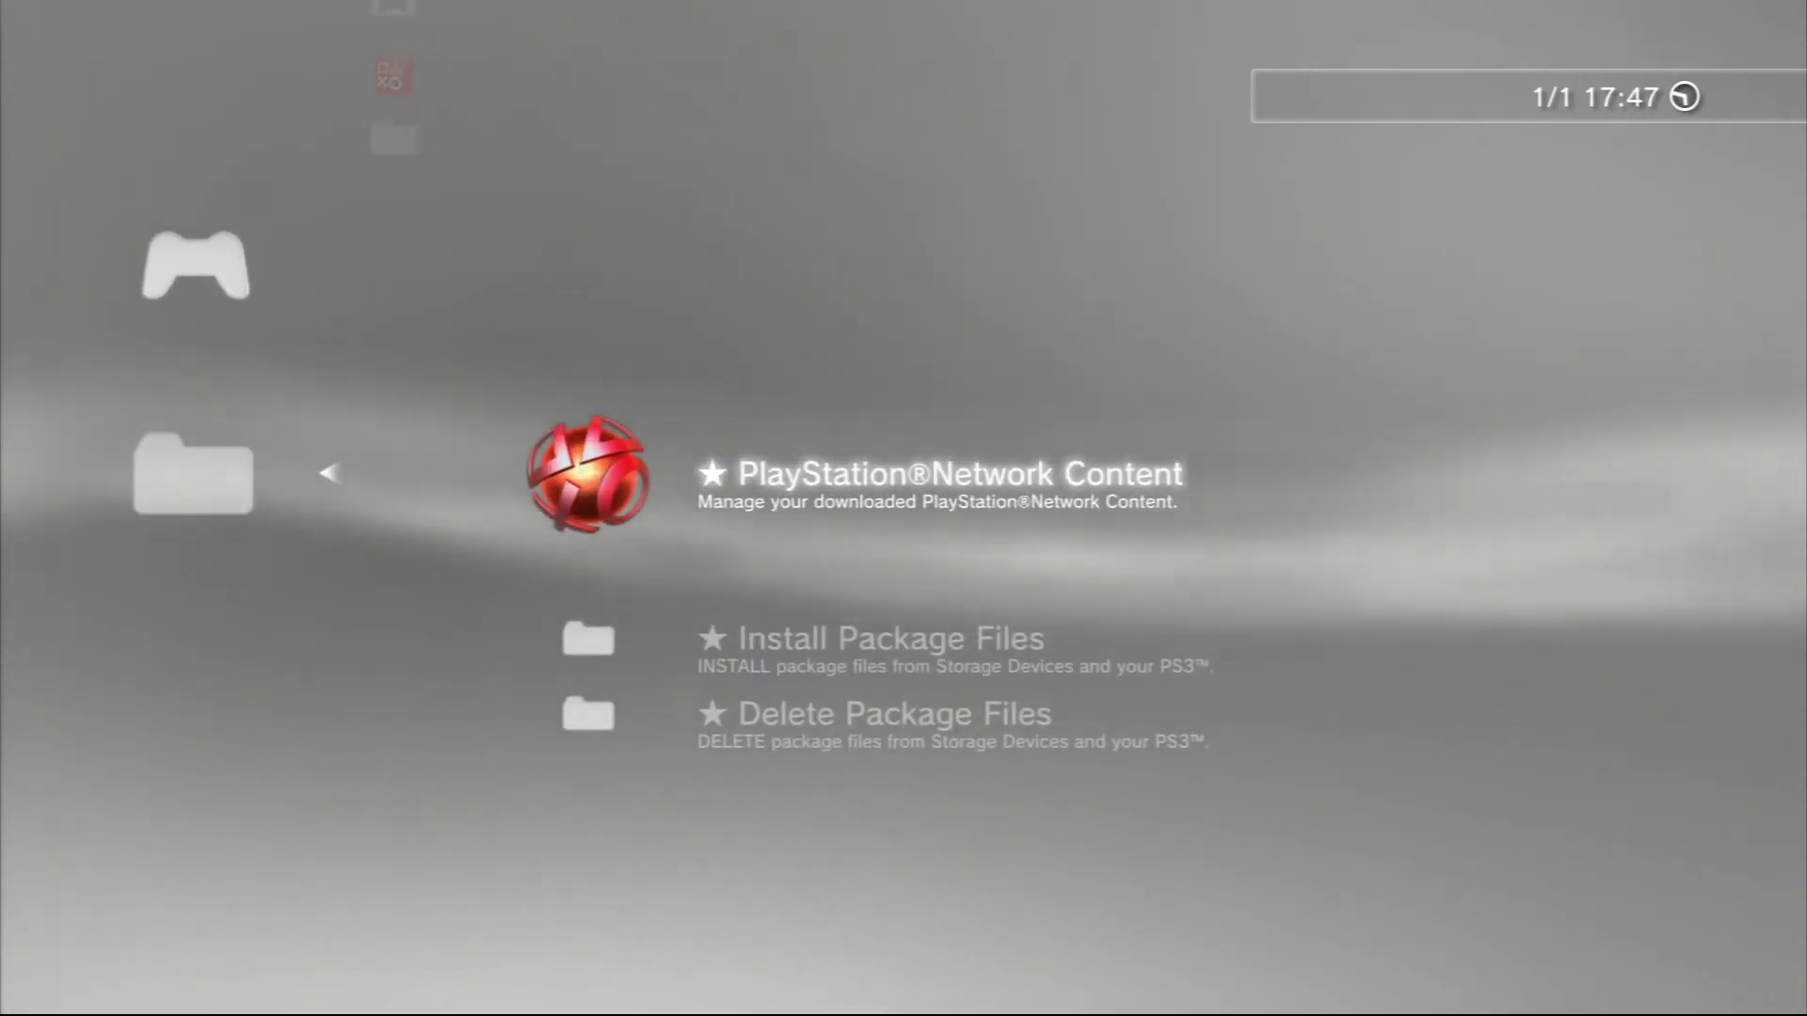
{"action": "key", "text": "Down"}
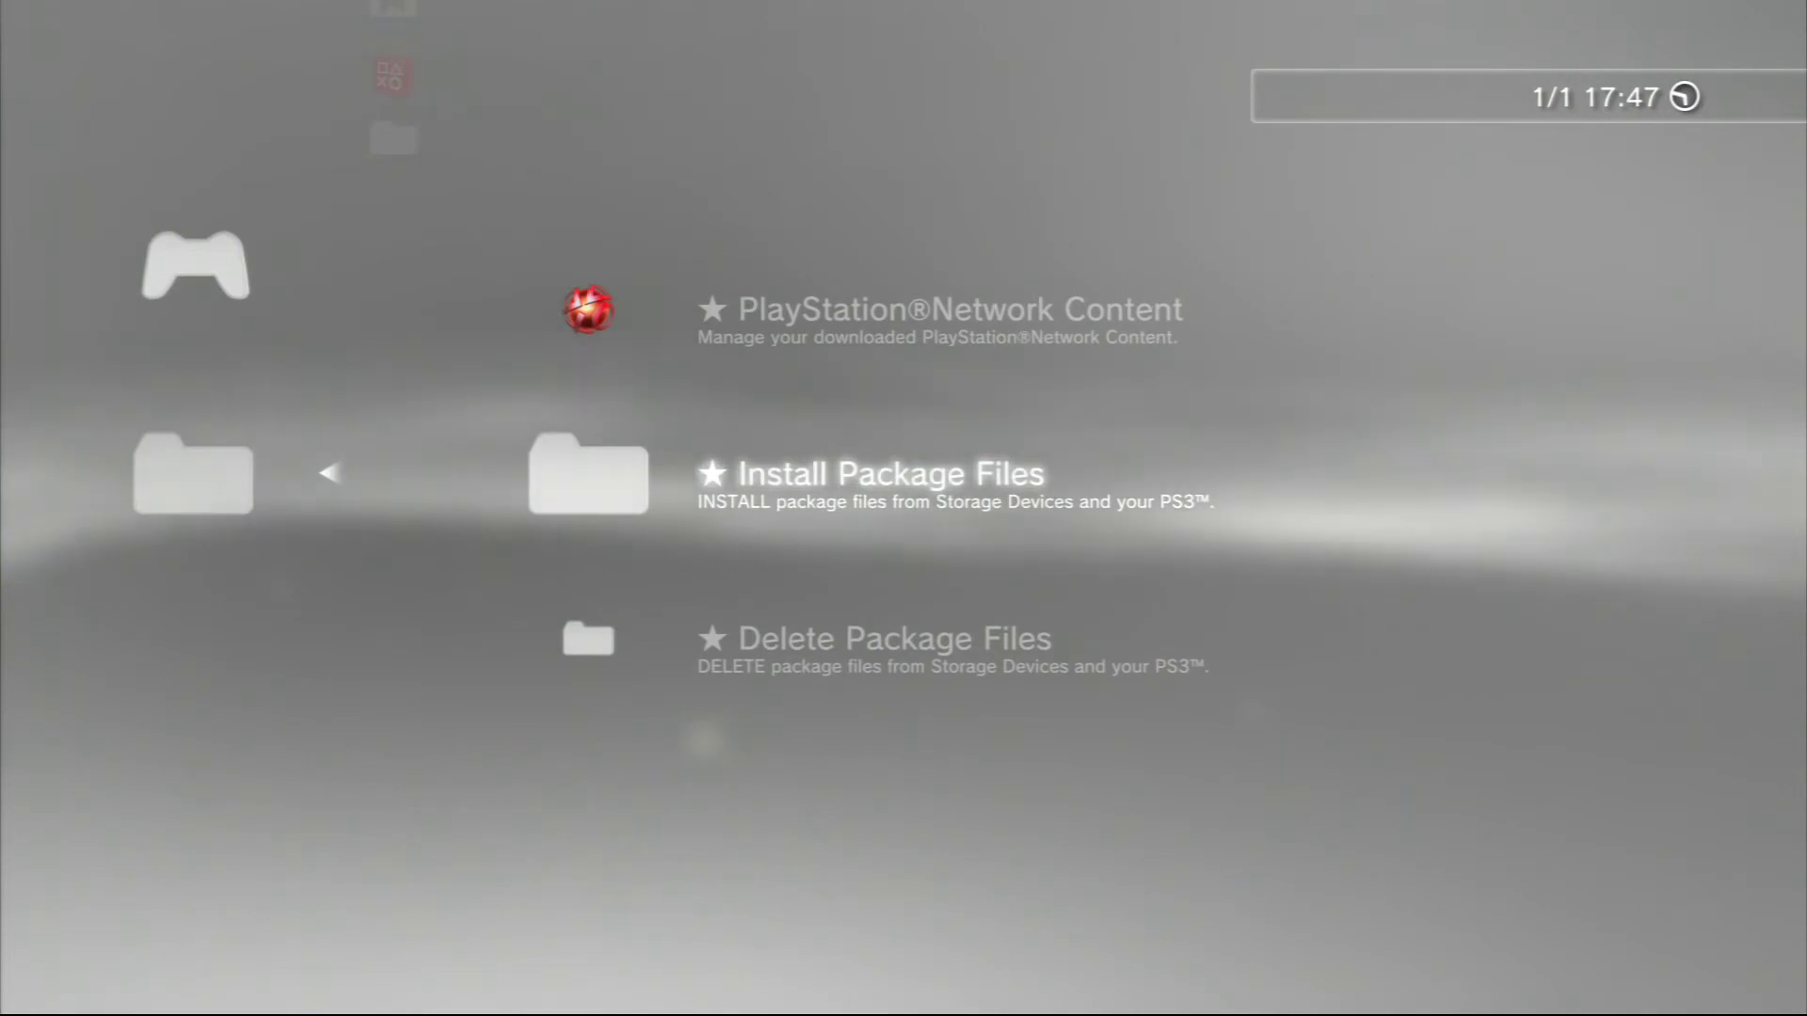
{"action": "key", "text": "Down"}
{"action": "key", "text": "Up"}
{"action": "key", "text": "Up"}
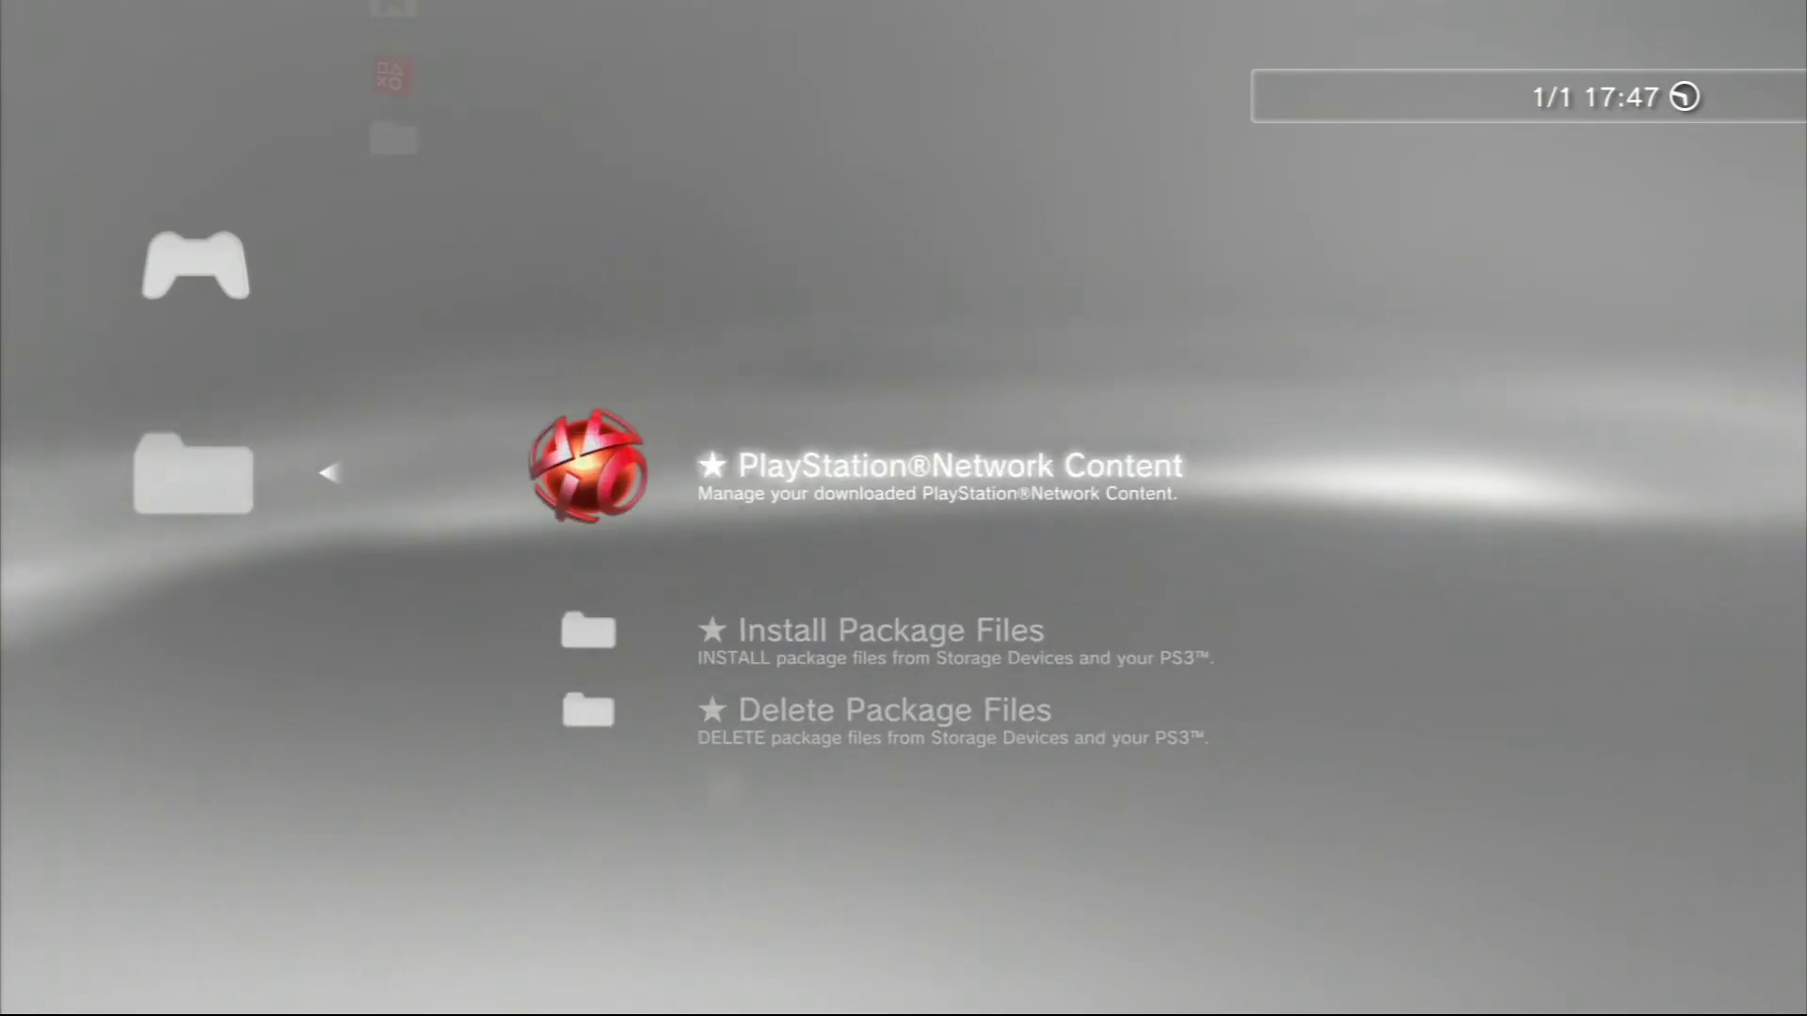
{"action": "key", "text": "Left"}
{"action": "key", "text": "Up"}
{"action": "key", "text": "Up"}
{"action": "key", "text": "Up"}
{"action": "key", "text": "Up"}
{"action": "key", "text": "Up"}
{"action": "key", "text": "Up"}
{"action": "key", "text": "Up"}
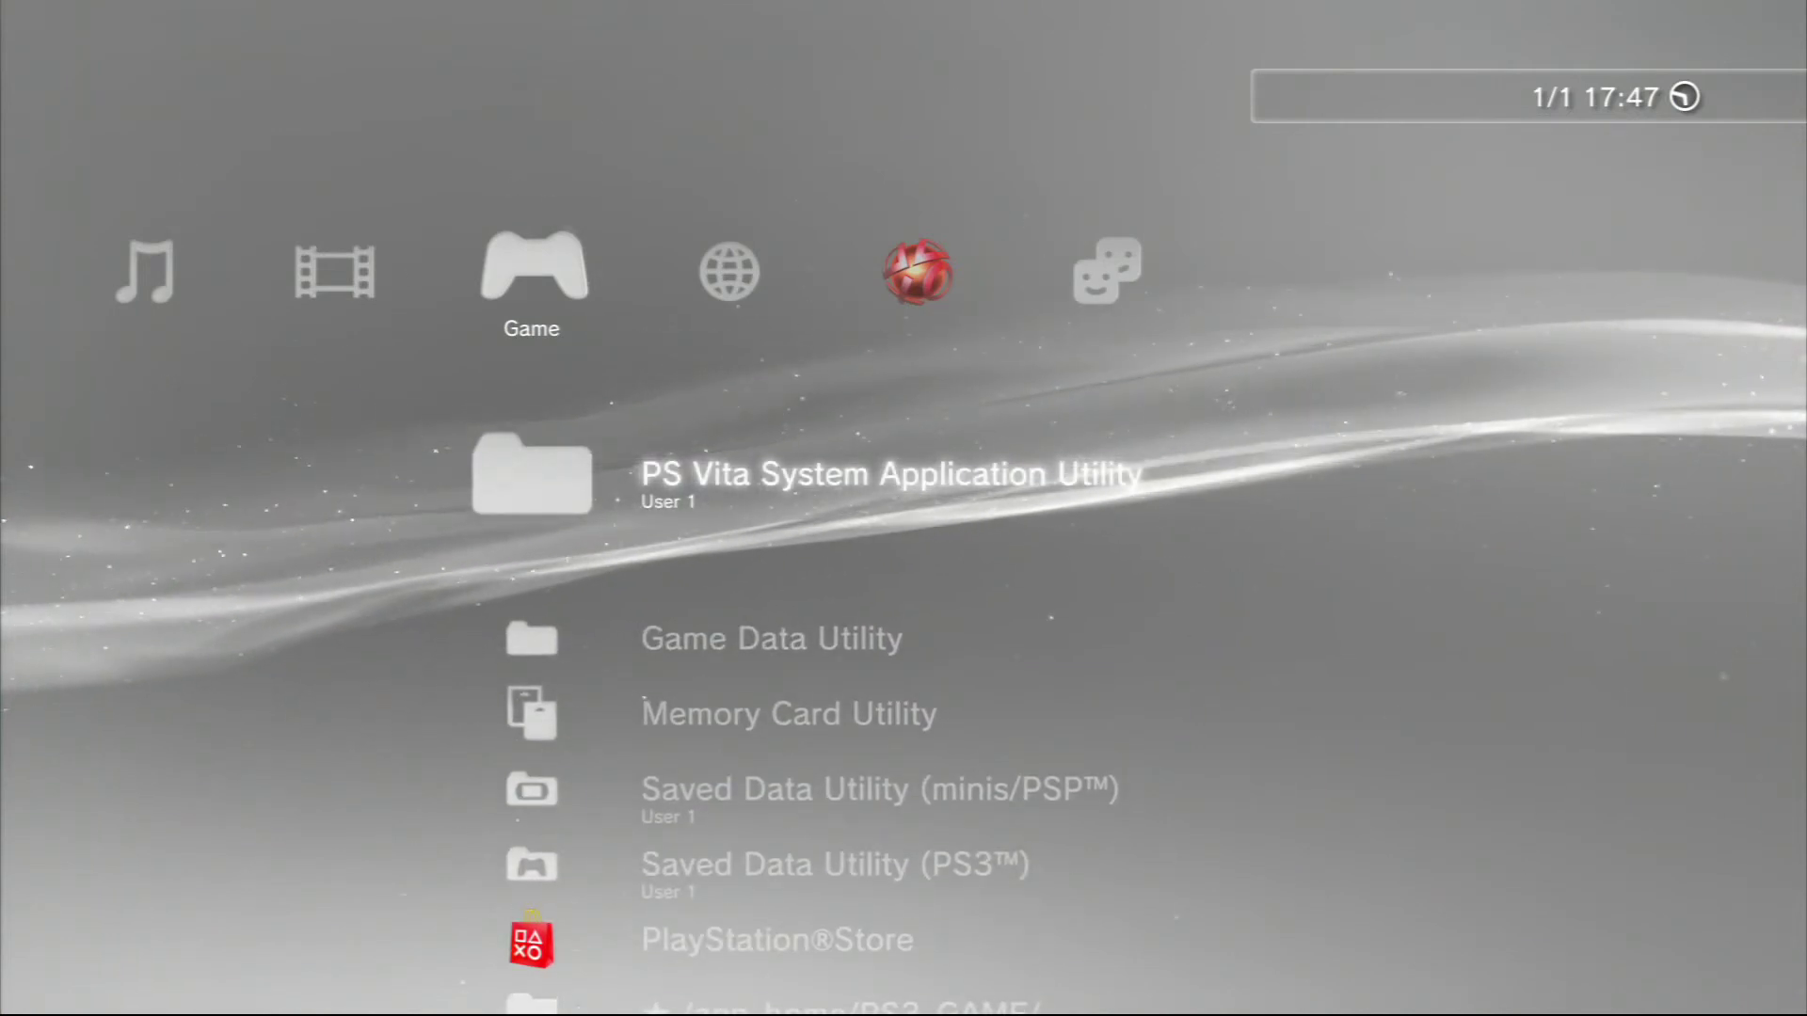
{"action": "key", "text": "Down"}
{"action": "key", "text": "Up"}
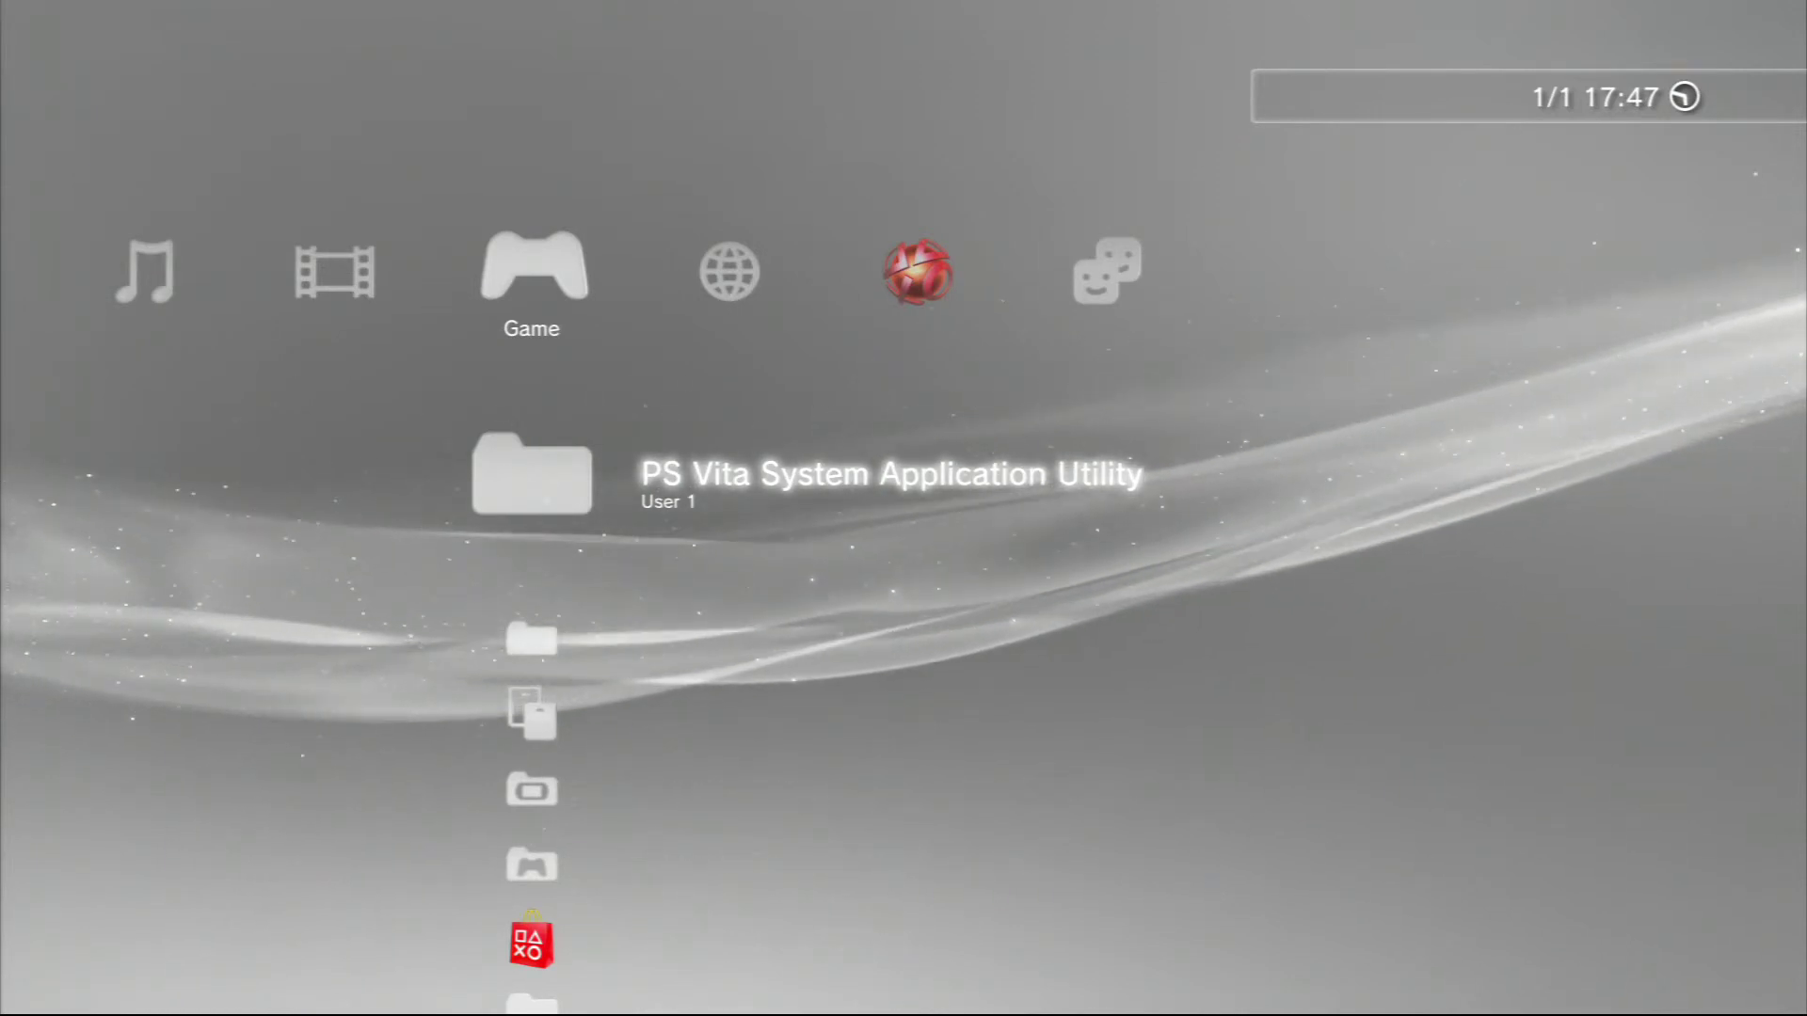
Step: Browse the Network and PlayStation Network categories, ending at Trophy Collection
{"action": "key", "text": "Right"}
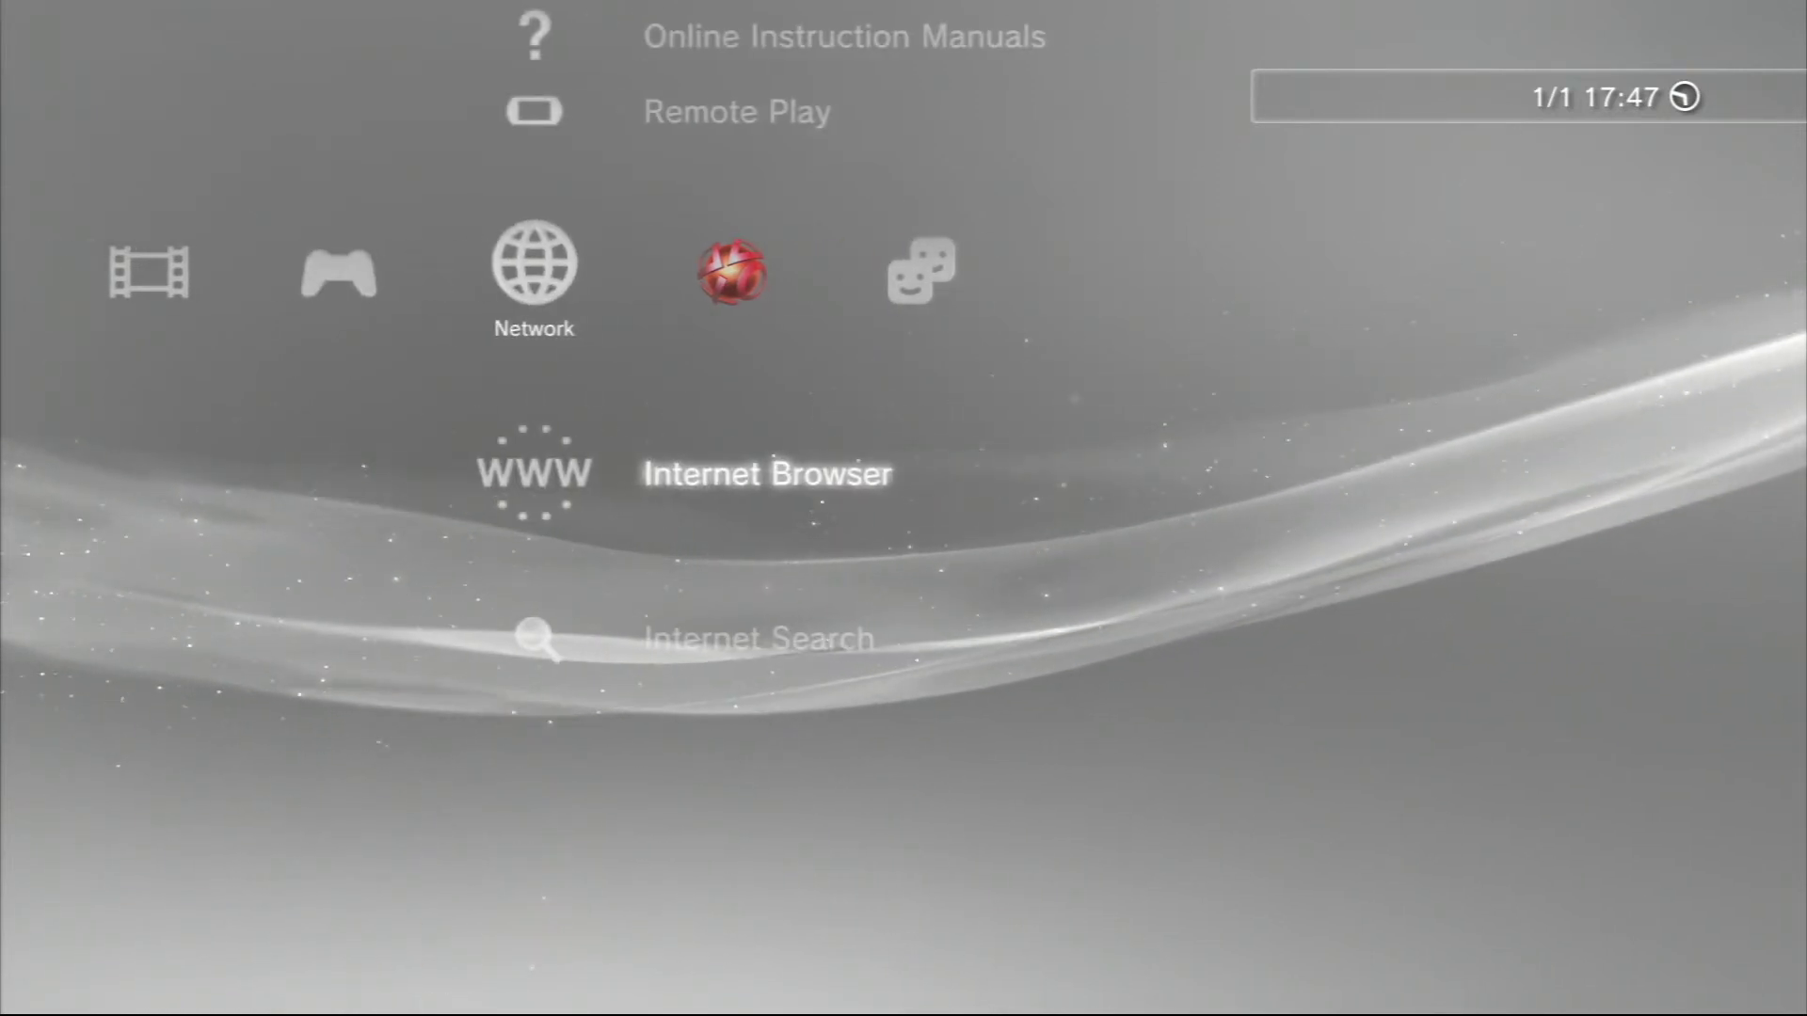
{"action": "key", "text": "Up"}
{"action": "key", "text": "Up"}
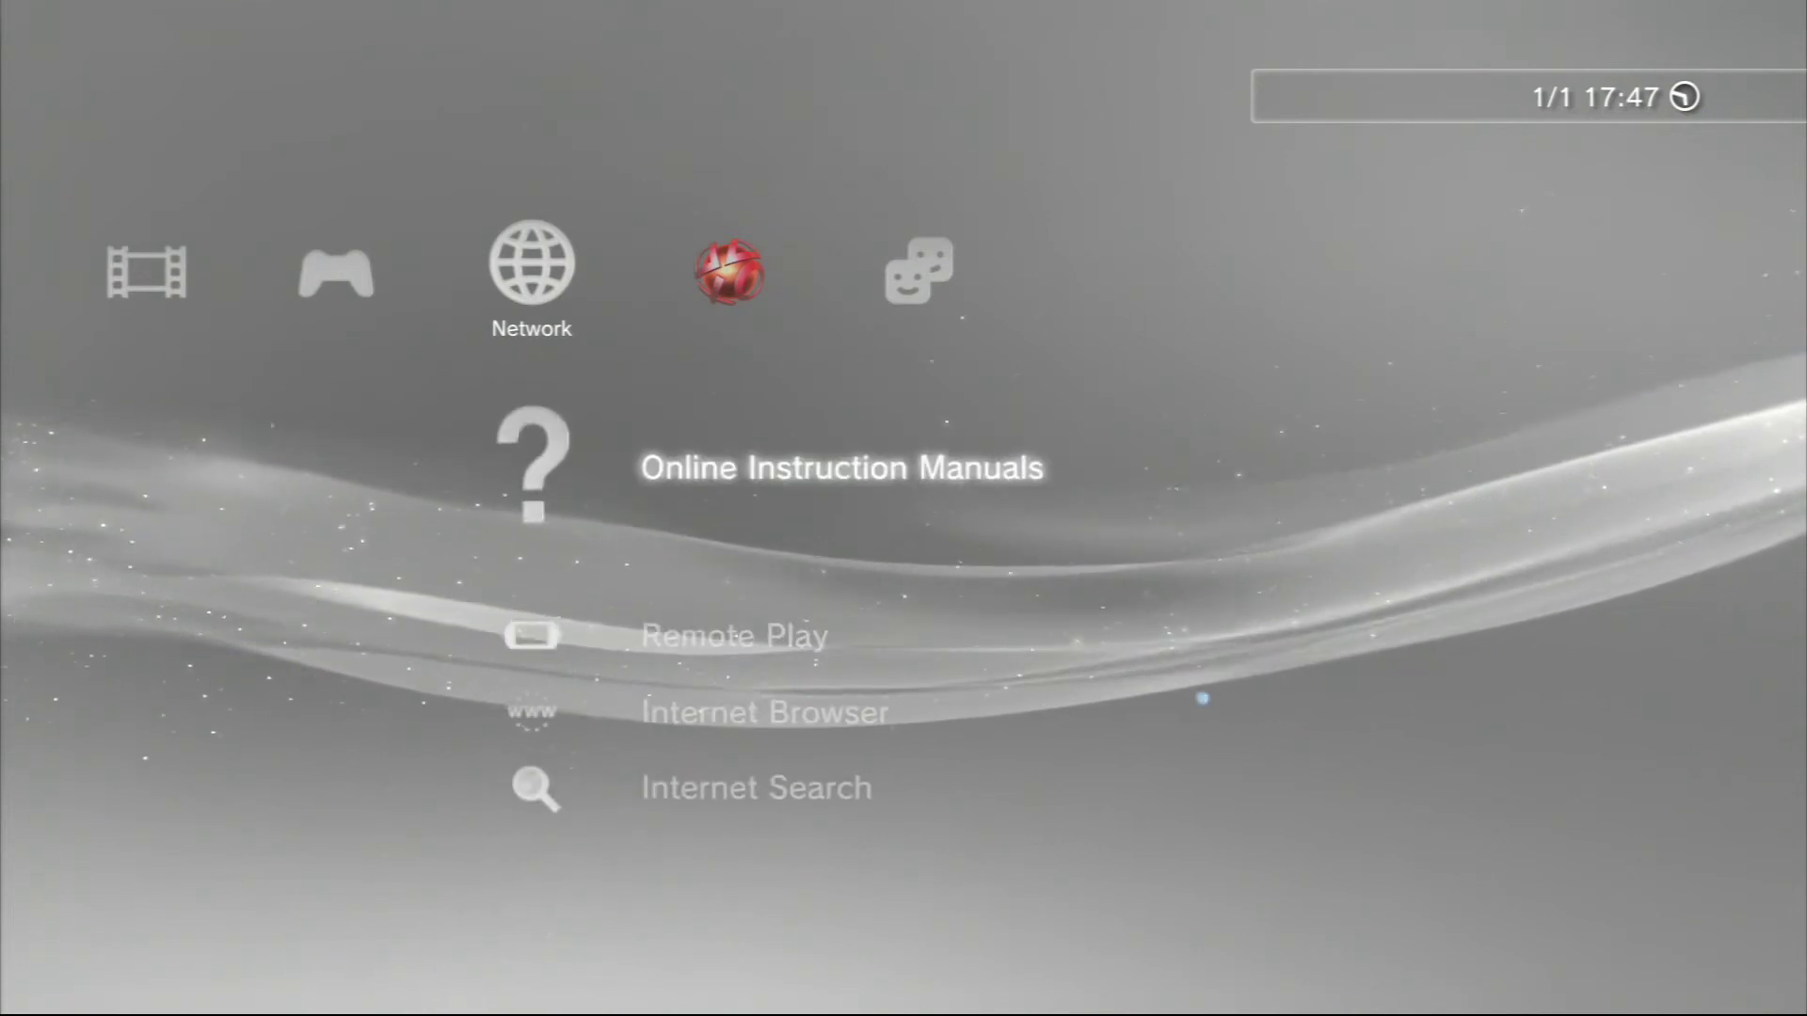
{"action": "key", "text": "Down"}
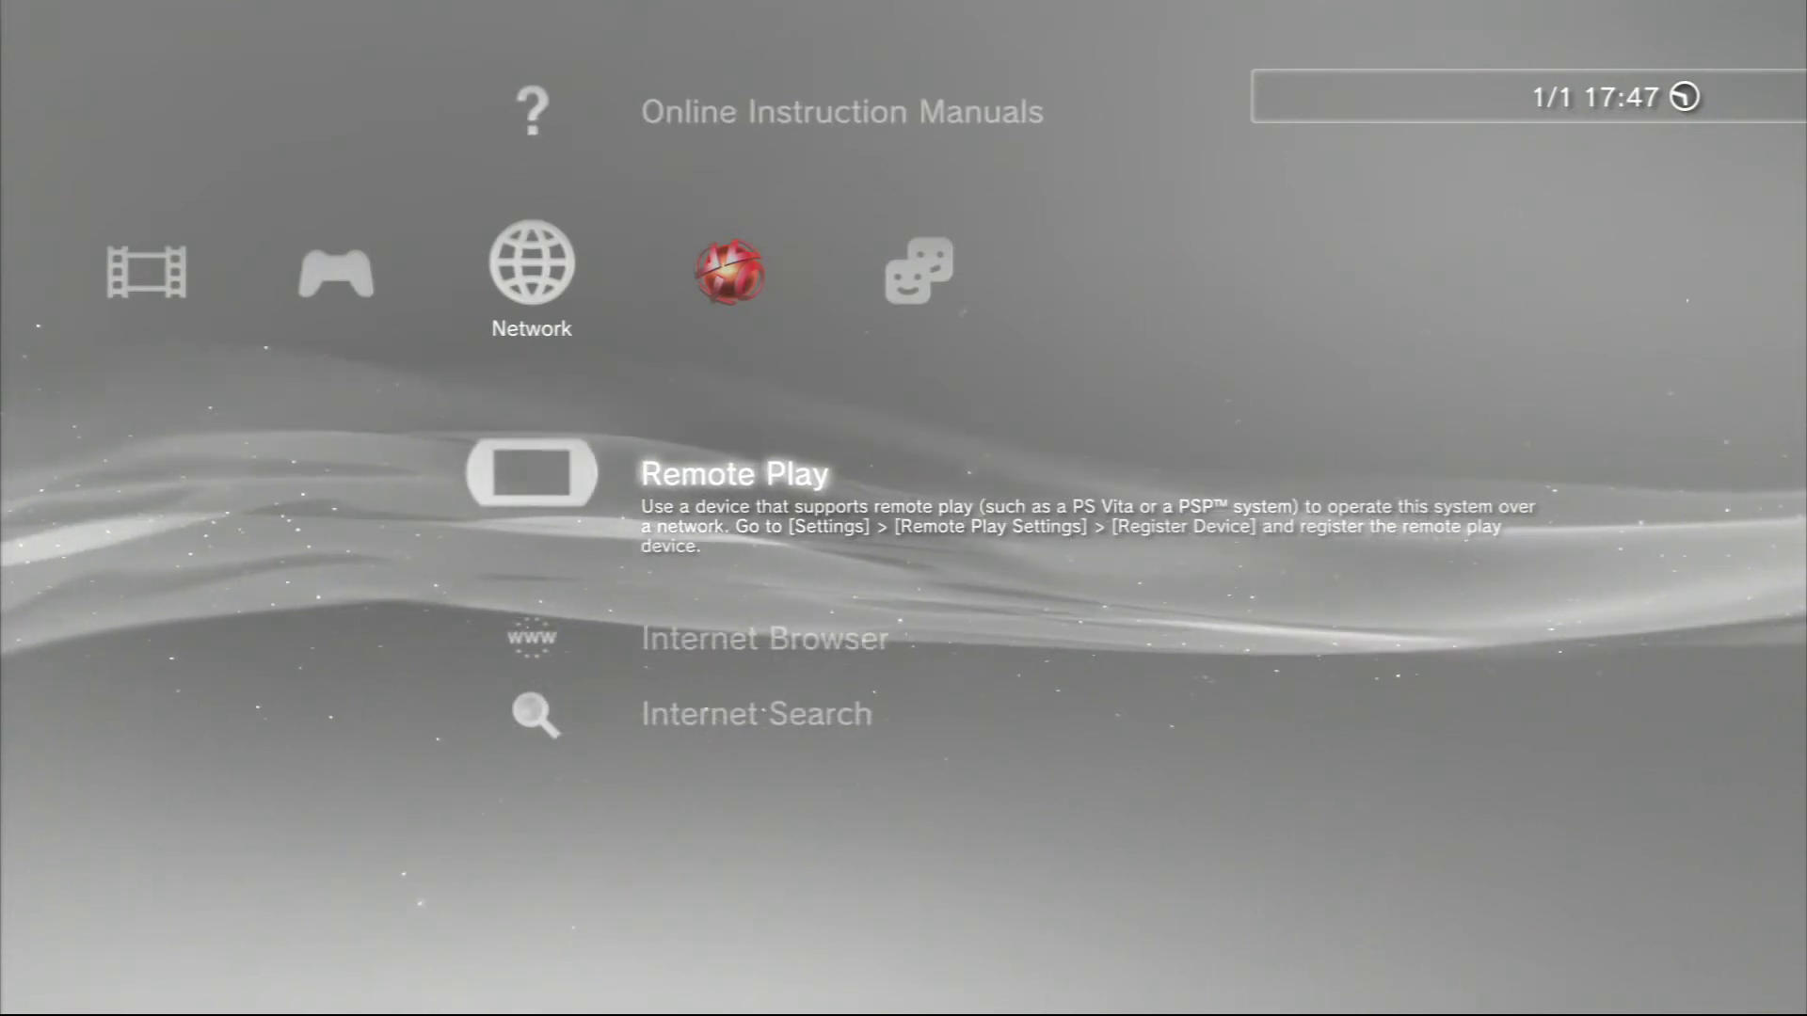
{"action": "key", "text": "Right"}
{"action": "key", "text": "Down"}
{"action": "key", "text": "Down"}
{"action": "key", "text": "Down"}
{"action": "key", "text": "Down"}
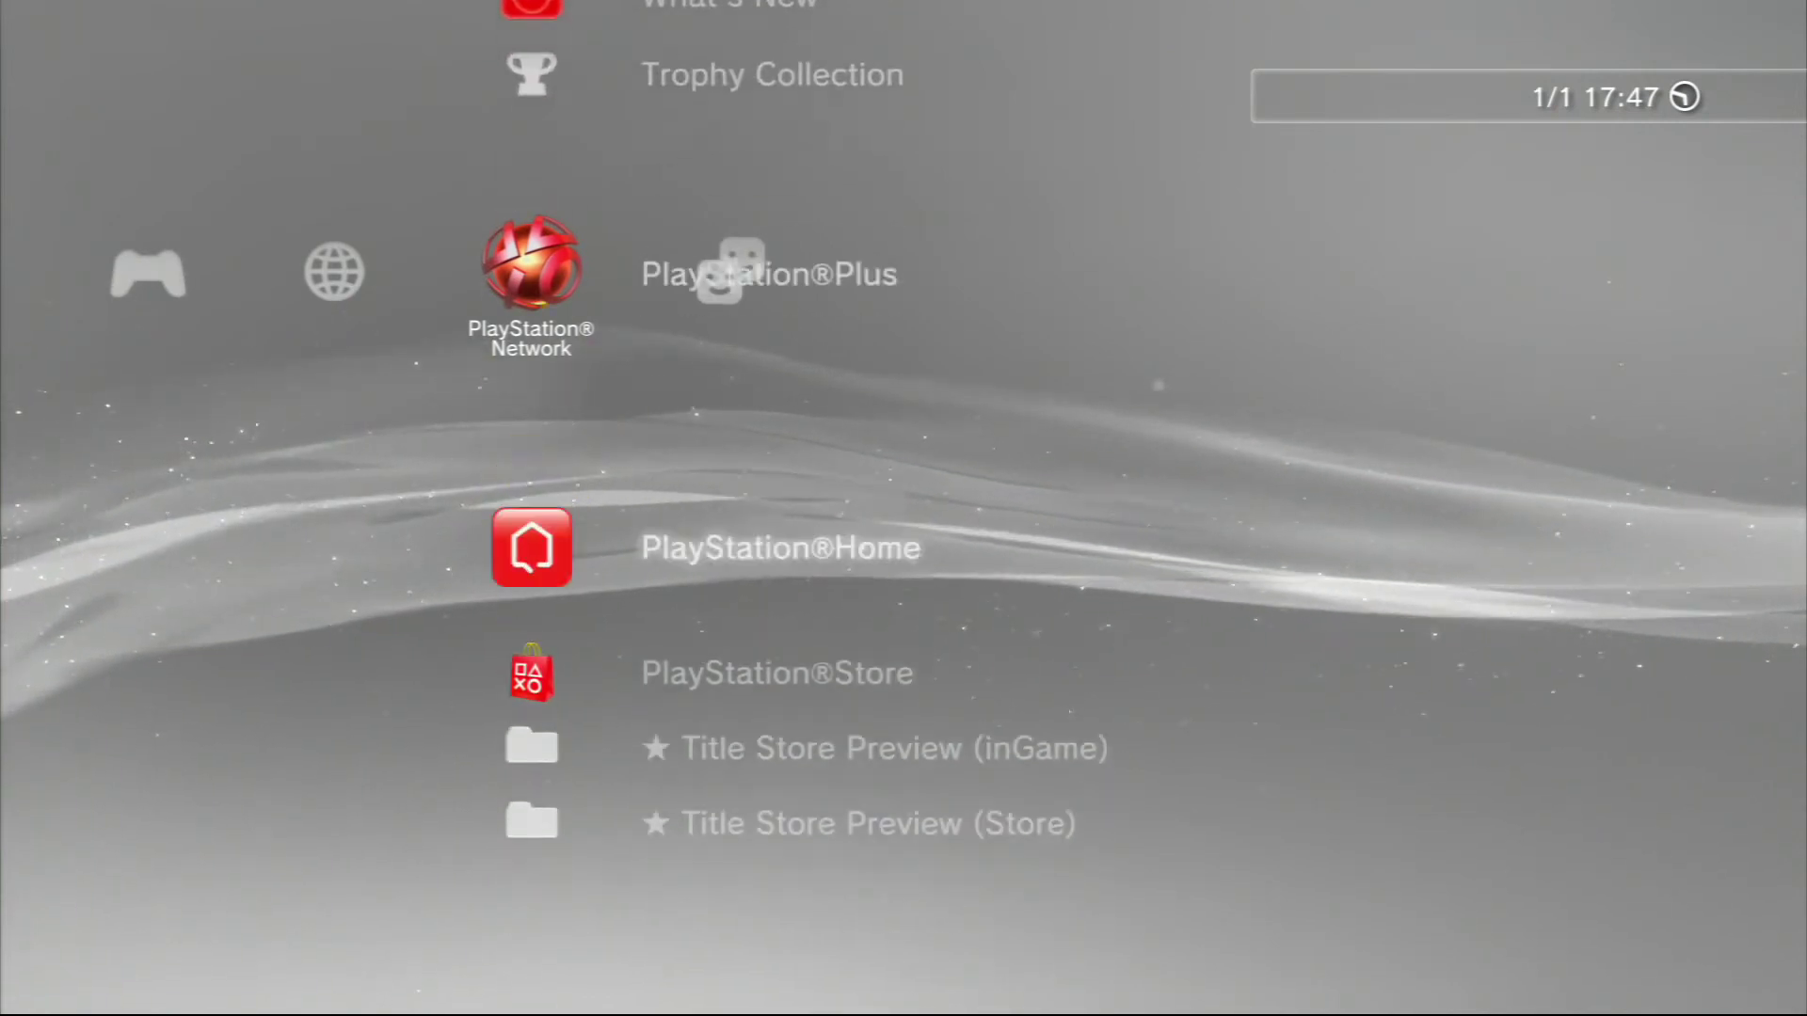
{"action": "key", "text": "Up"}
{"action": "key", "text": "Up"}
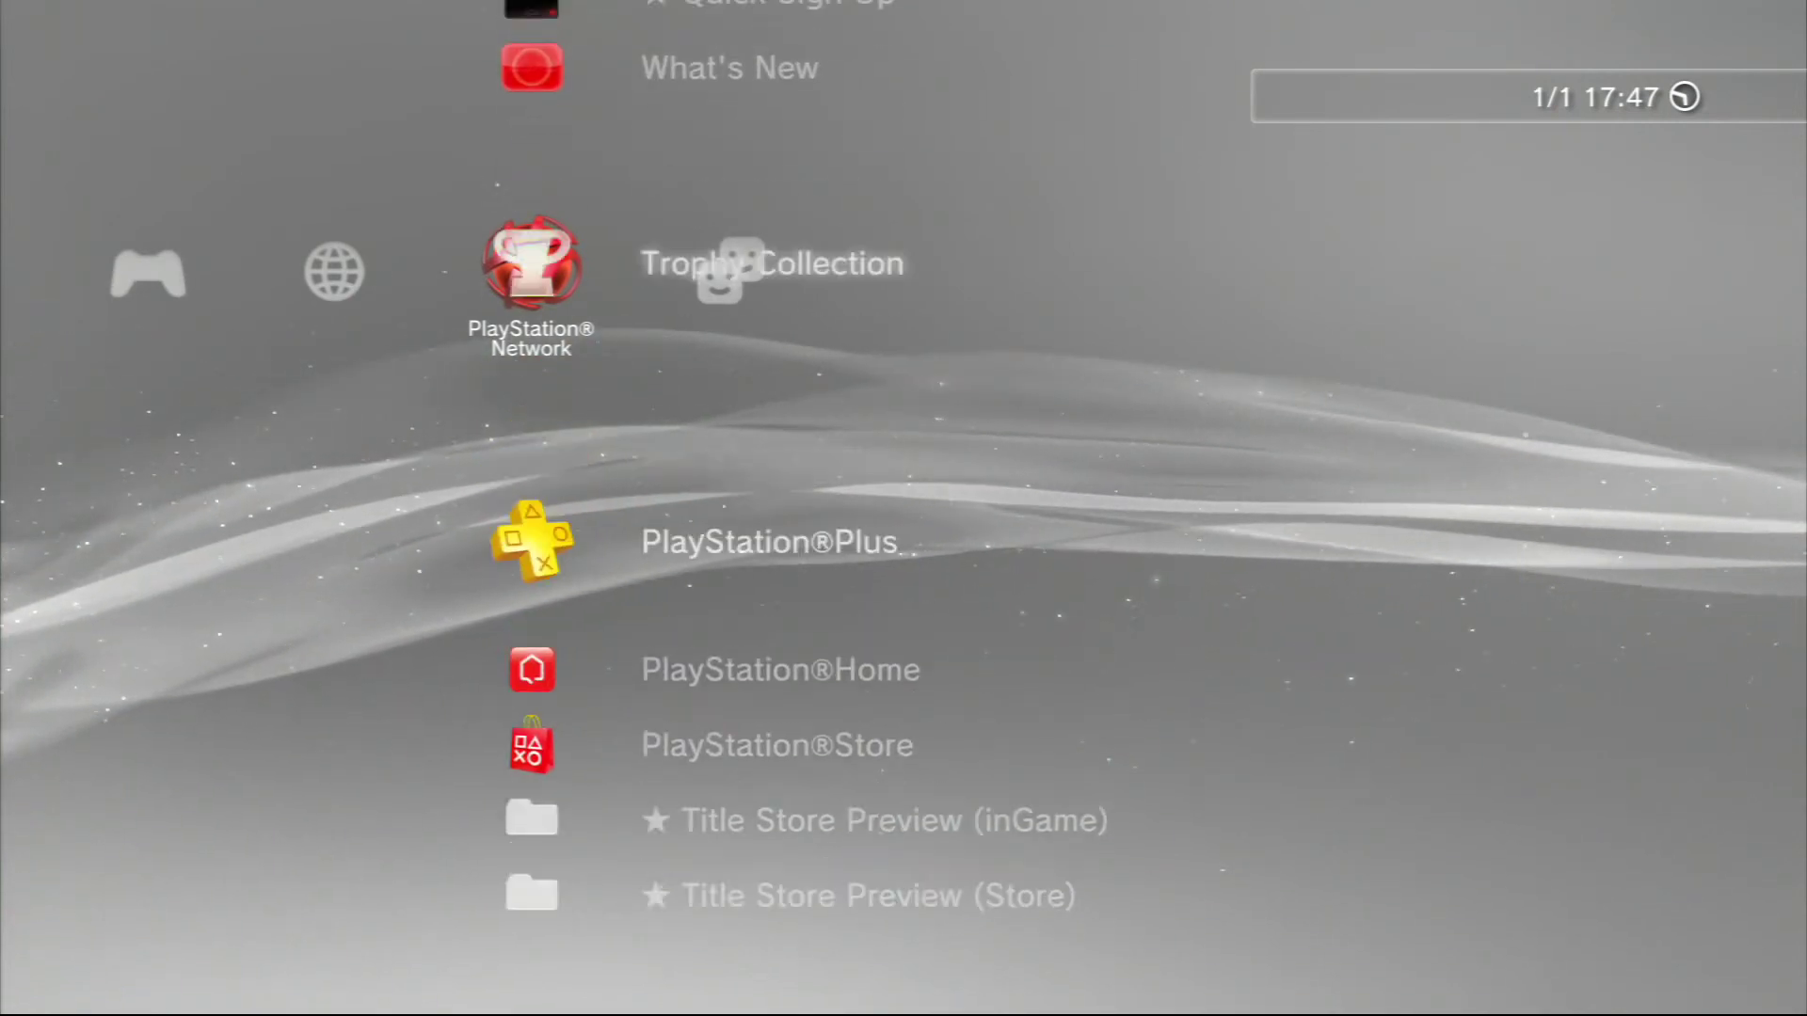
{"action": "key", "text": "Left"}
{"action": "key", "text": "Left"}
{"action": "key", "text": "Right"}
{"action": "key", "text": "Right"}
{"action": "key", "text": "Up"}
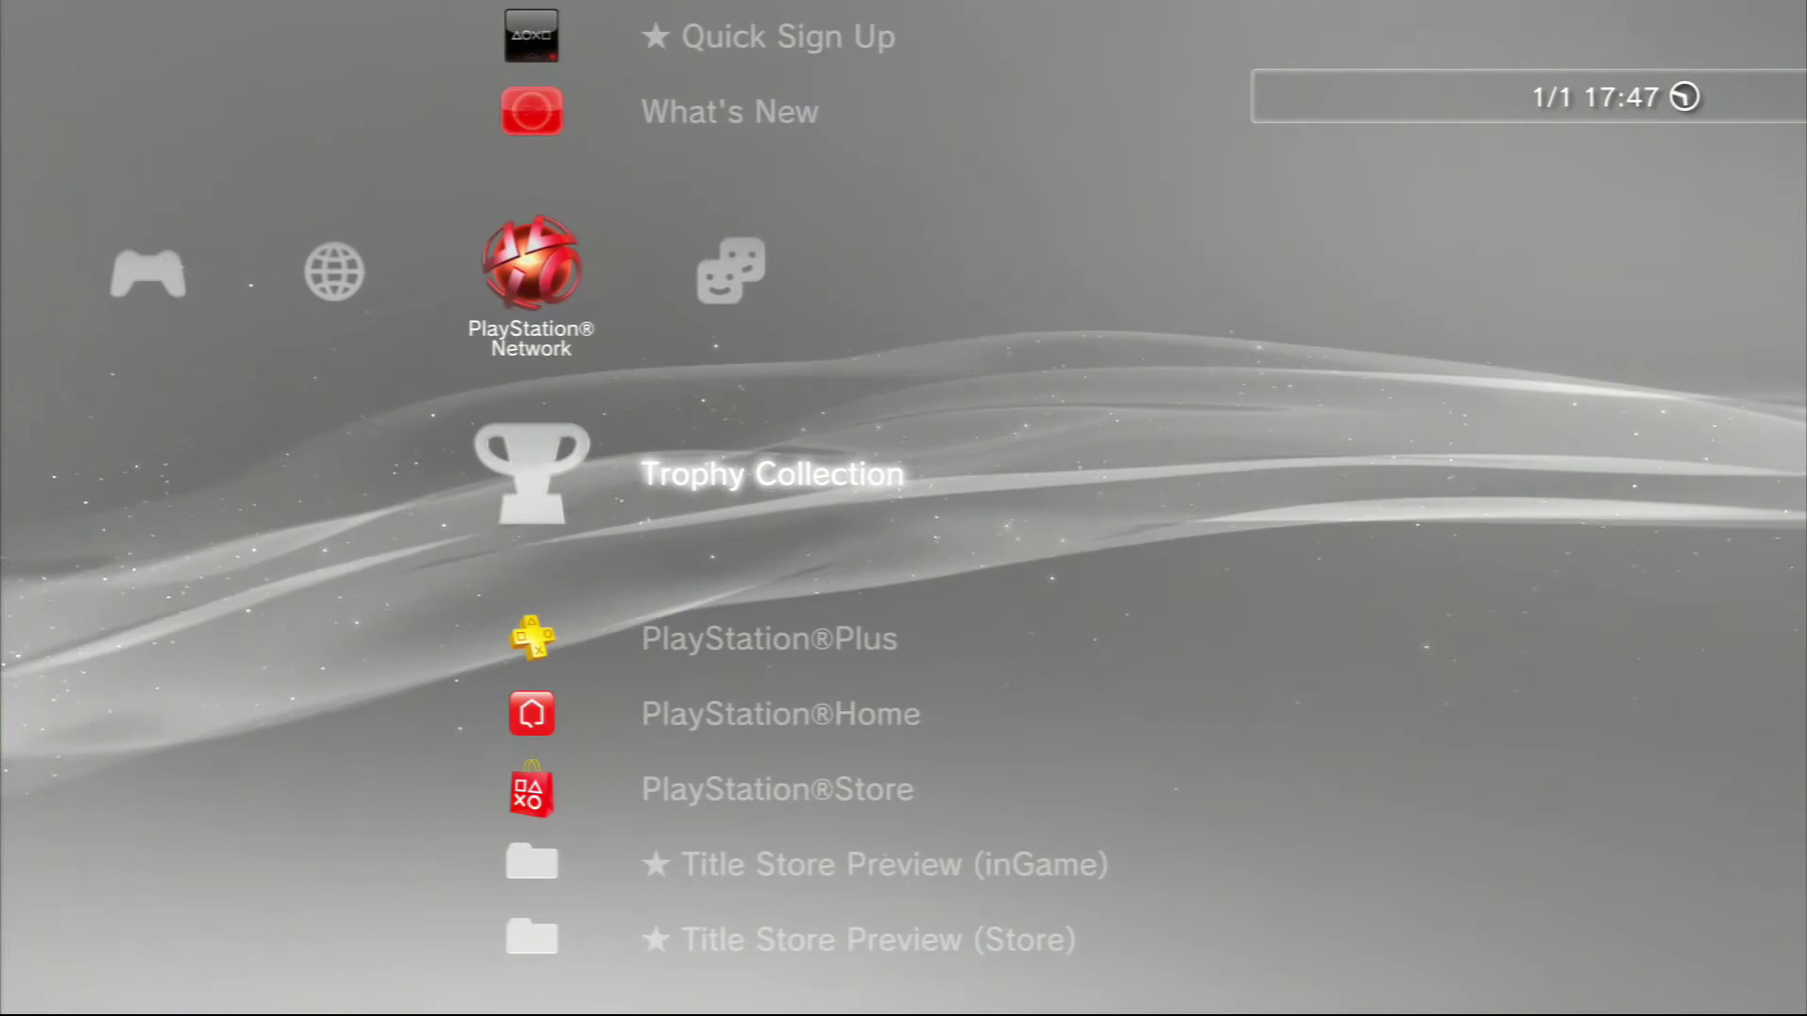
Step: Browse the PlayStation®Home, Title Store Preview and PlayStation®Store entries
{"action": "key", "text": "Down"}
{"action": "key", "text": "Down"}
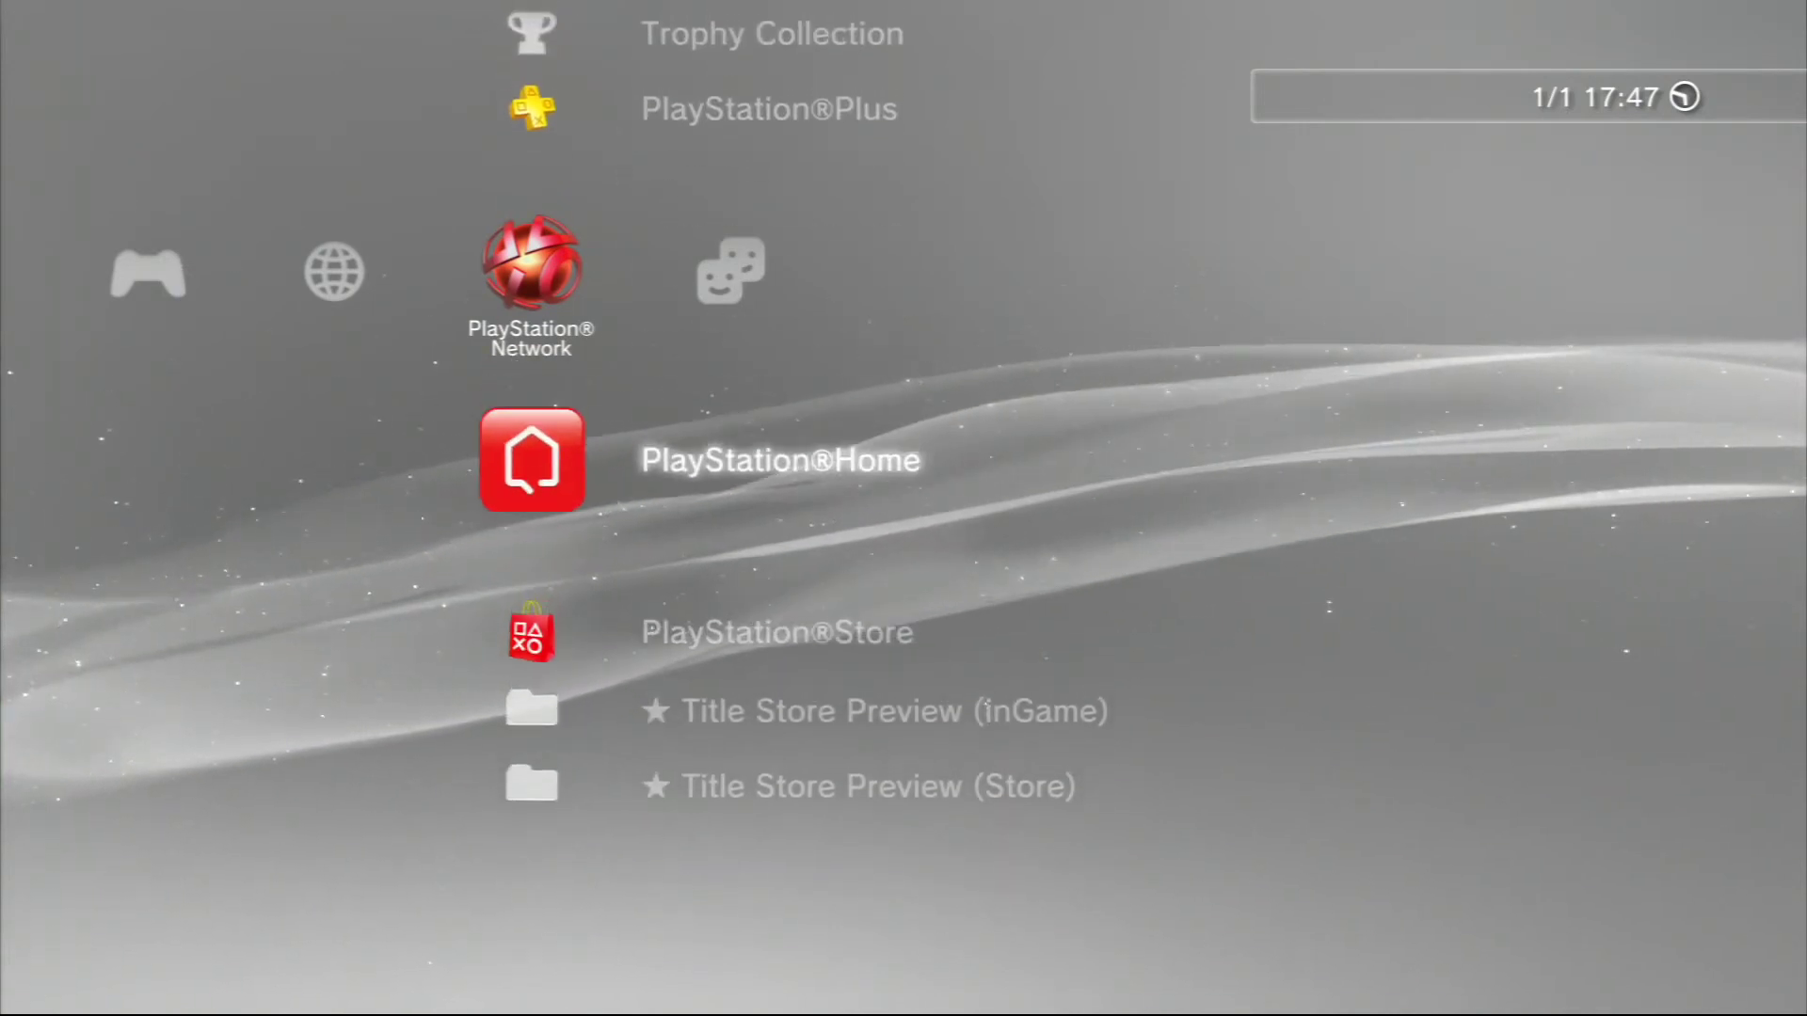
{"action": "key", "text": "Up"}
{"action": "key", "text": "Up"}
{"action": "key", "text": "Down"}
{"action": "key", "text": "Down"}
{"action": "key", "text": "Down"}
{"action": "key", "text": "Down"}
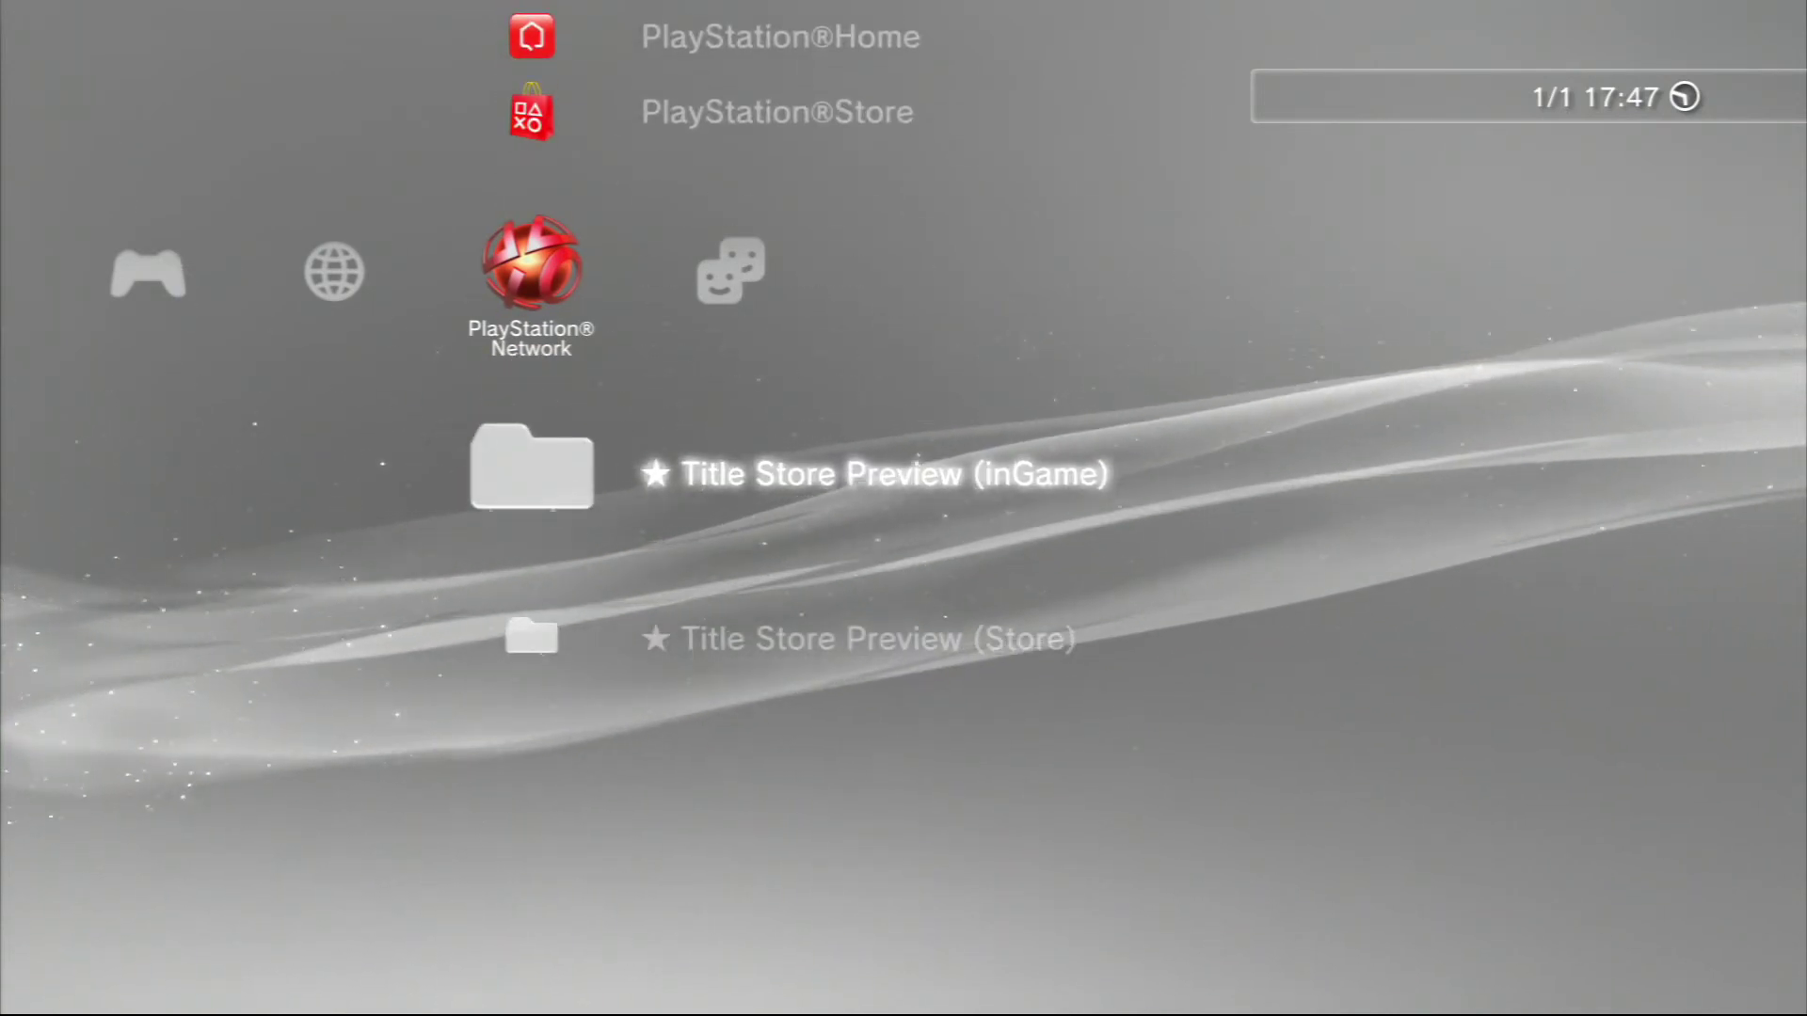
{"action": "key", "text": "Down"}
{"action": "key", "text": "Up"}
{"action": "key", "text": "Up"}
{"action": "key", "text": "Up"}
{"action": "key", "text": "Up"}
{"action": "key", "text": "Left"}
{"action": "key", "text": "Left"}
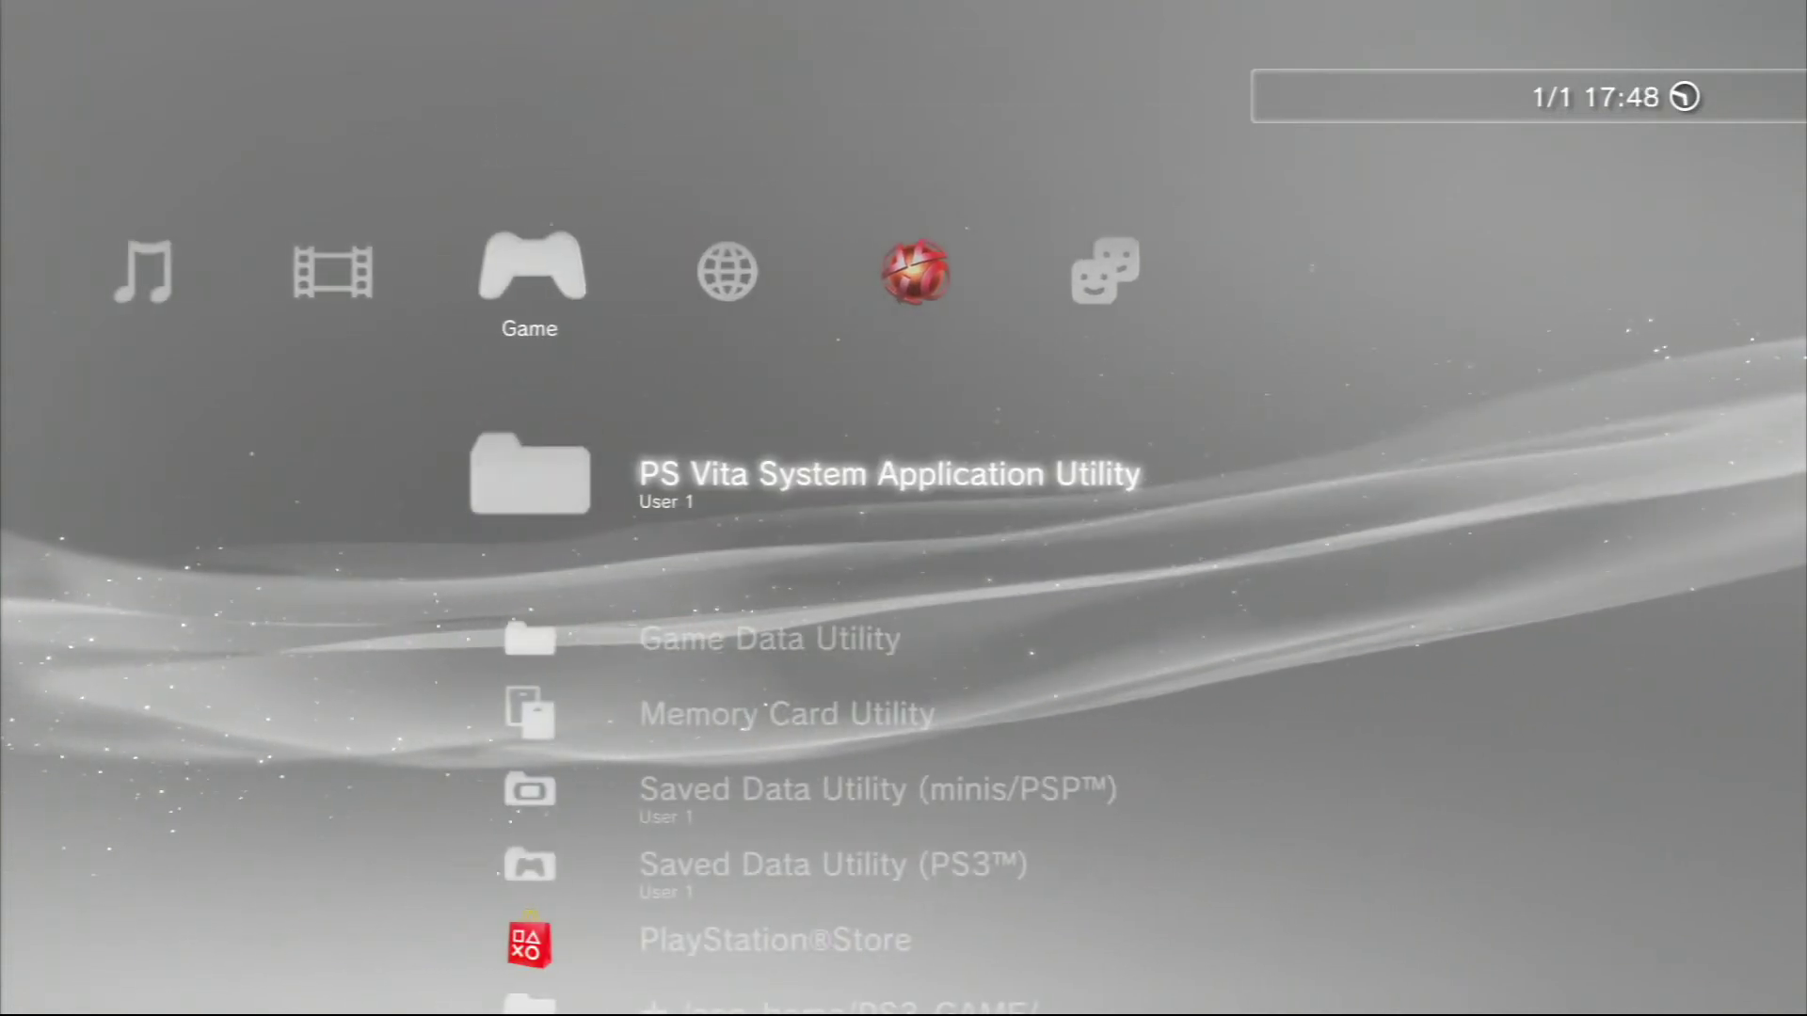
{"action": "key", "text": "Down"}
{"action": "key", "text": "Down"}
{"action": "key", "text": "Down"}
{"action": "key", "text": "Down"}
{"action": "key", "text": "Down"}
{"action": "key", "text": "Down"}
{"action": "key", "text": "Down"}
{"action": "key", "text": "Up"}
{"action": "key", "text": "Up"}
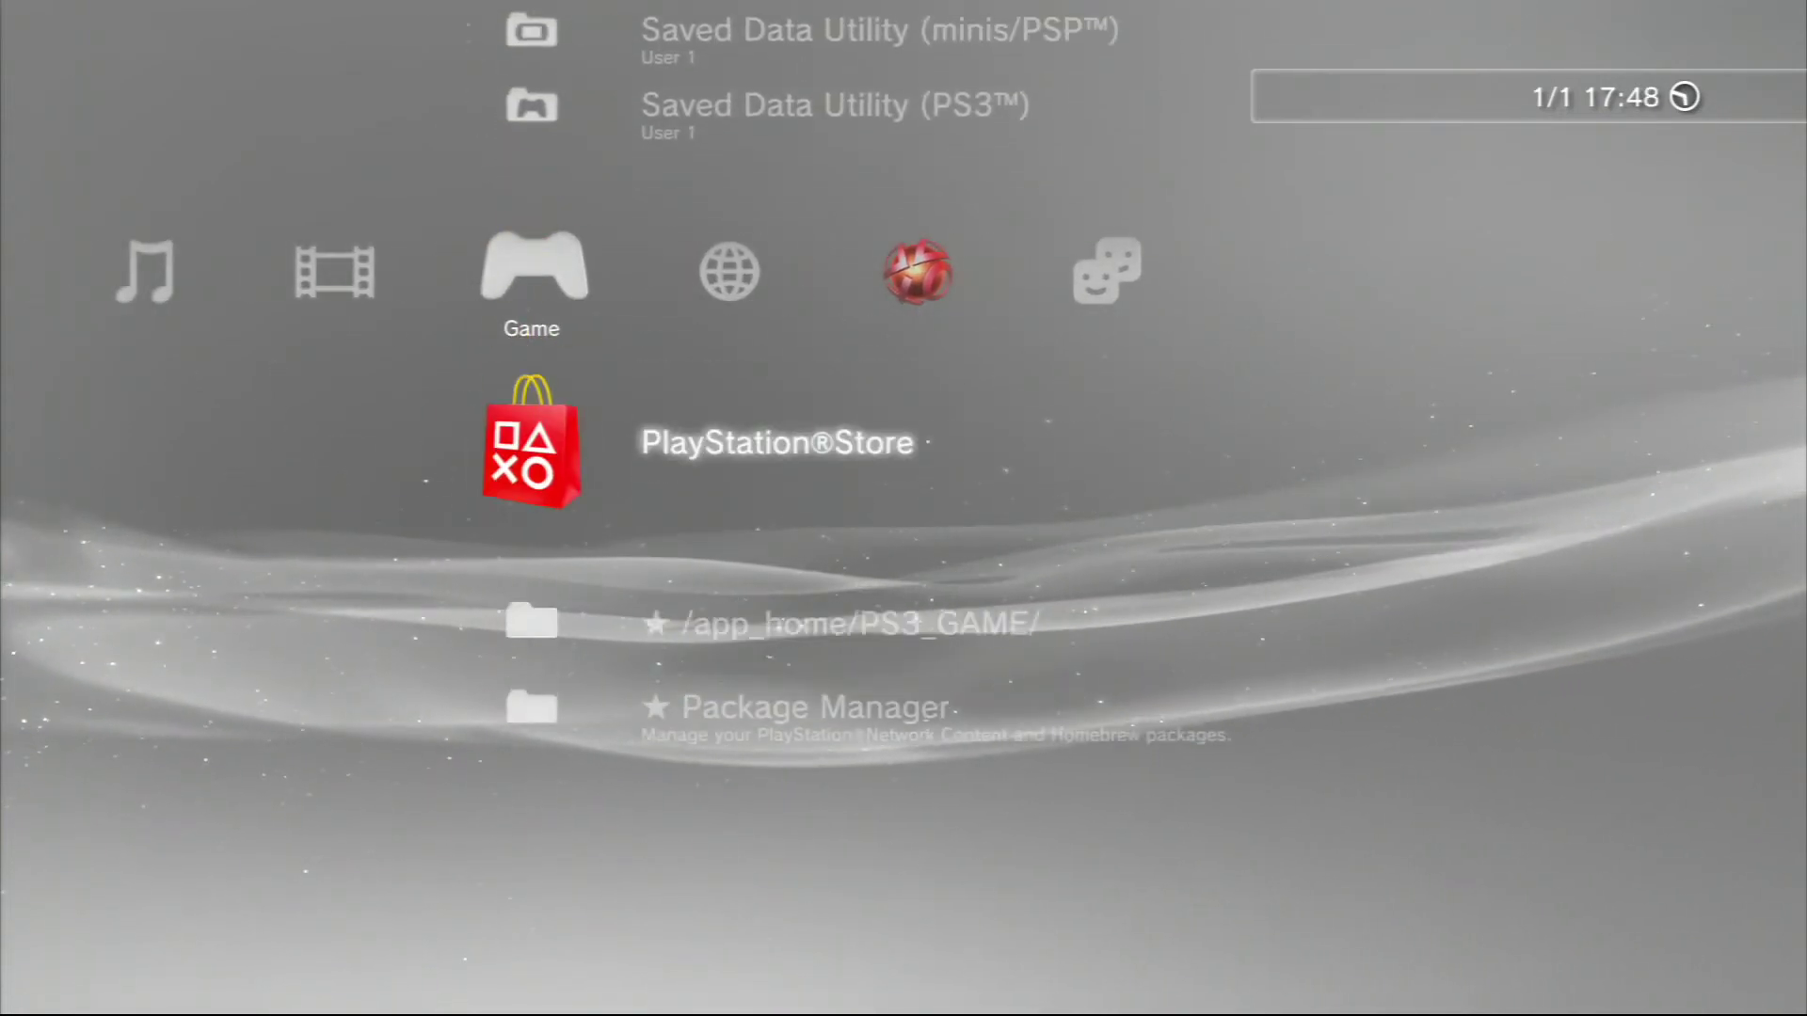
{"action": "key", "text": "Right"}
{"action": "key", "text": "Right"}
{"action": "key", "text": "Down"}
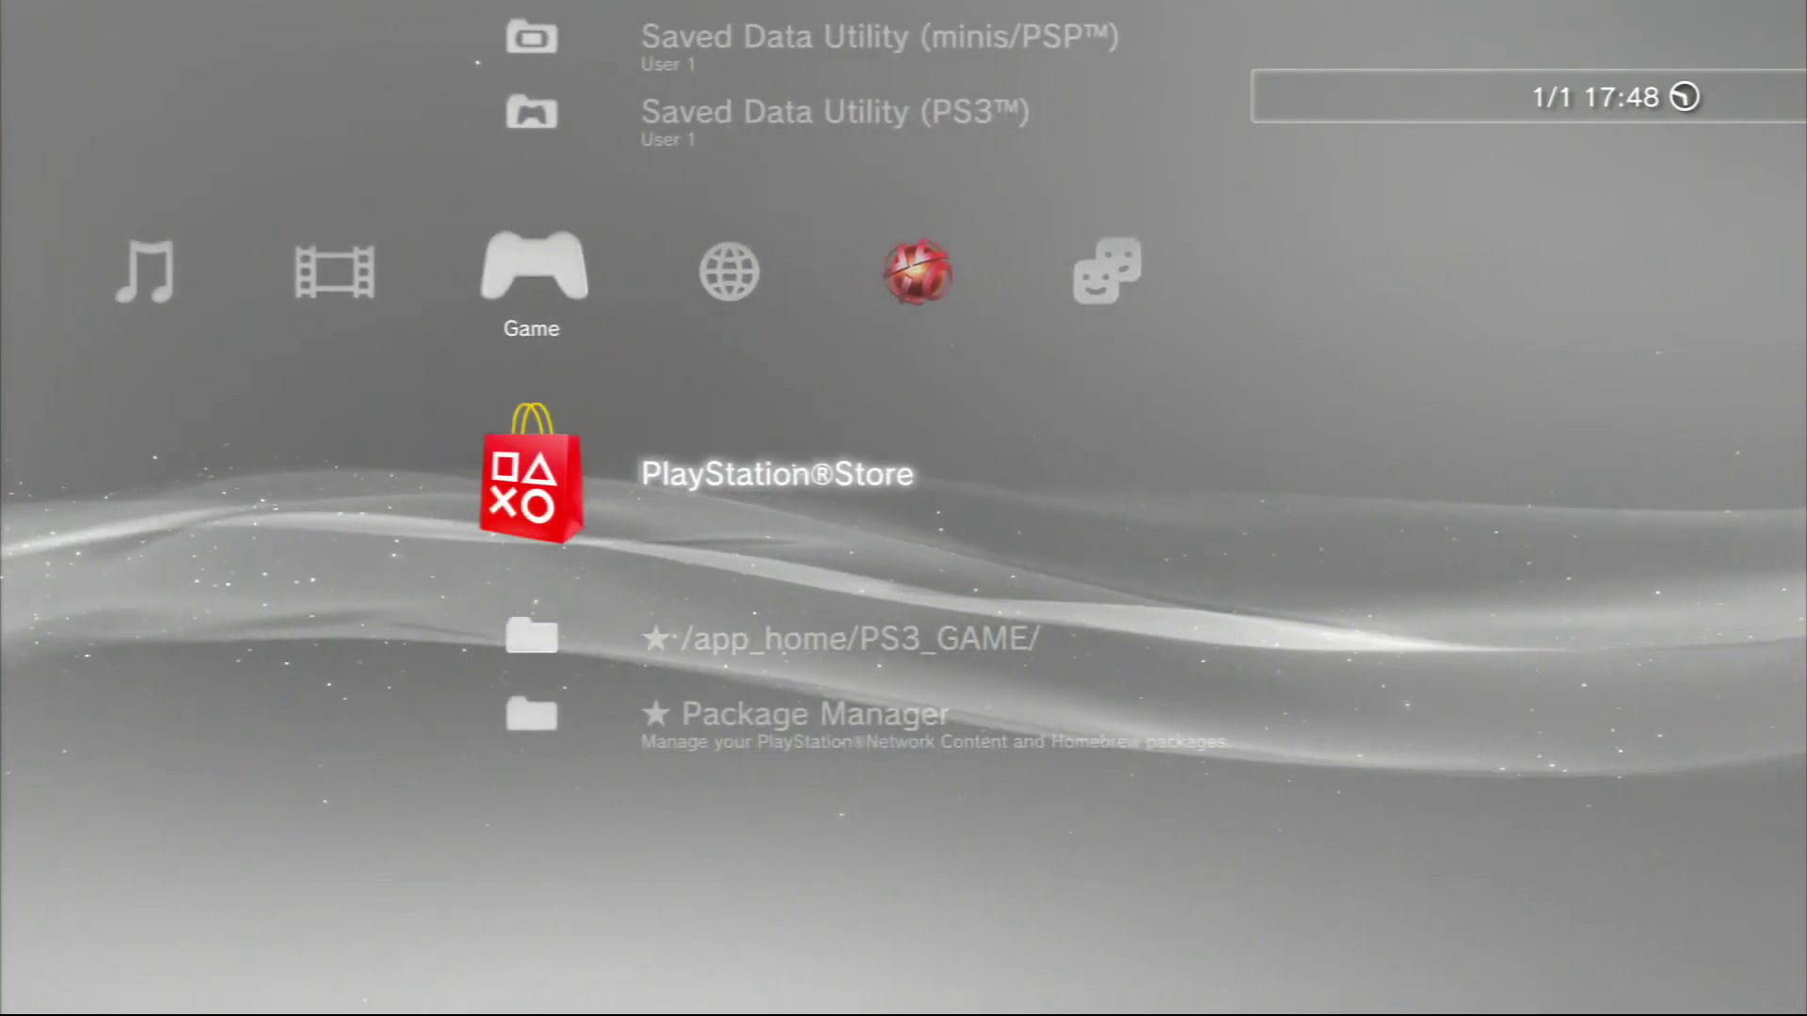
Step: Browse the Video and Music categories, then continue toward Photo
{"action": "key", "text": "Left"}
{"action": "key", "text": "Up"}
{"action": "key", "text": "Up"}
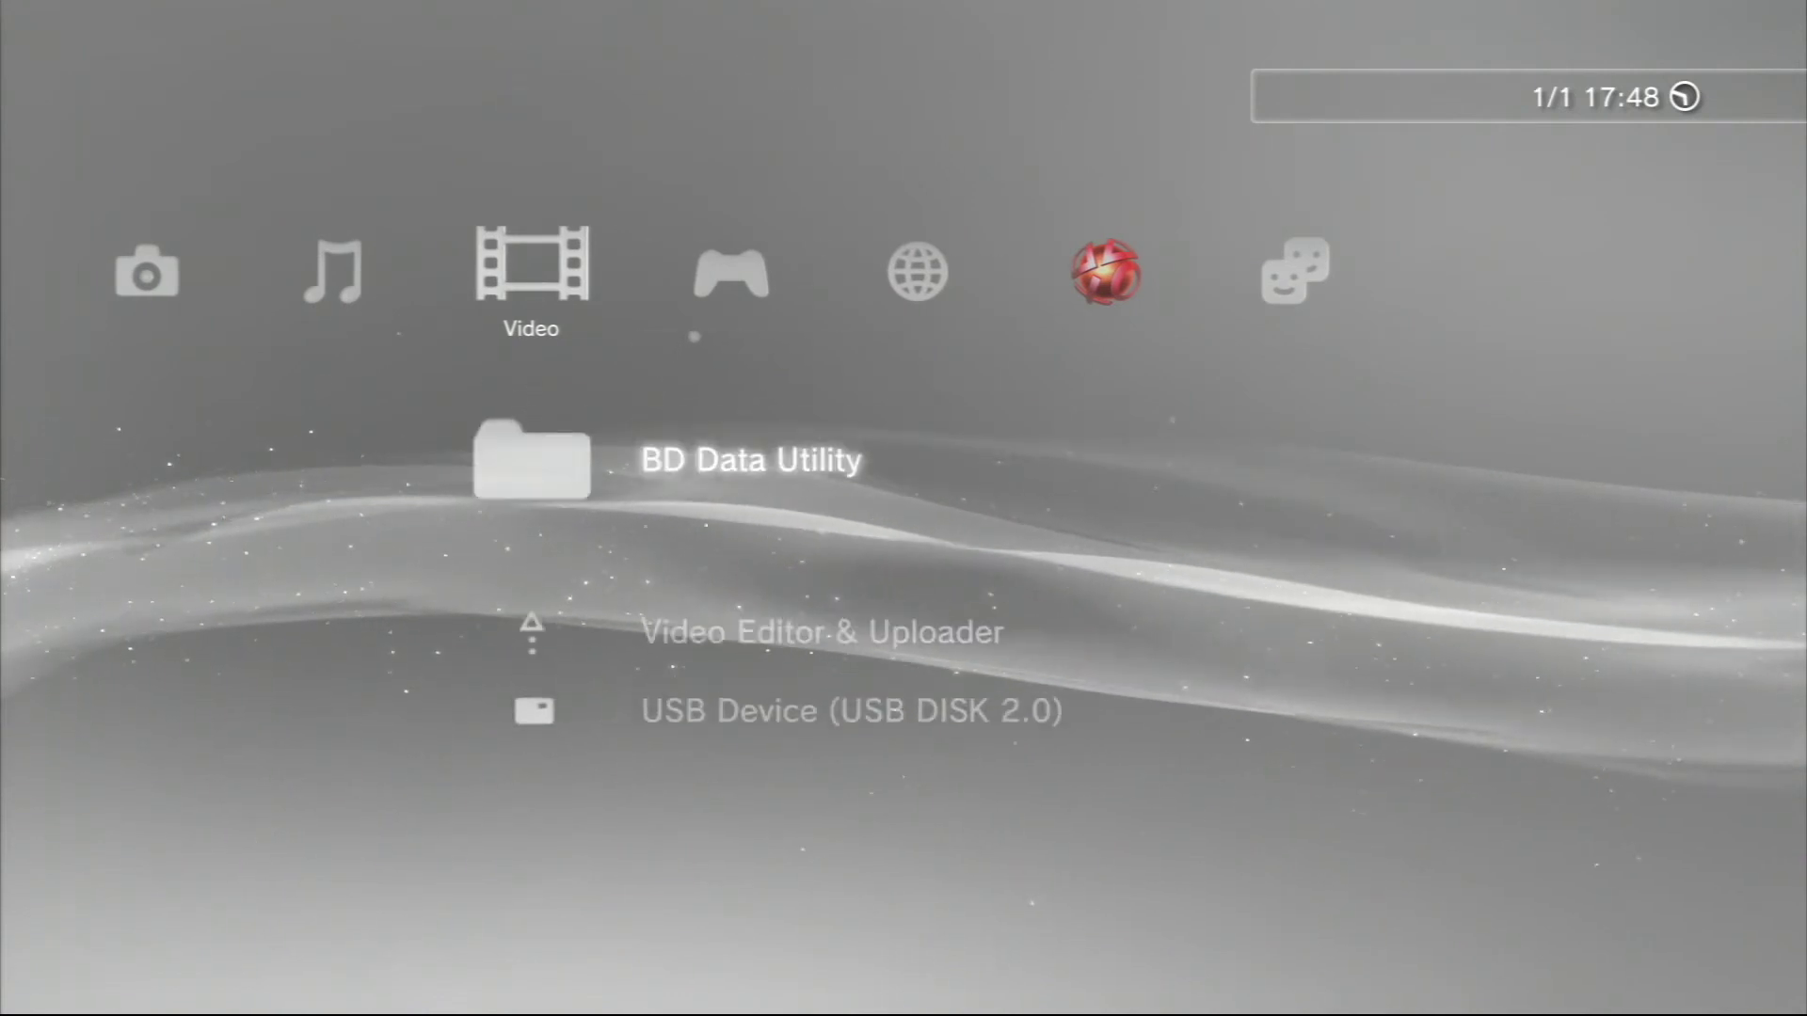
{"action": "key", "text": "Down"}
{"action": "key", "text": "Down"}
{"action": "key", "text": "Left"}
{"action": "key", "text": "Right"}
{"action": "key", "text": "Left"}
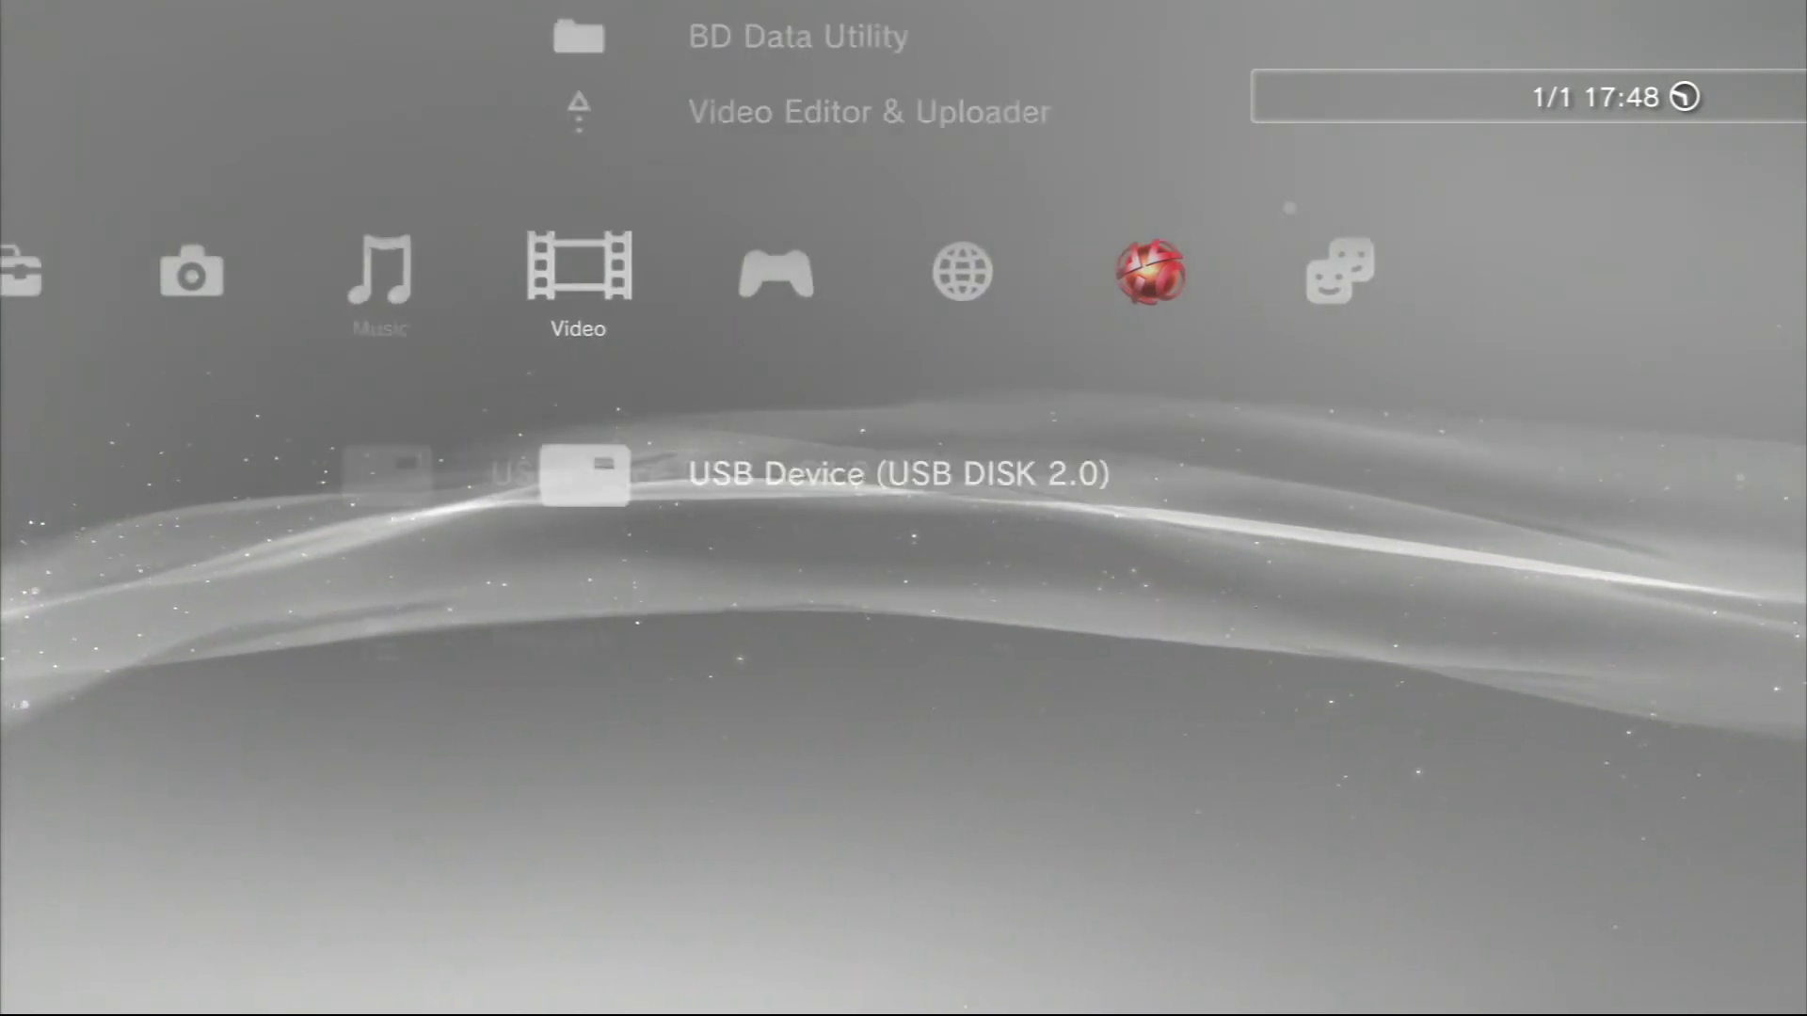
{"action": "key", "text": "Left"}
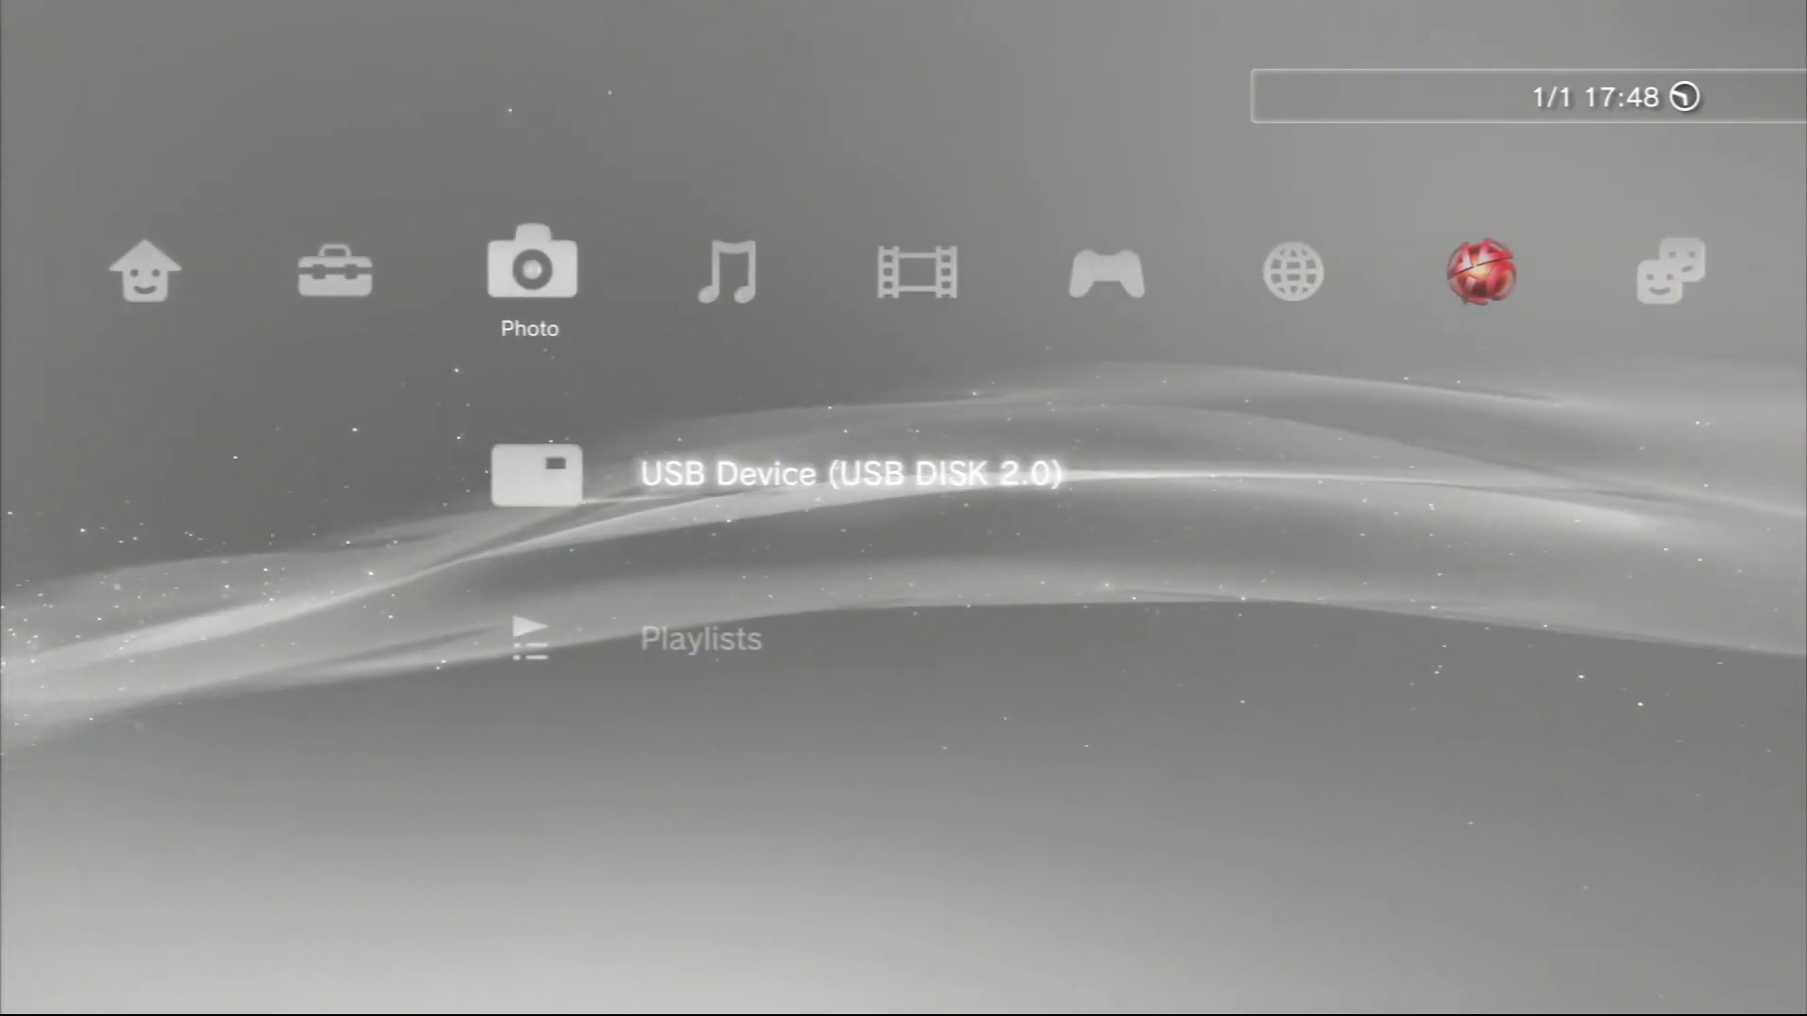
{"action": "key", "text": "Left"}
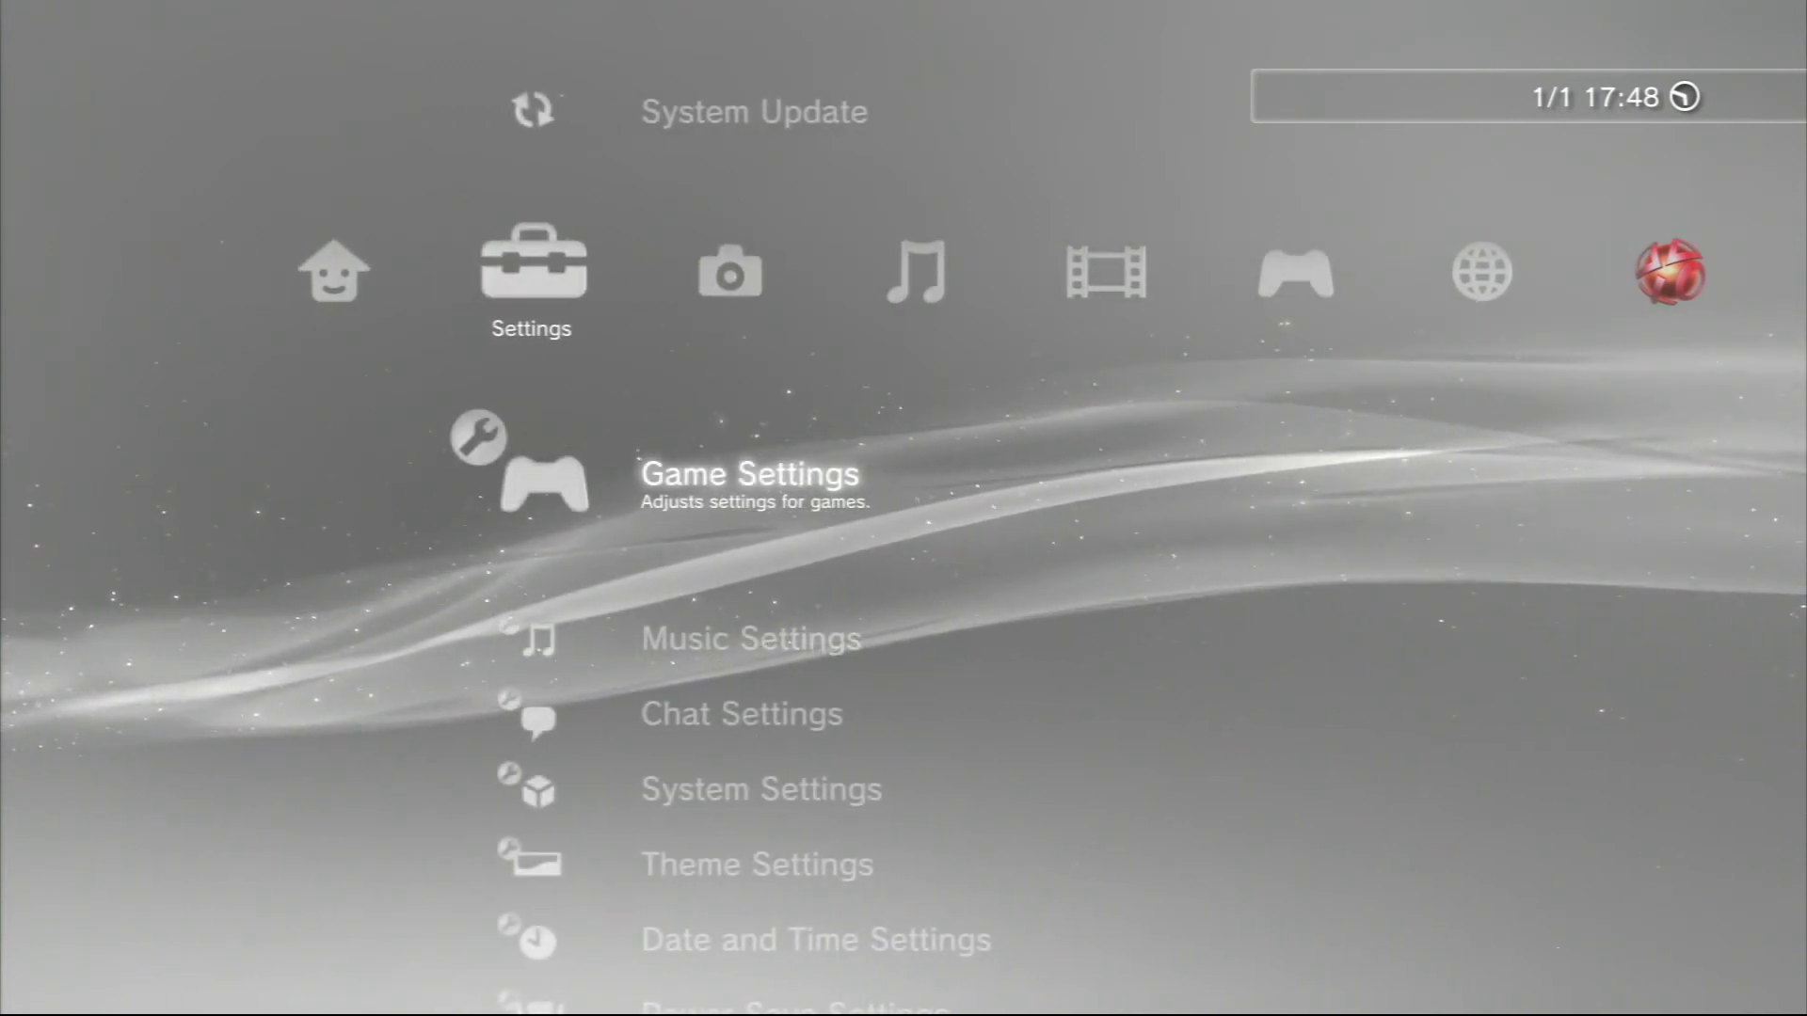
Step: Open Debug Settings and set WMA to On
{"action": "key", "text": "Up"}
{"action": "key", "text": "Down"}
{"action": "key", "text": "Down"}
{"action": "key", "text": "Down"}
{"action": "key", "text": "Down"}
{"action": "key", "text": "Down"}
{"action": "key", "text": "Down"}
{"action": "key", "text": "Down"}
{"action": "key", "text": "Down"}
{"action": "key", "text": "Down"}
{"action": "key", "text": "Down"}
{"action": "key", "text": "Down"}
{"action": "key", "text": "Down"}
{"action": "key", "text": "Down"}
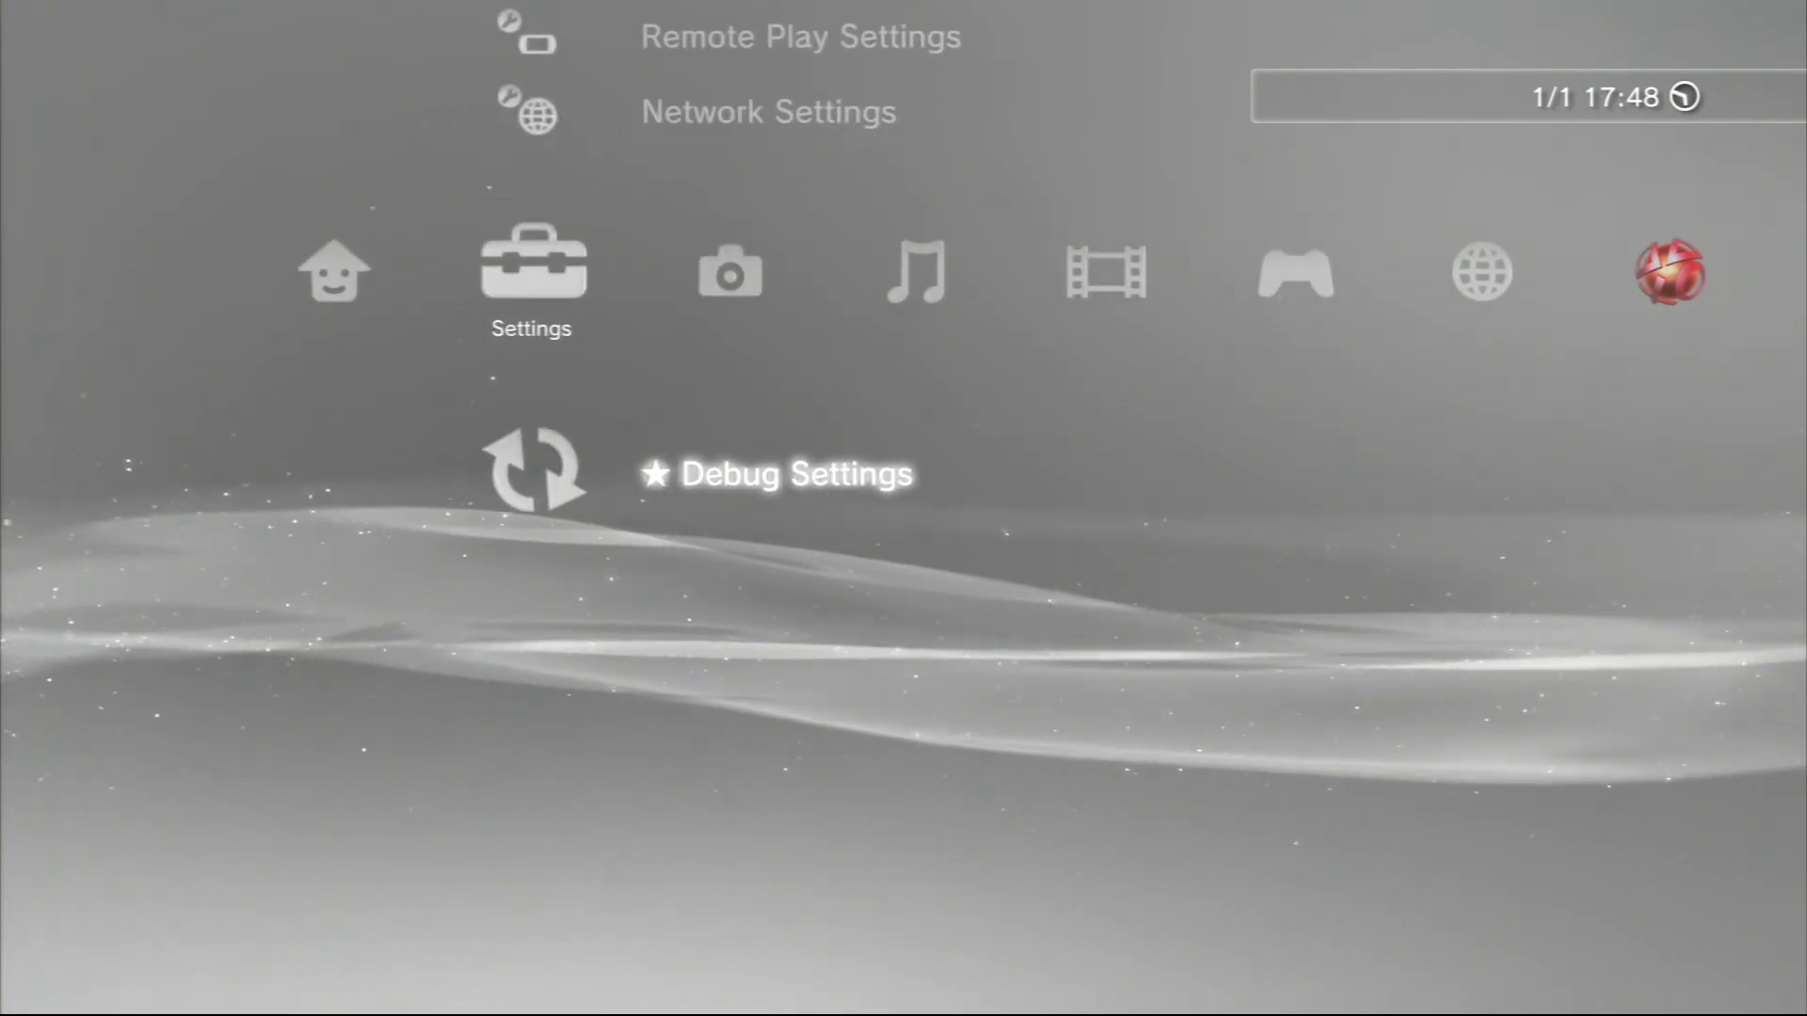
{"action": "key", "text": "Return"}
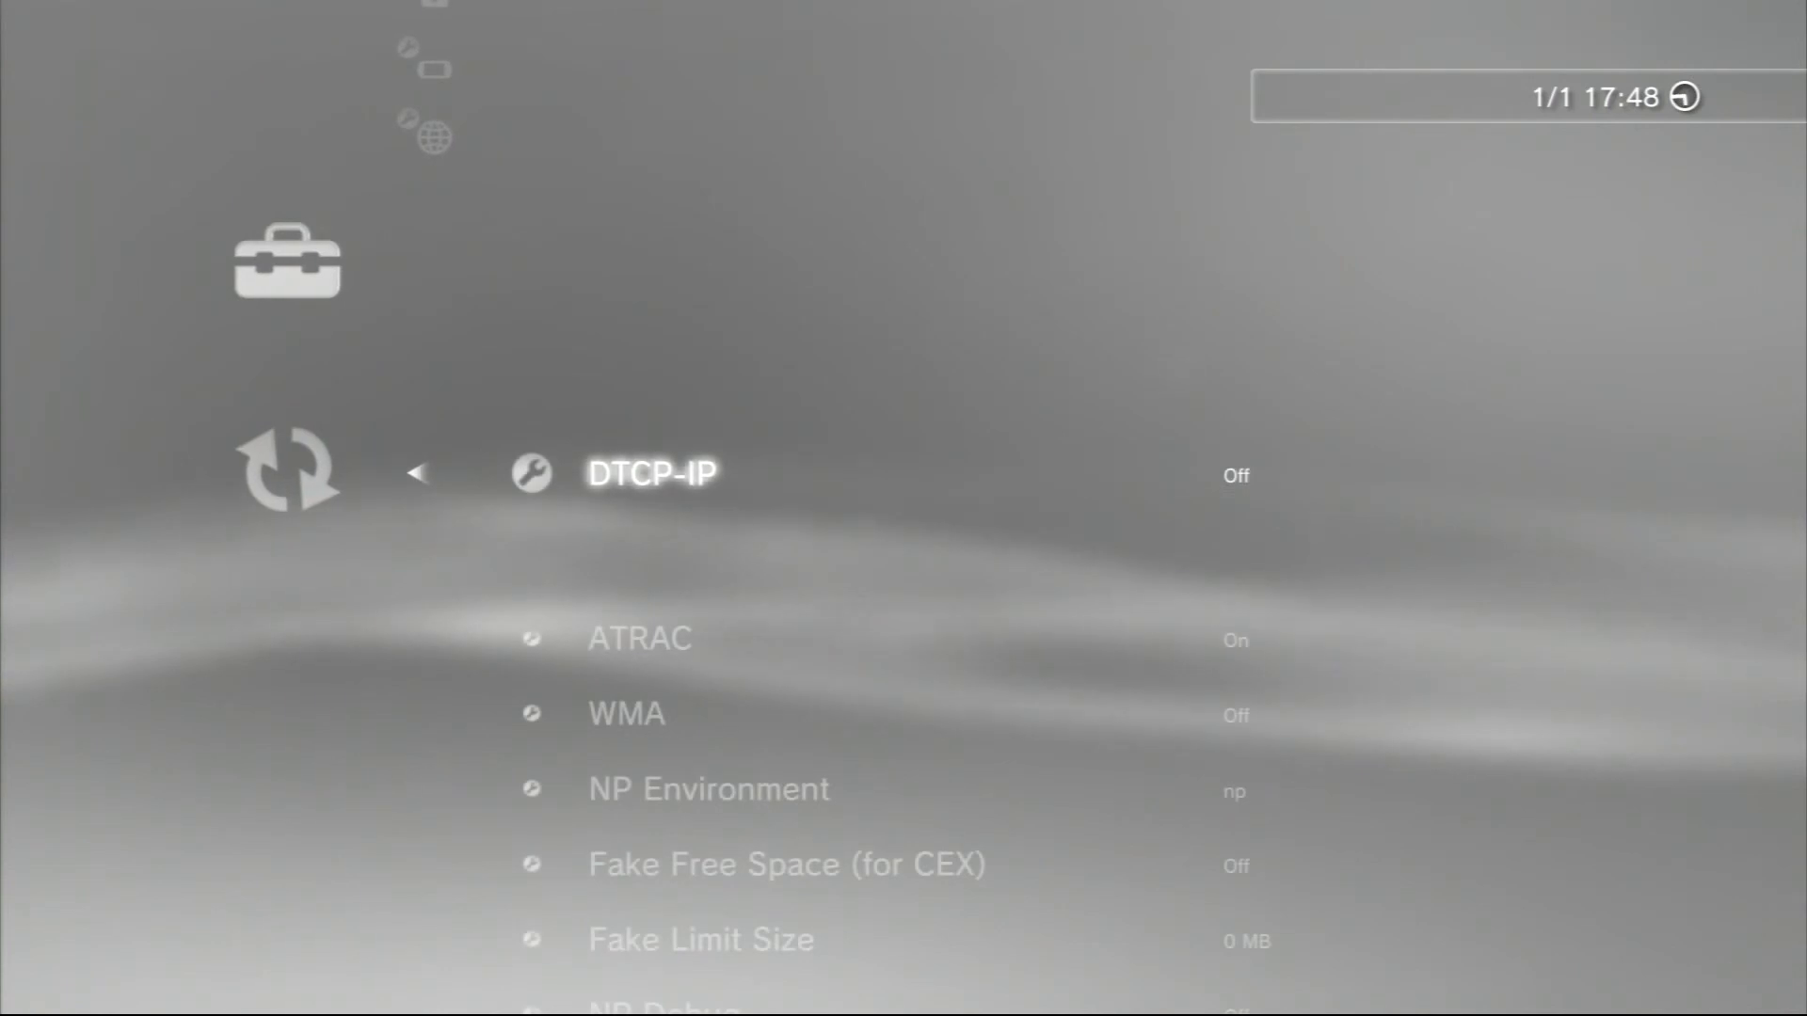
{"action": "key", "text": "Down"}
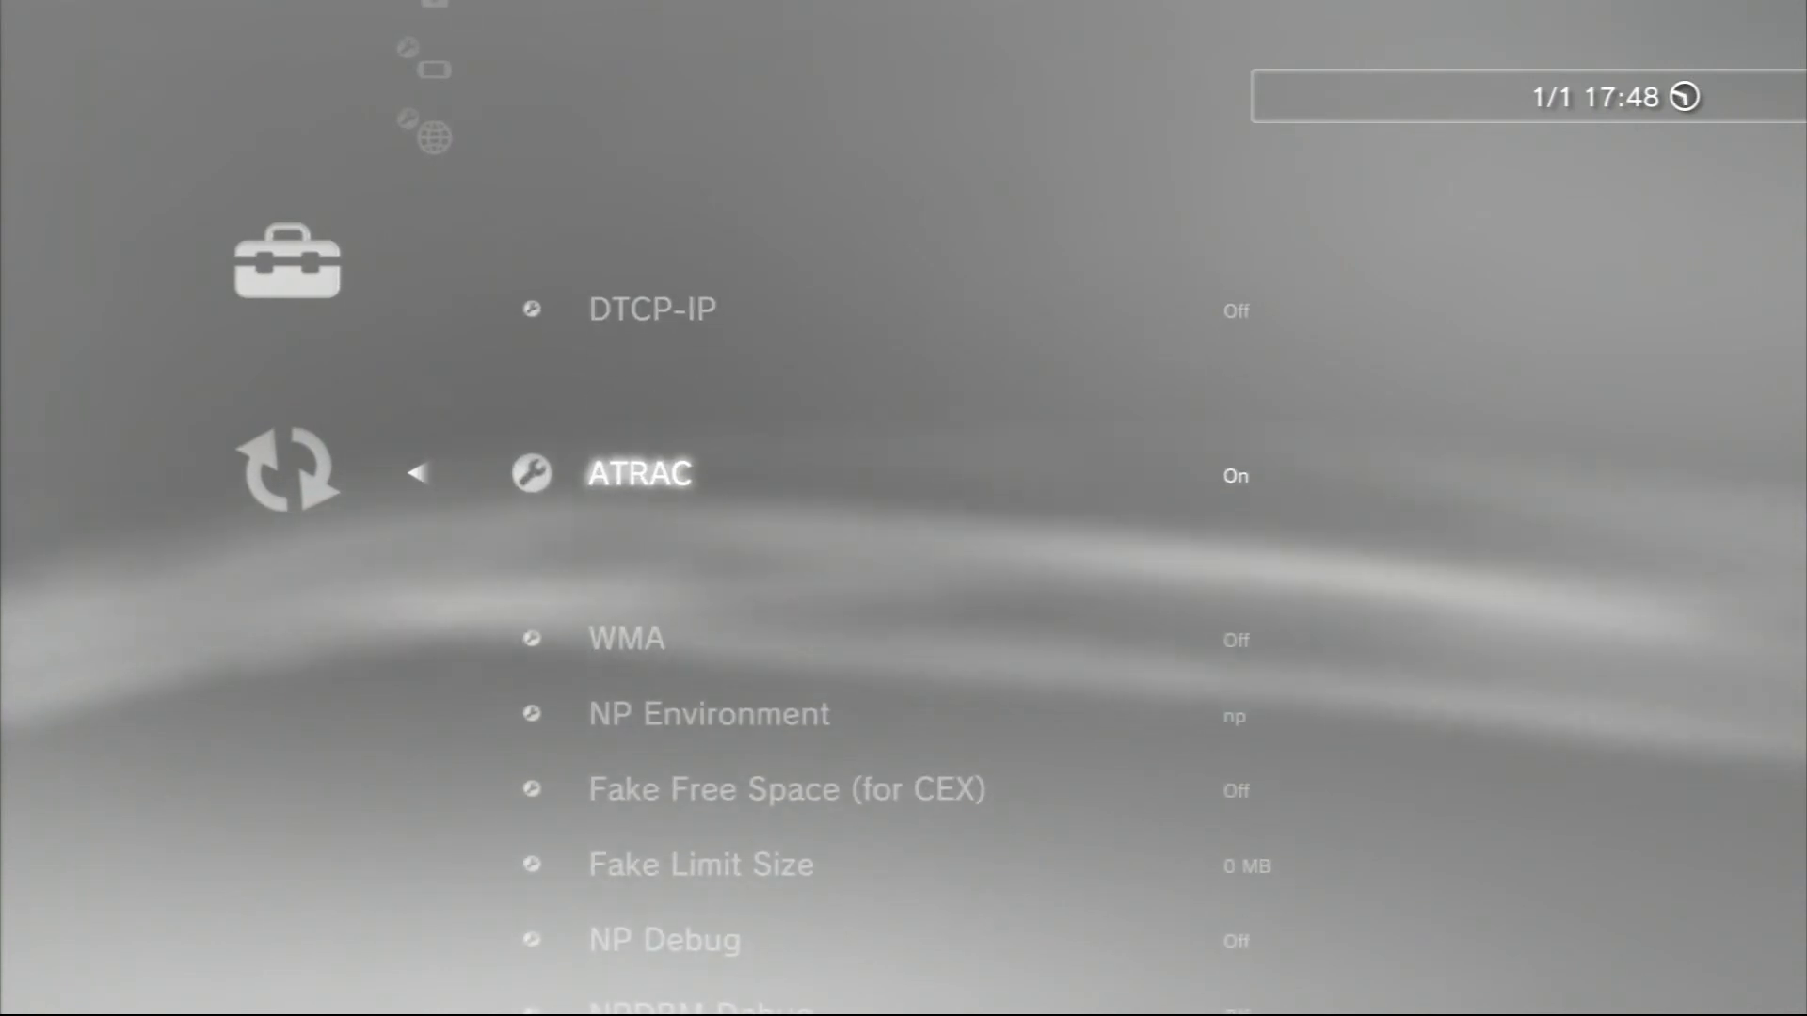
{"action": "key", "text": "Down"}
{"action": "key", "text": "Return"}
{"action": "key", "text": "Down"}
{"action": "key", "text": "Return"}
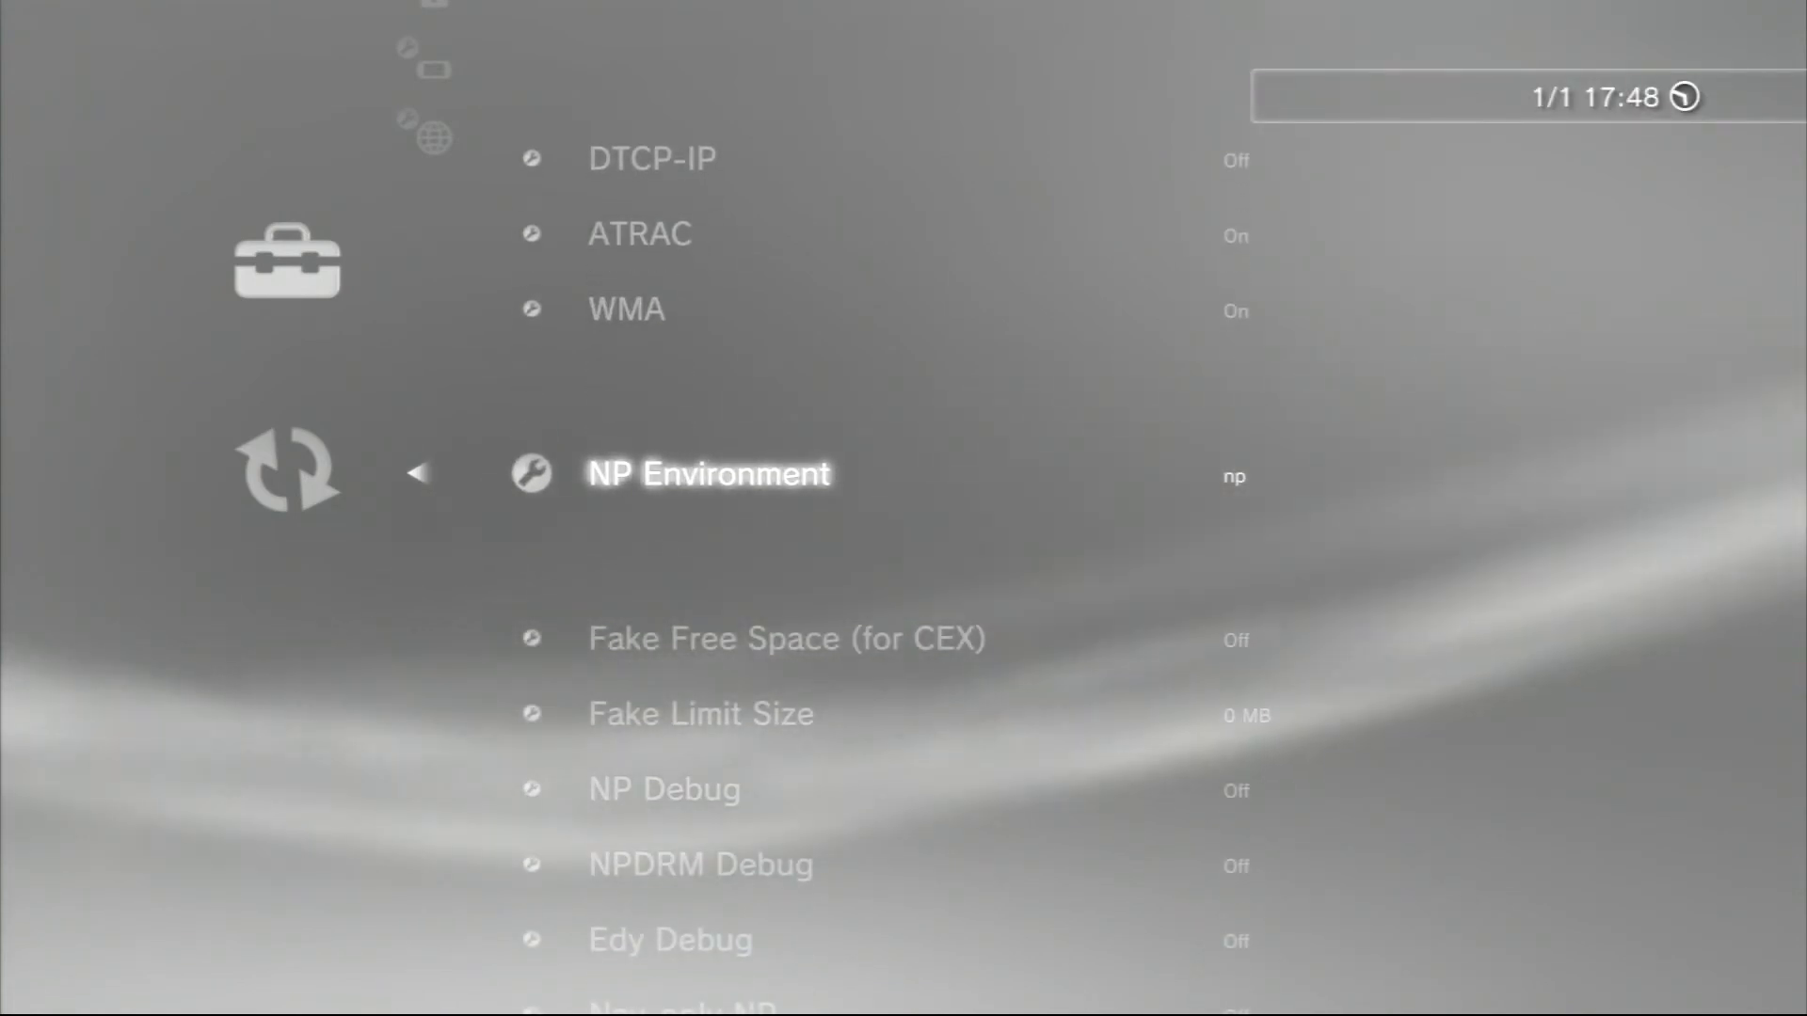
Step: Keep NP Environment at np and scroll the options down to Cdda Server
{"action": "key", "text": "Return"}
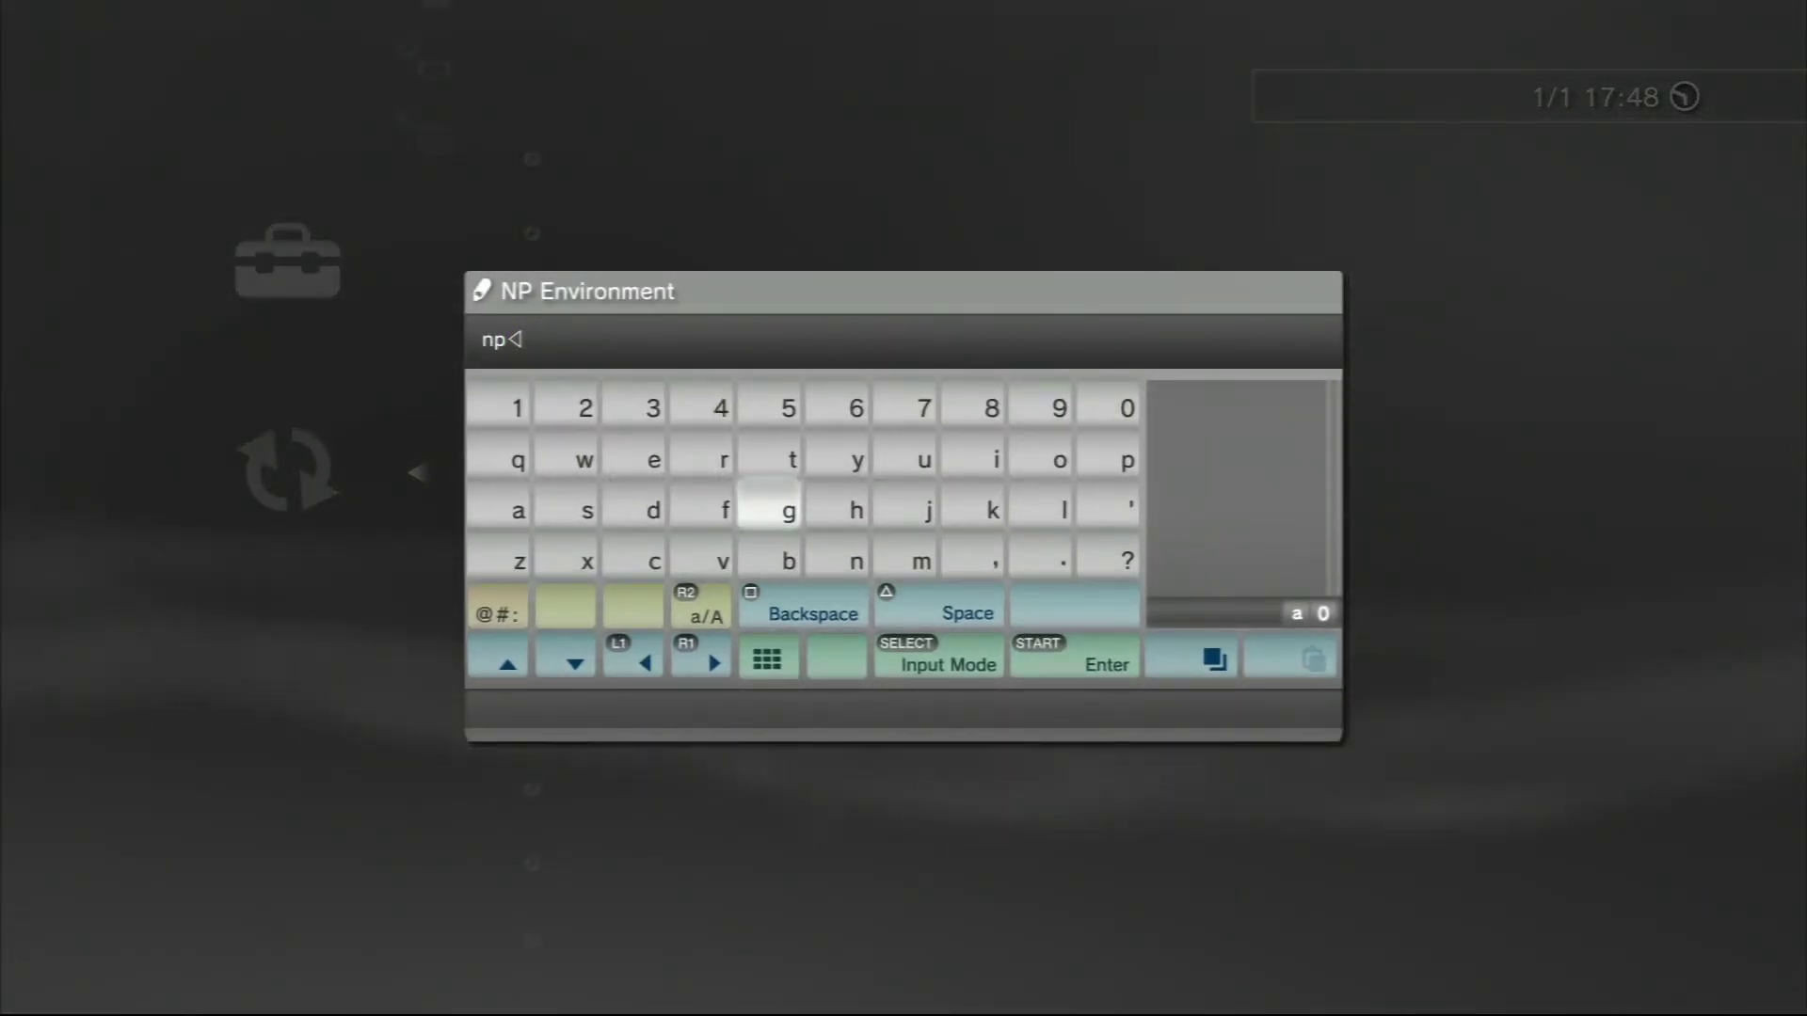
{"action": "key", "text": "Return"}
{"action": "key", "text": "Down"}
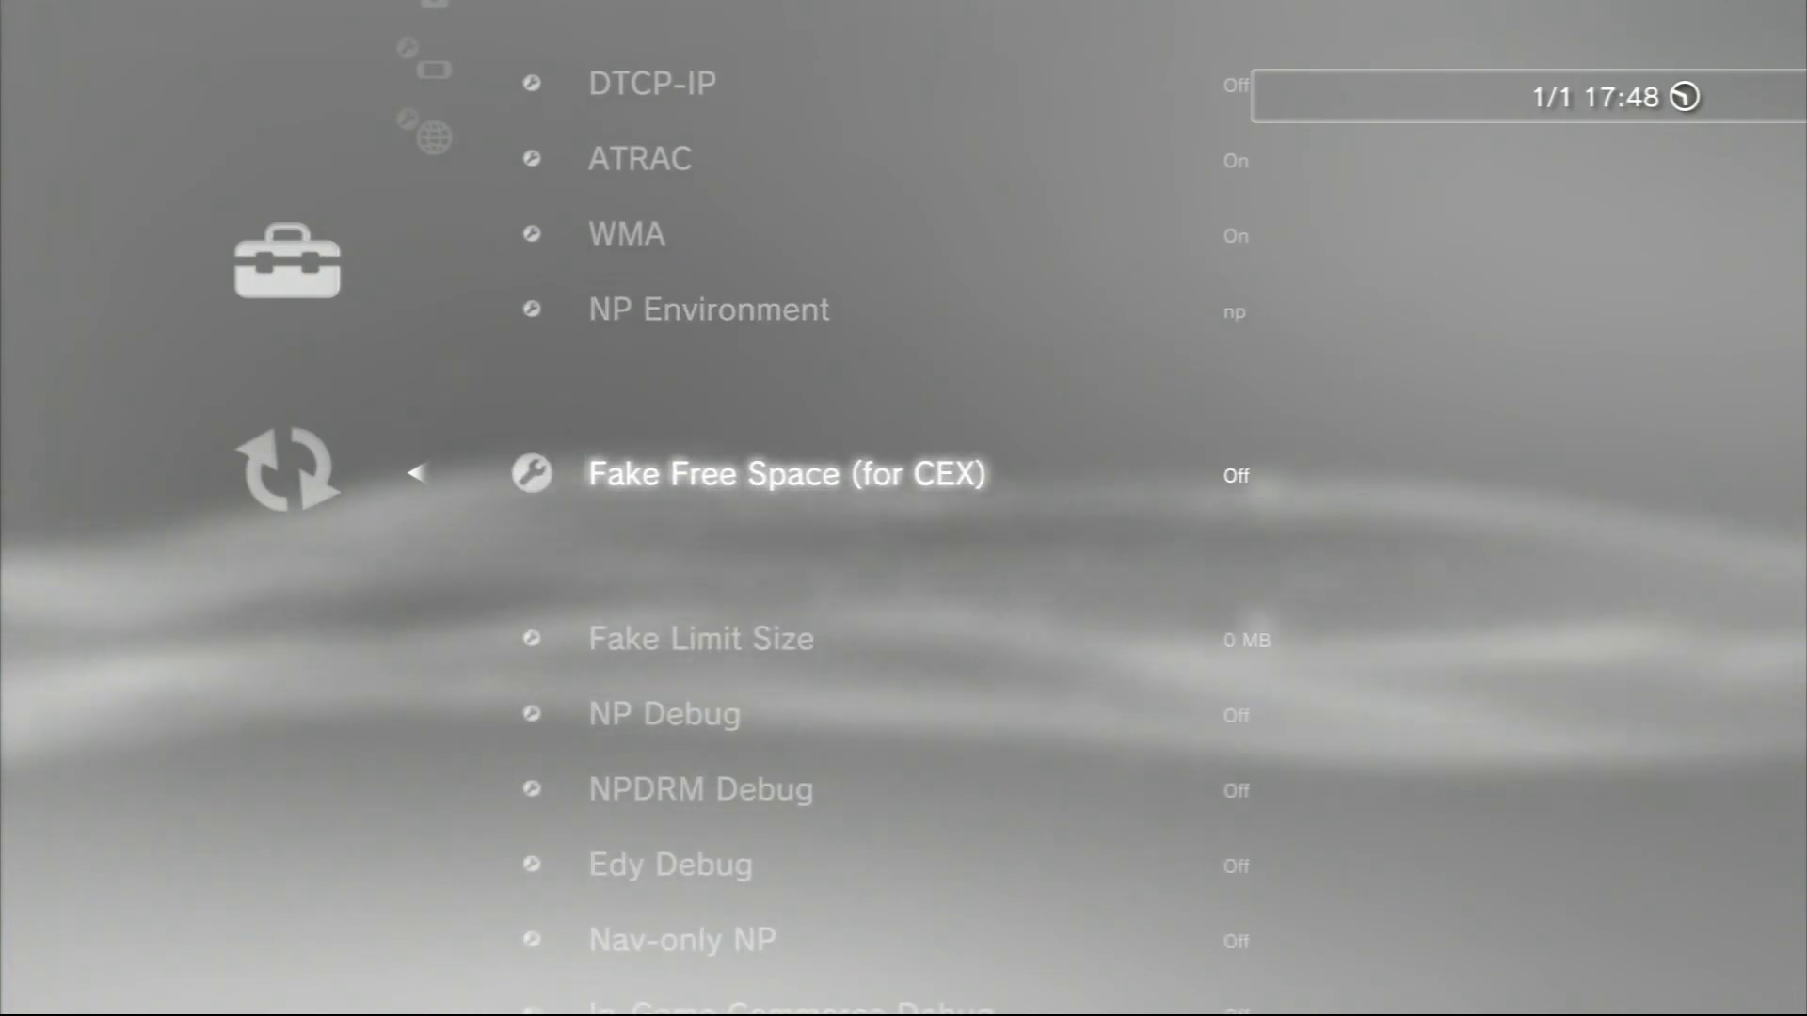
{"action": "key", "text": "Down"}
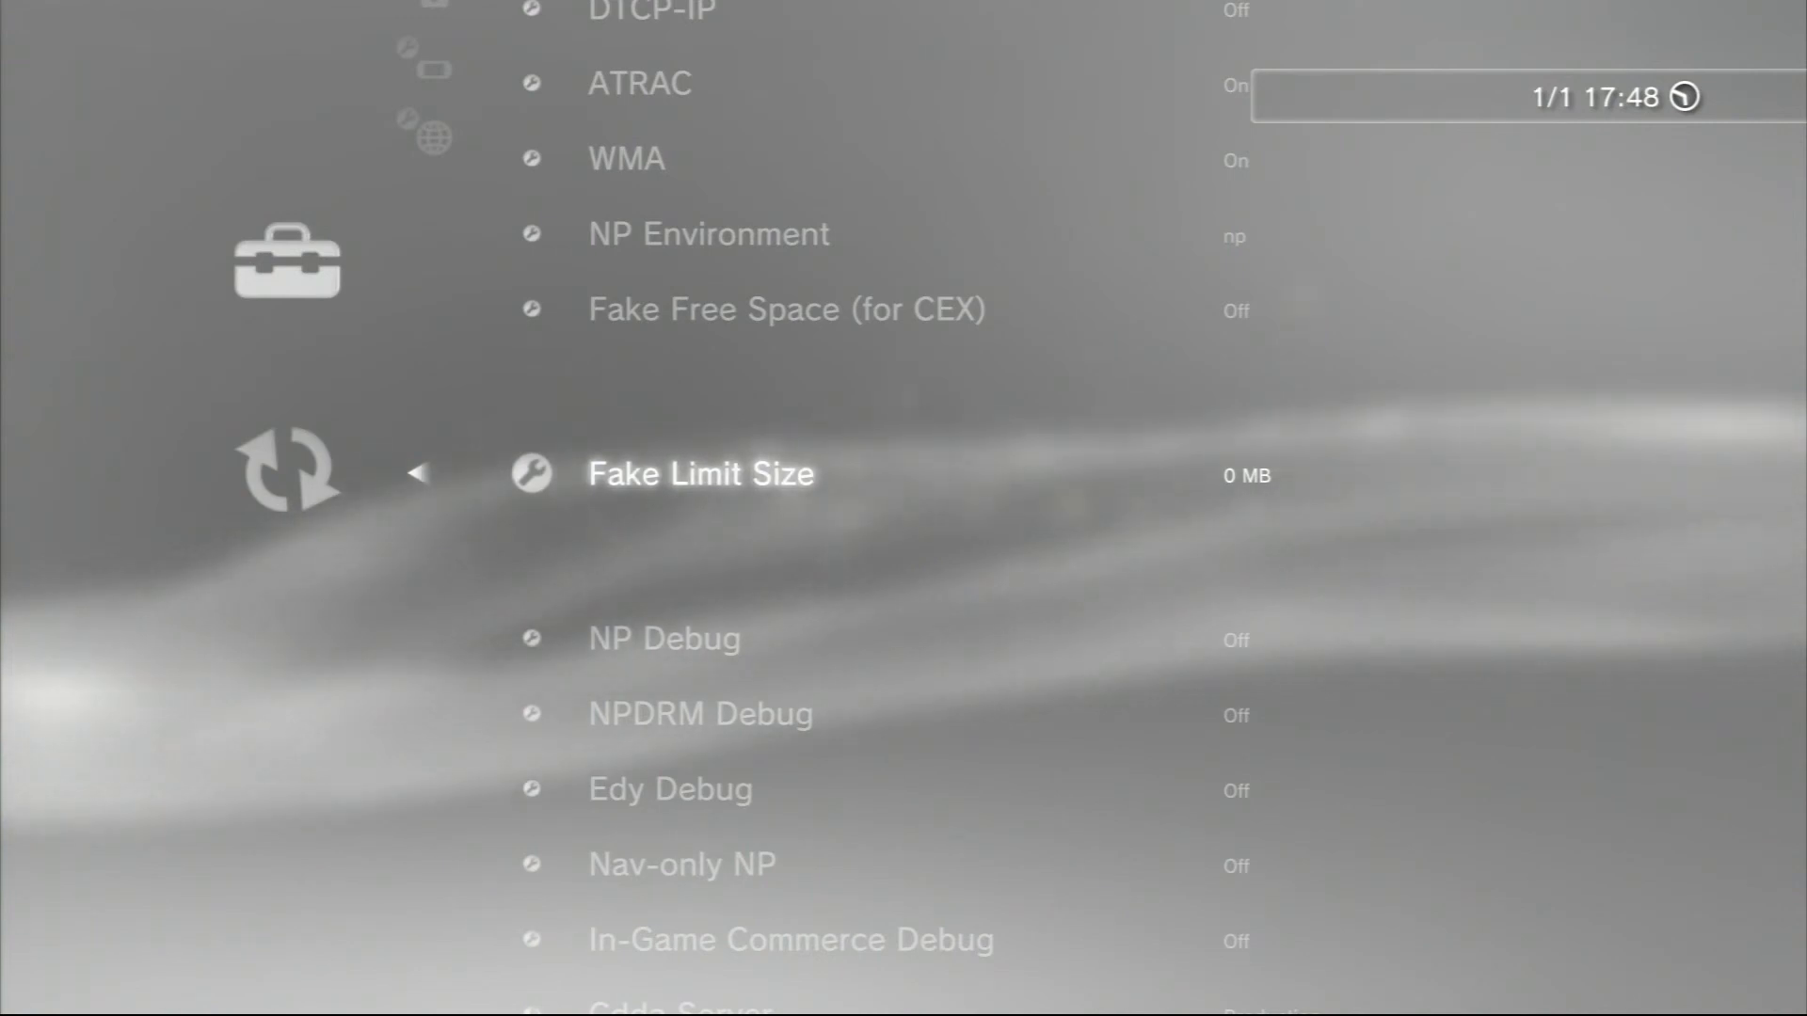
{"action": "key", "text": "Down"}
{"action": "key", "text": "Down"}
{"action": "key", "text": "Down"}
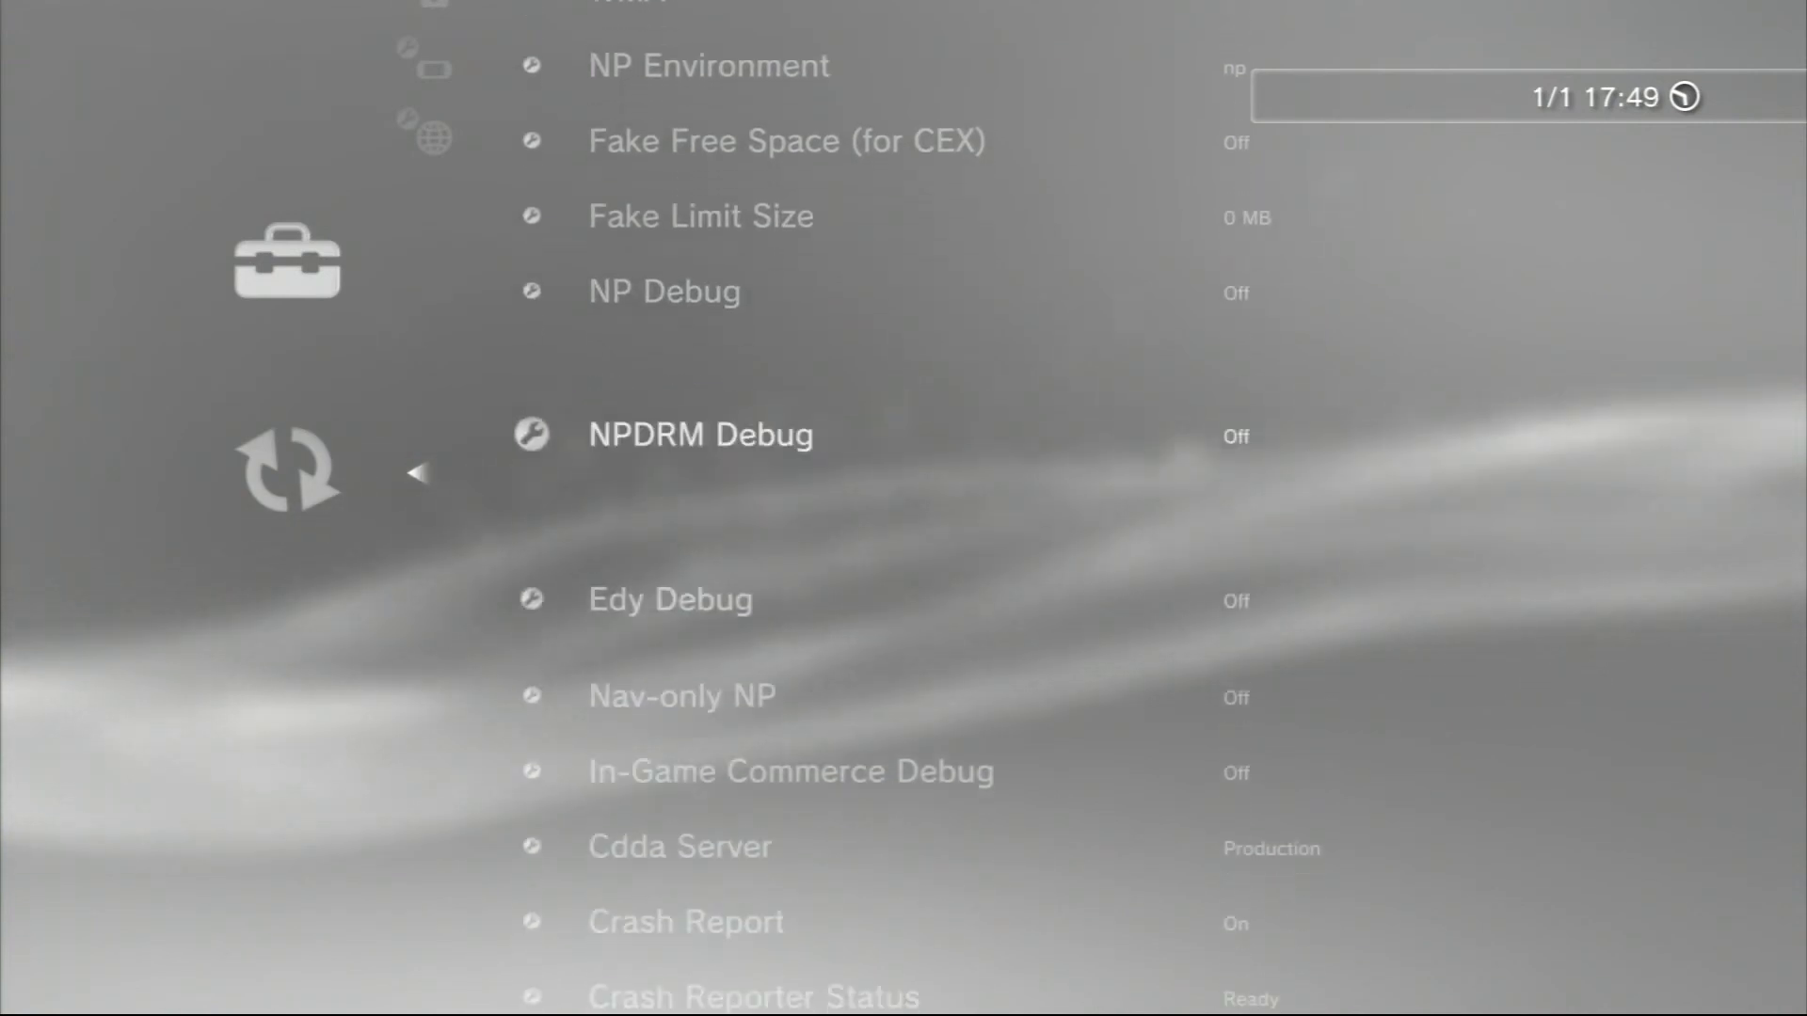
{"action": "key", "text": "Down"}
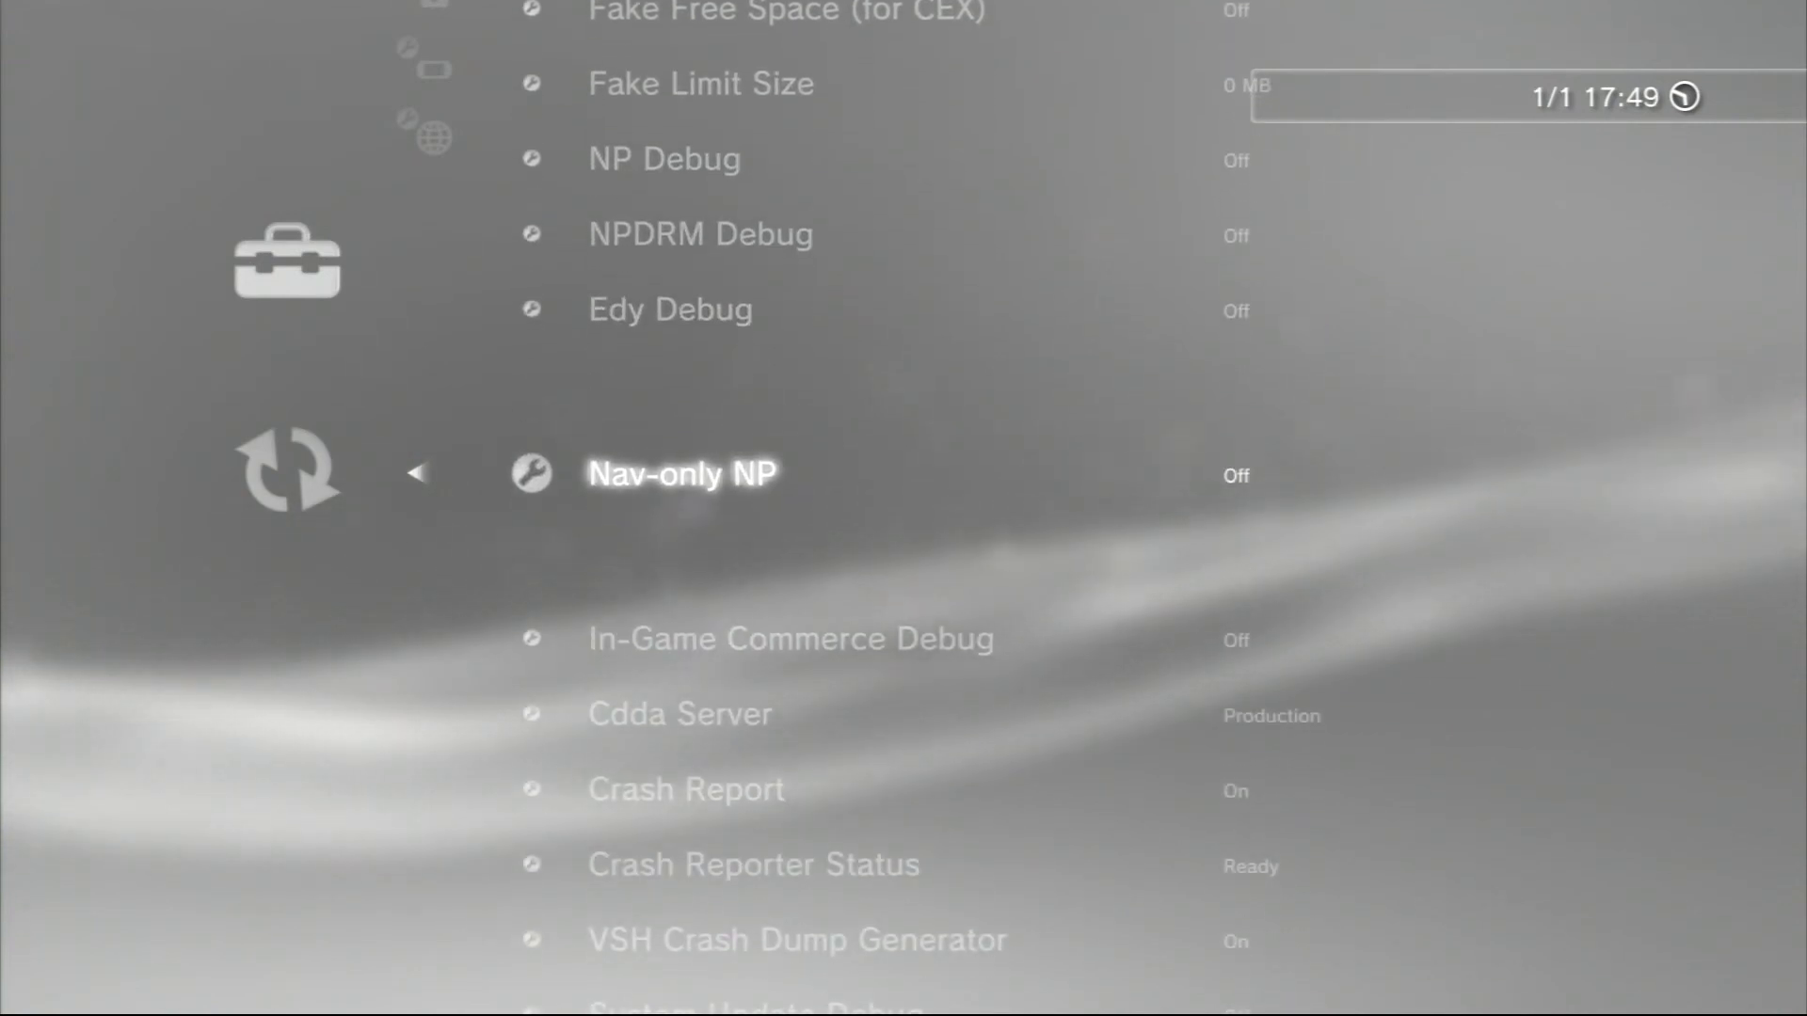
{"action": "key", "text": "Down"}
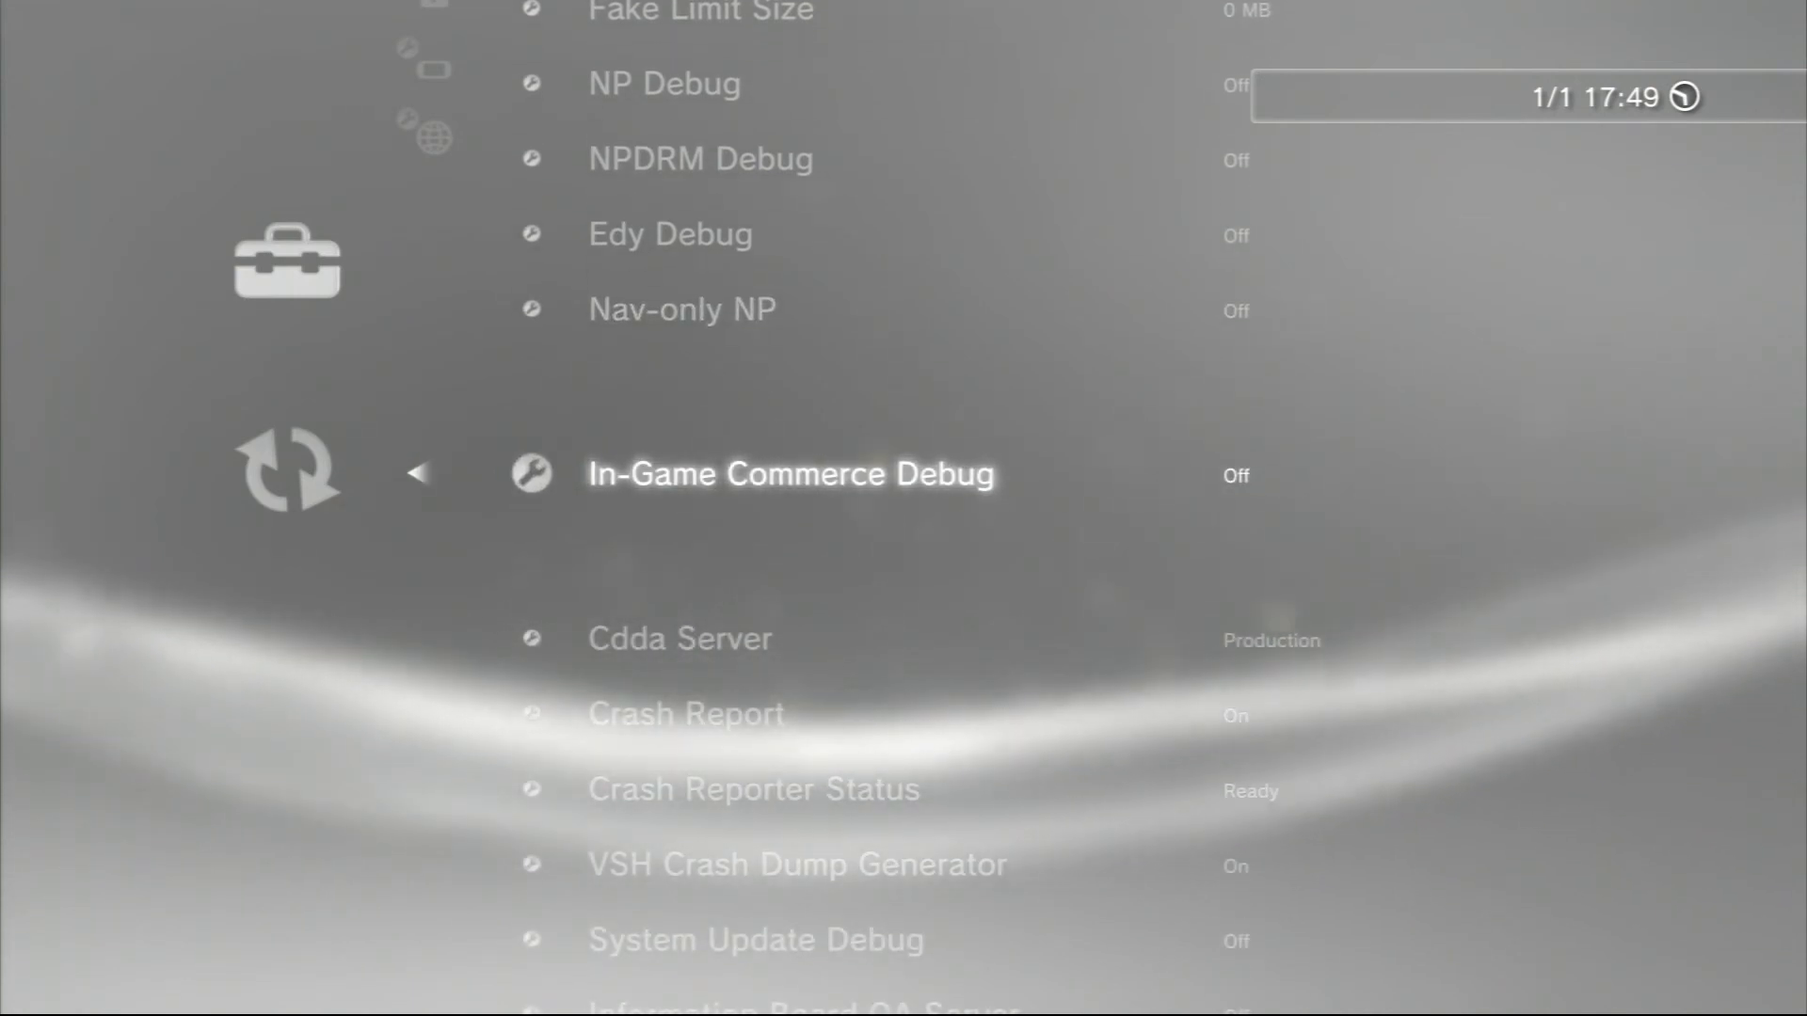
{"action": "key", "text": "Down"}
Step: Leave Debug Settings, cross the categories to Users and bring up Turn Off System
{"action": "key", "text": "Escape"}
{"action": "key", "text": "Up"}
{"action": "key", "text": "Up"}
{"action": "key", "text": "Up"}
{"action": "key", "text": "Up"}
{"action": "key", "text": "Up"}
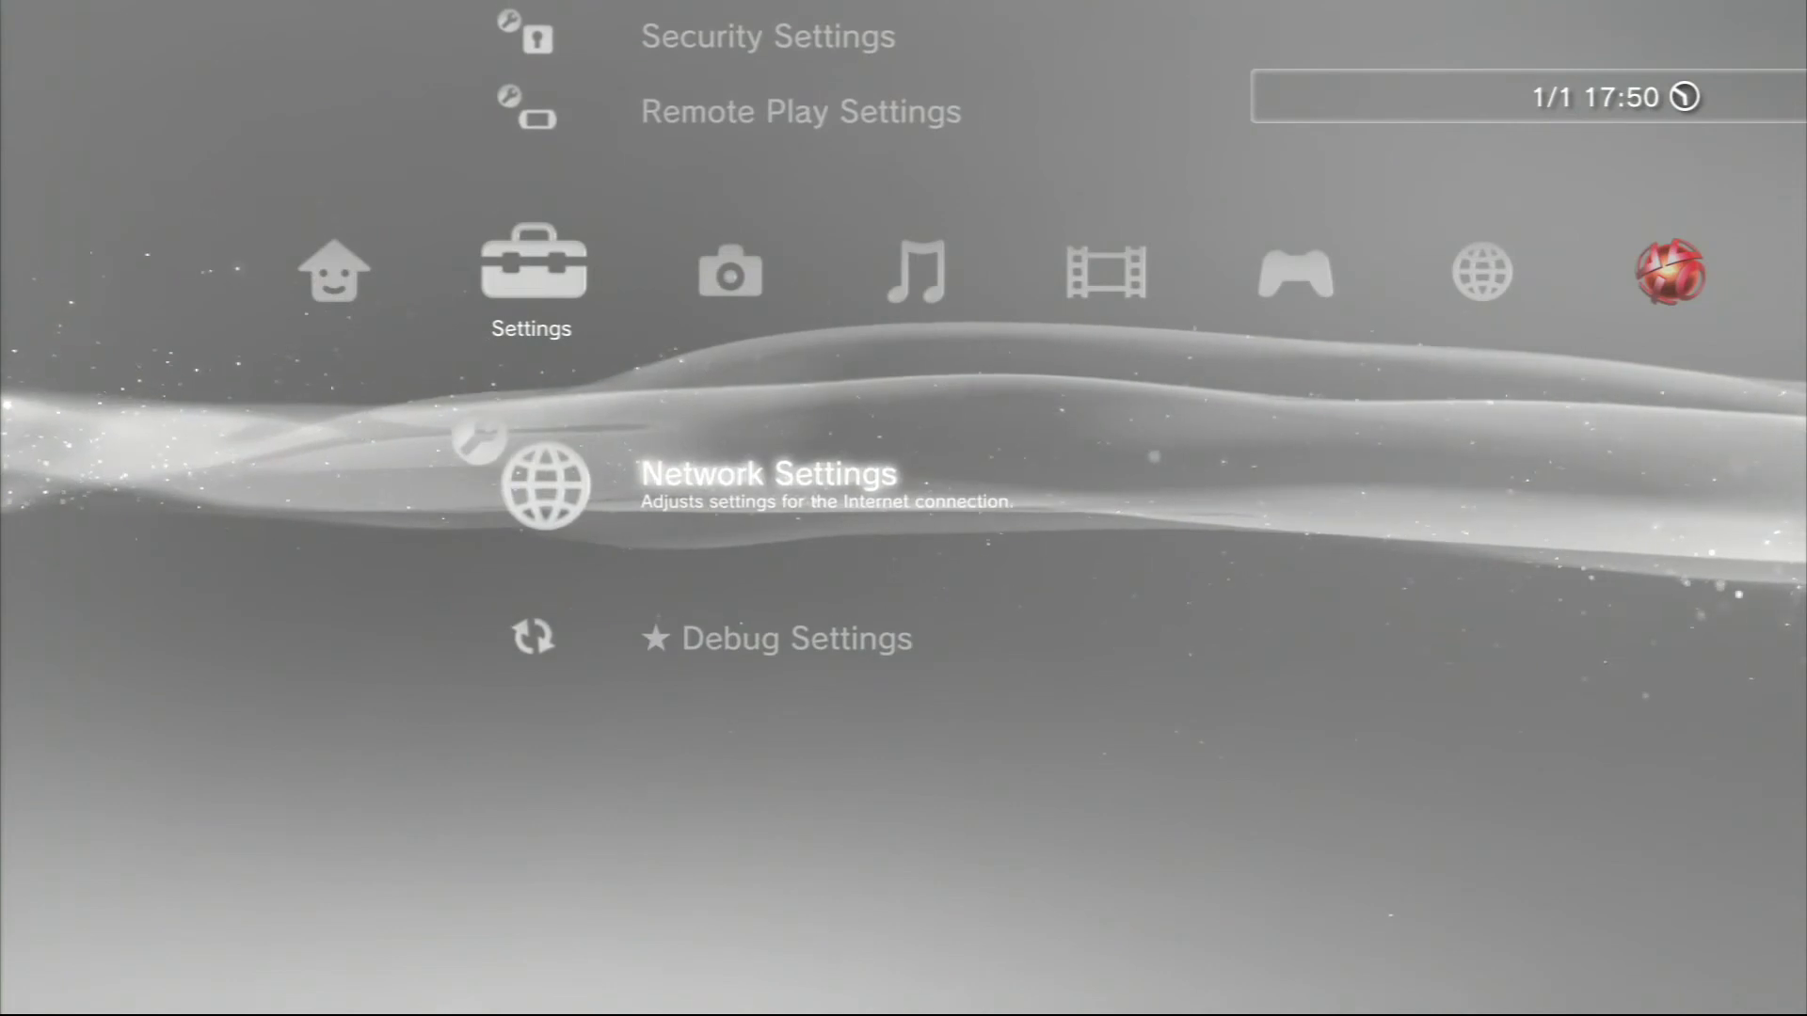
{"action": "key", "text": "Right"}
{"action": "key", "text": "Right"}
{"action": "key", "text": "Right"}
{"action": "key", "text": "Right"}
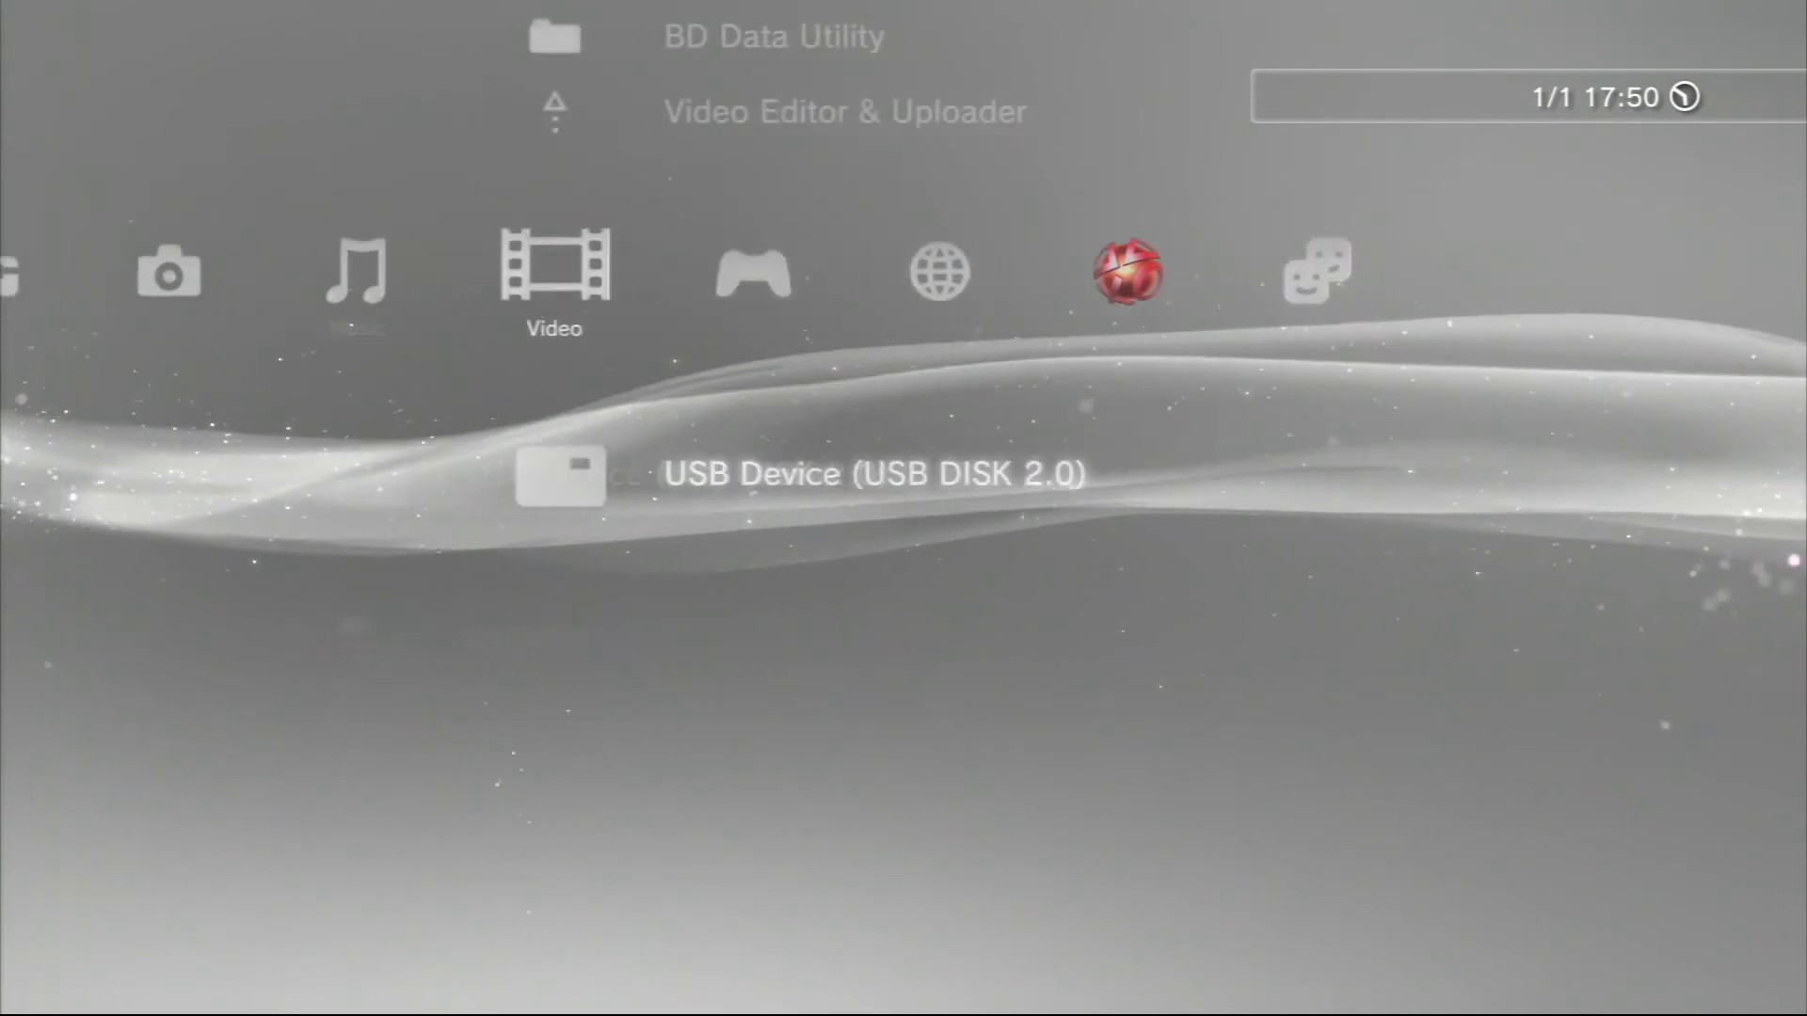
{"action": "key", "text": "Right"}
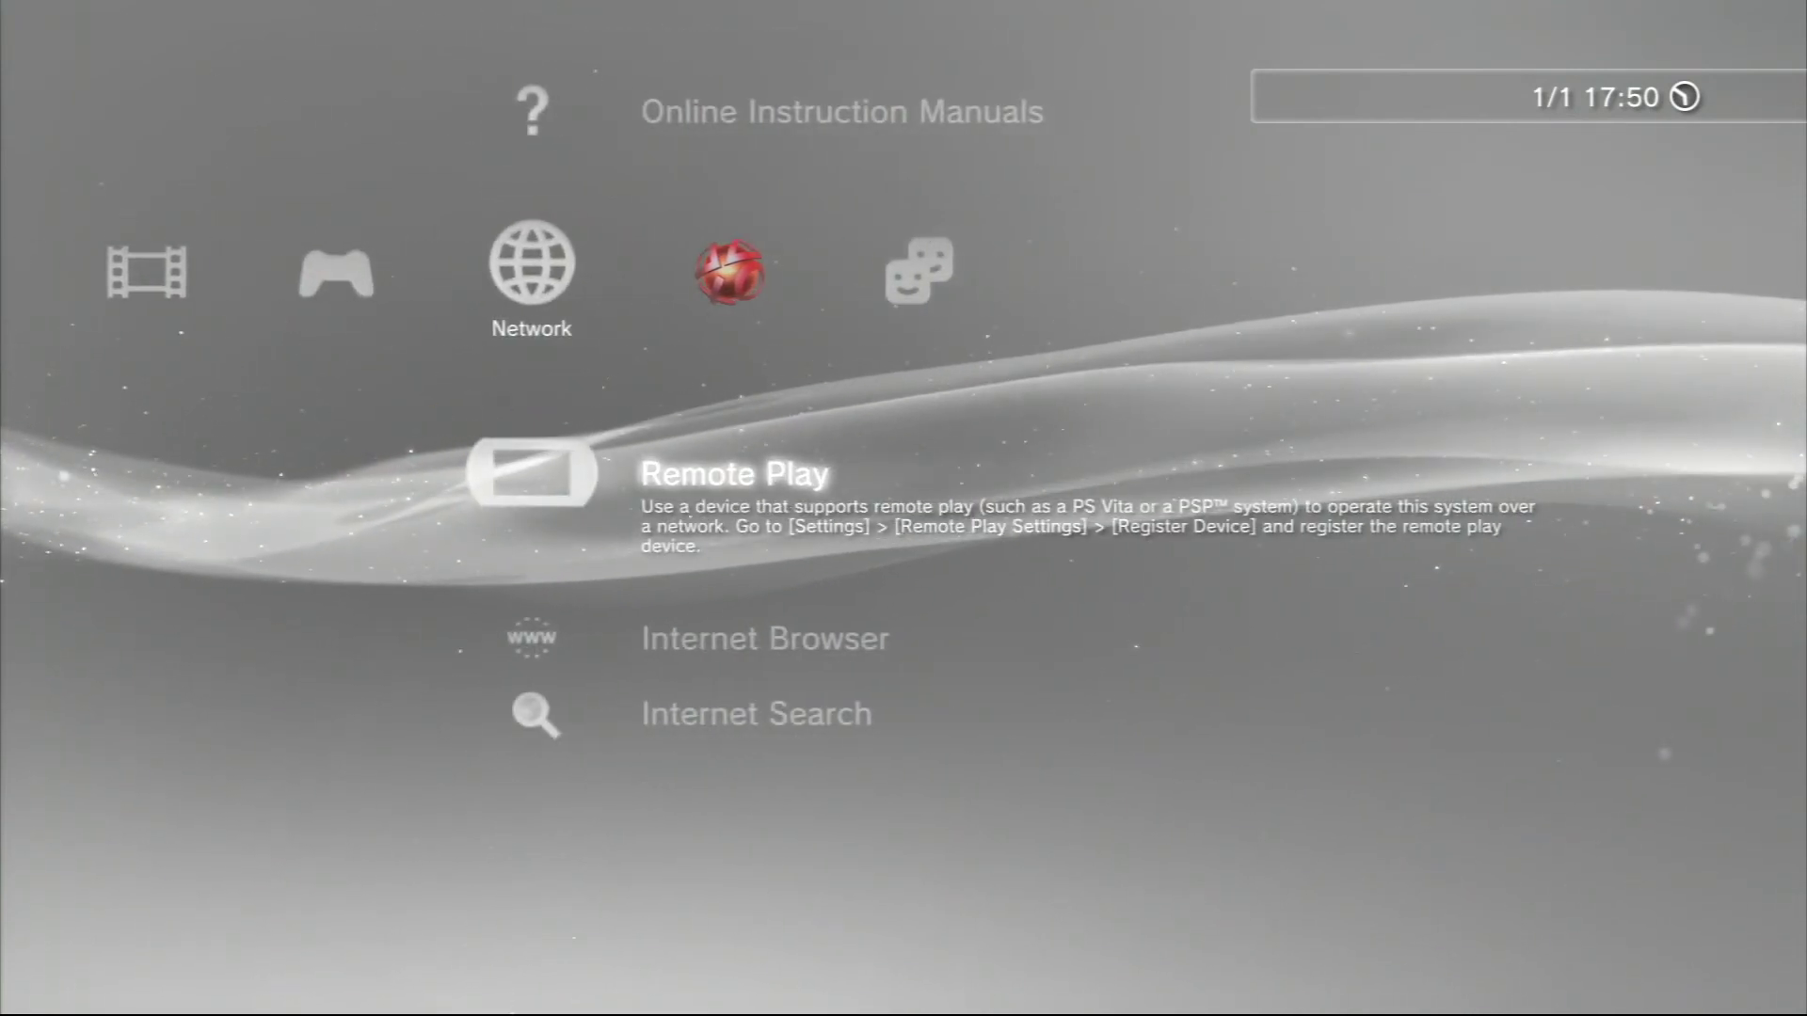
{"action": "key", "text": "Right"}
{"action": "key", "text": "Right"}
{"action": "key", "text": "Left"}
{"action": "key", "text": "Left"}
{"action": "key", "text": "Left"}
{"action": "key", "text": "Left"}
{"action": "key", "text": "Left"}
{"action": "key", "text": "Left"}
{"action": "key", "text": "Left"}
{"action": "key", "text": "Left"}
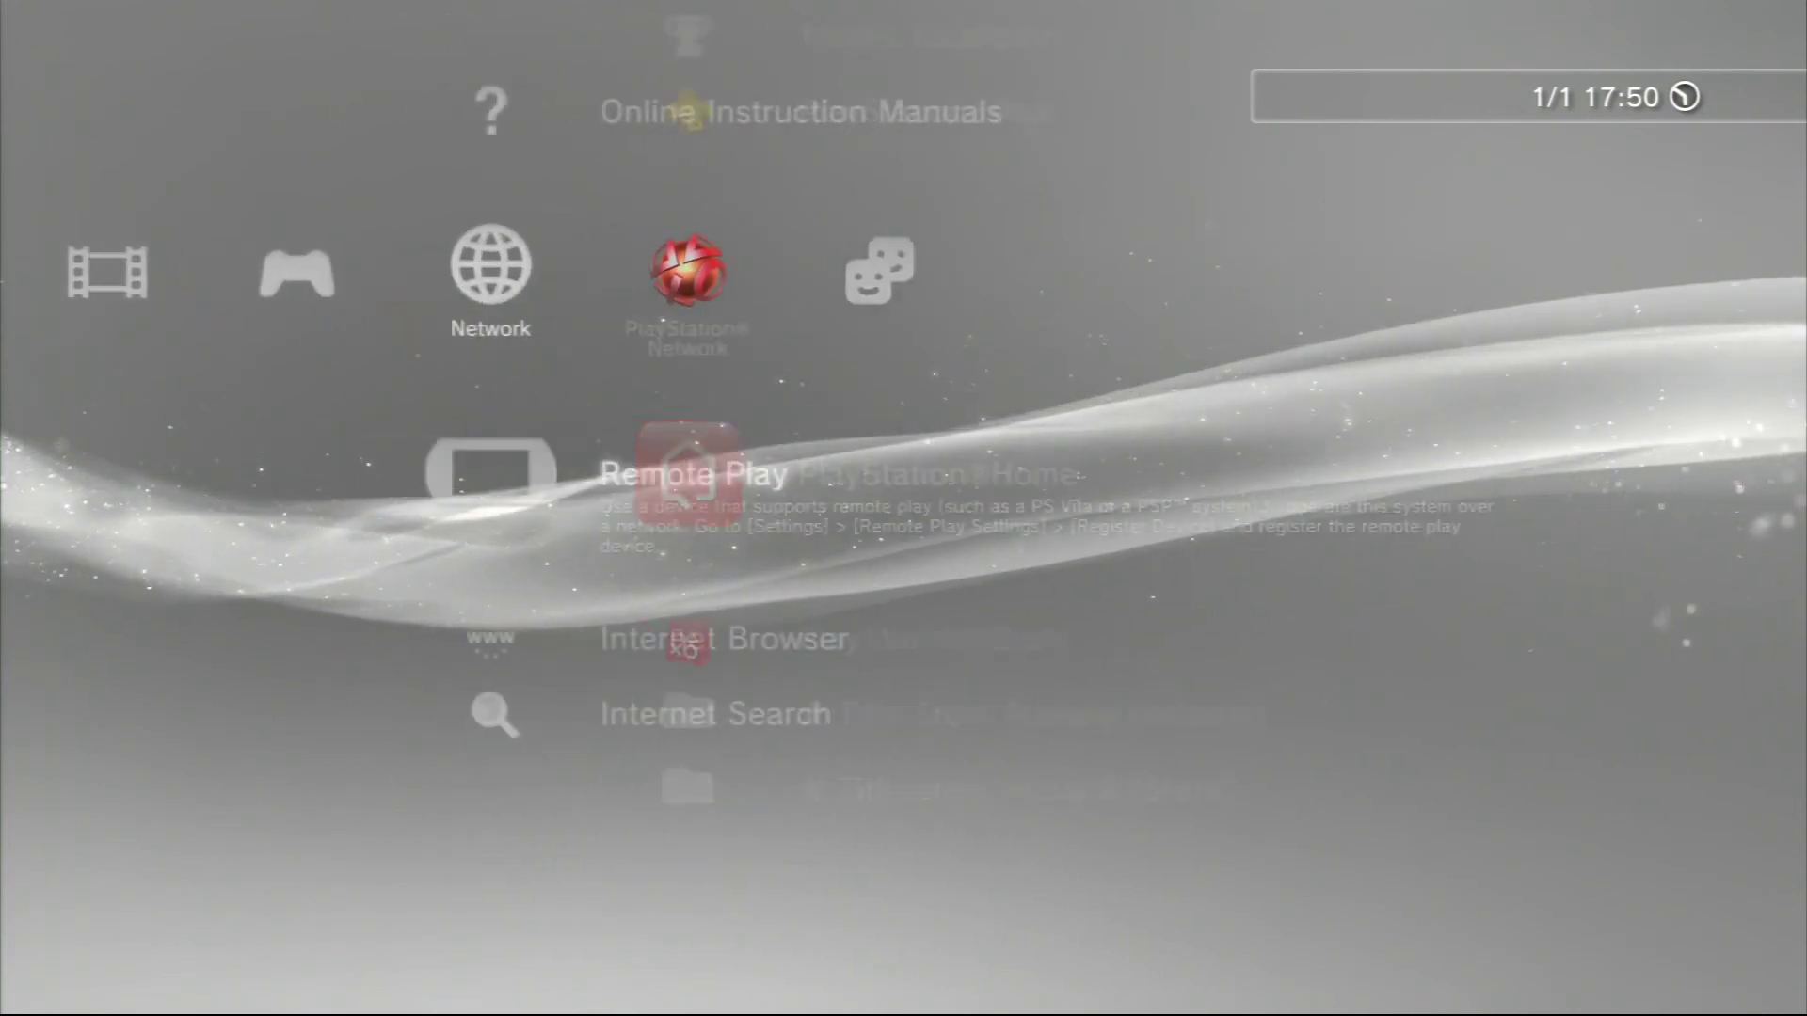
{"action": "key", "text": "Up"}
{"action": "key", "text": "Up"}
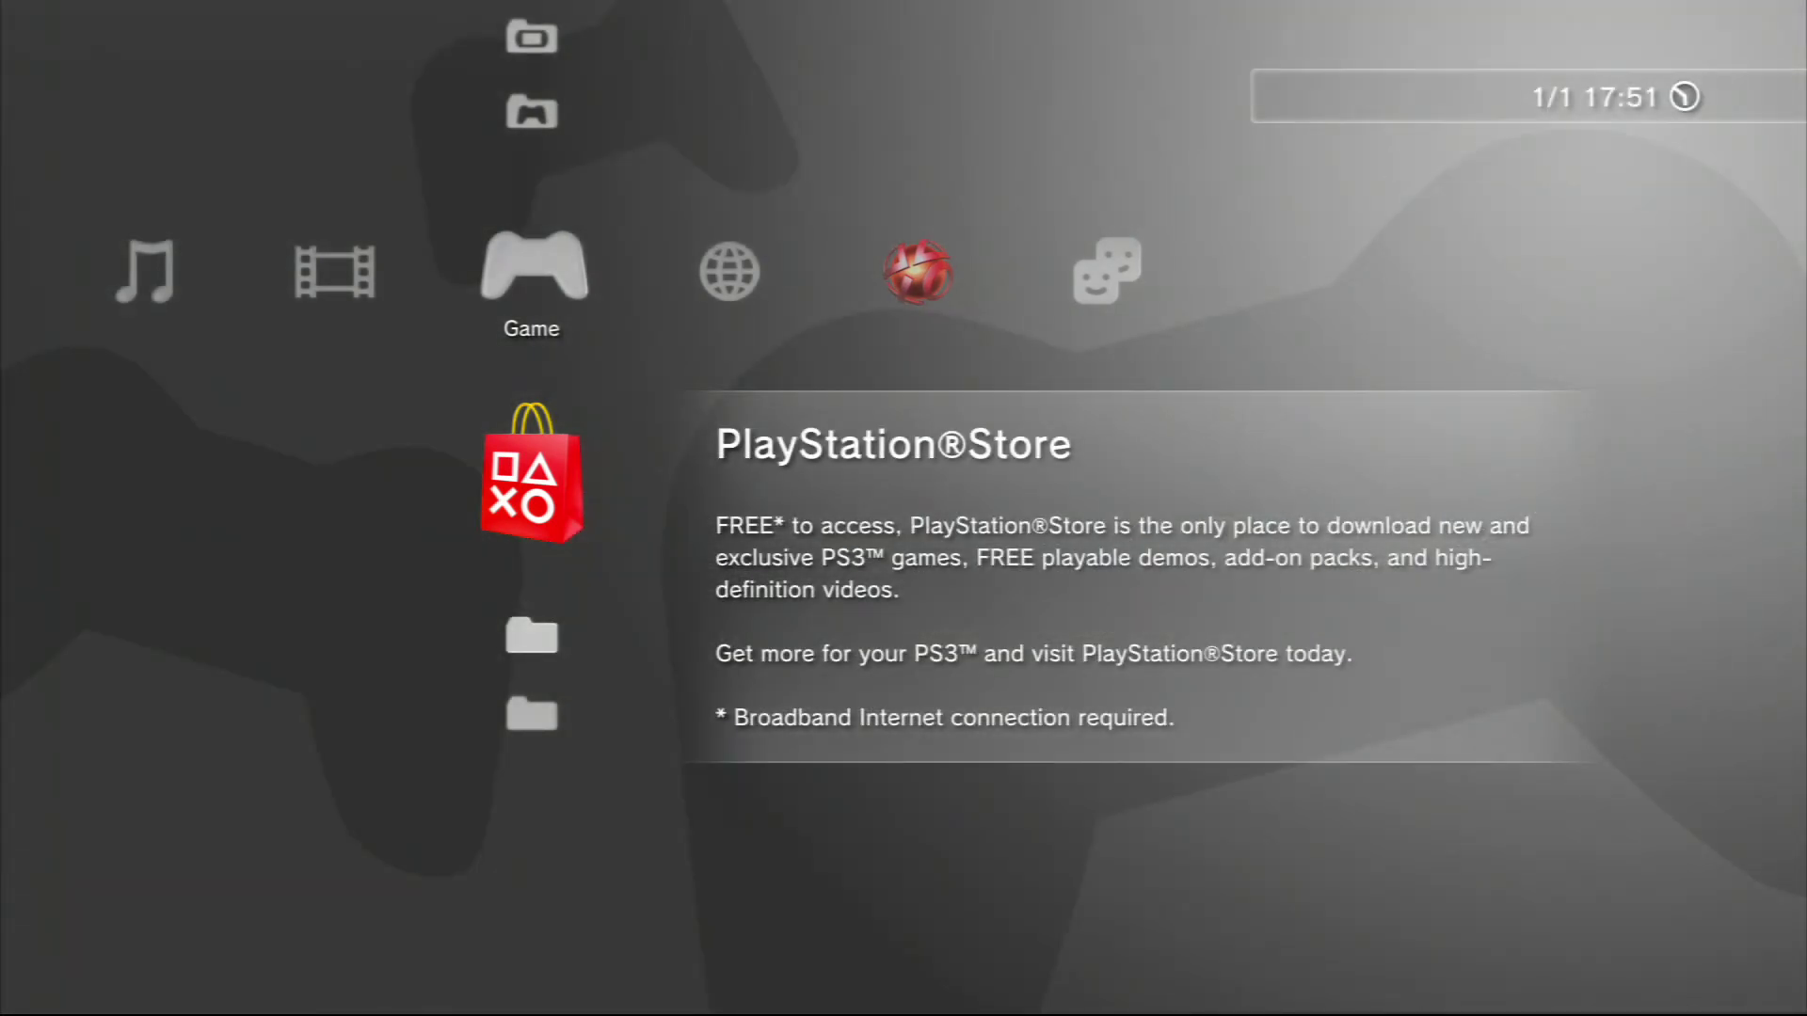
Step: Browse the Video, Music and Game categories, then highlight Power Save Settings in Settings
{"action": "key", "text": "Up"}
{"action": "key", "text": "Up"}
{"action": "key", "text": "Up"}
{"action": "key", "text": "Up"}
{"action": "key", "text": "Up"}
{"action": "key", "text": "Left"}
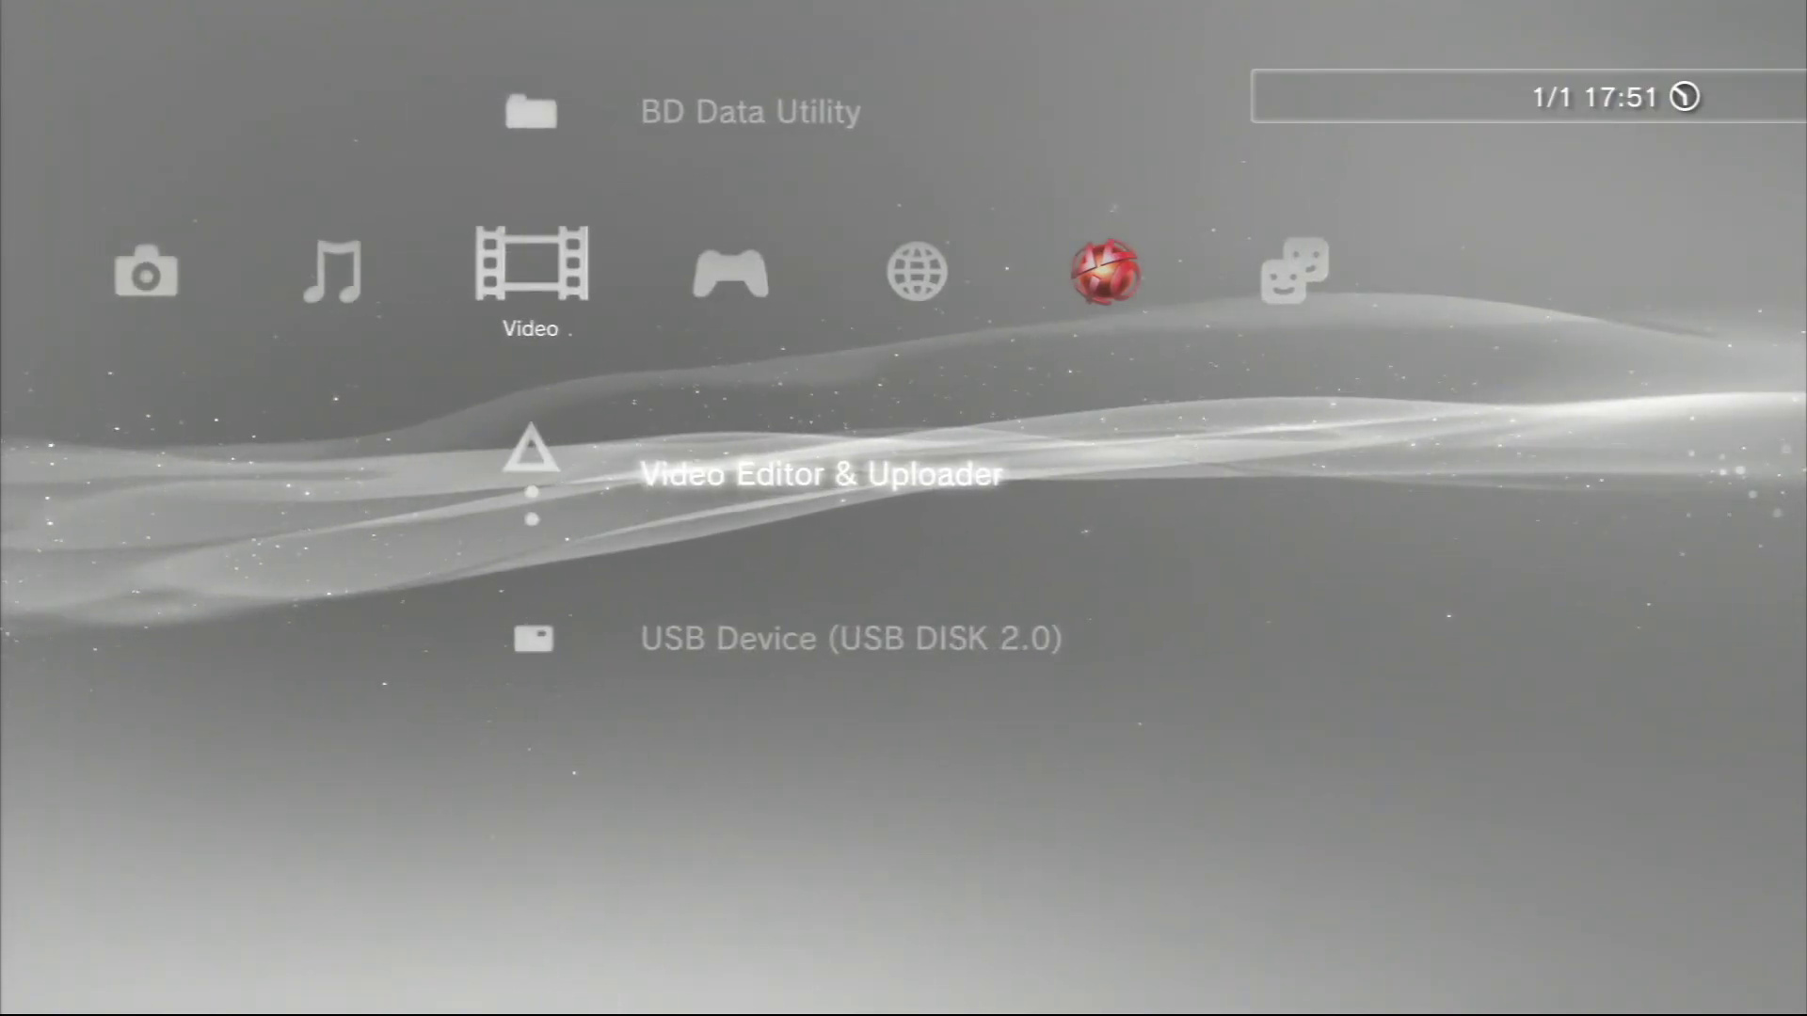
{"action": "key", "text": "Left"}
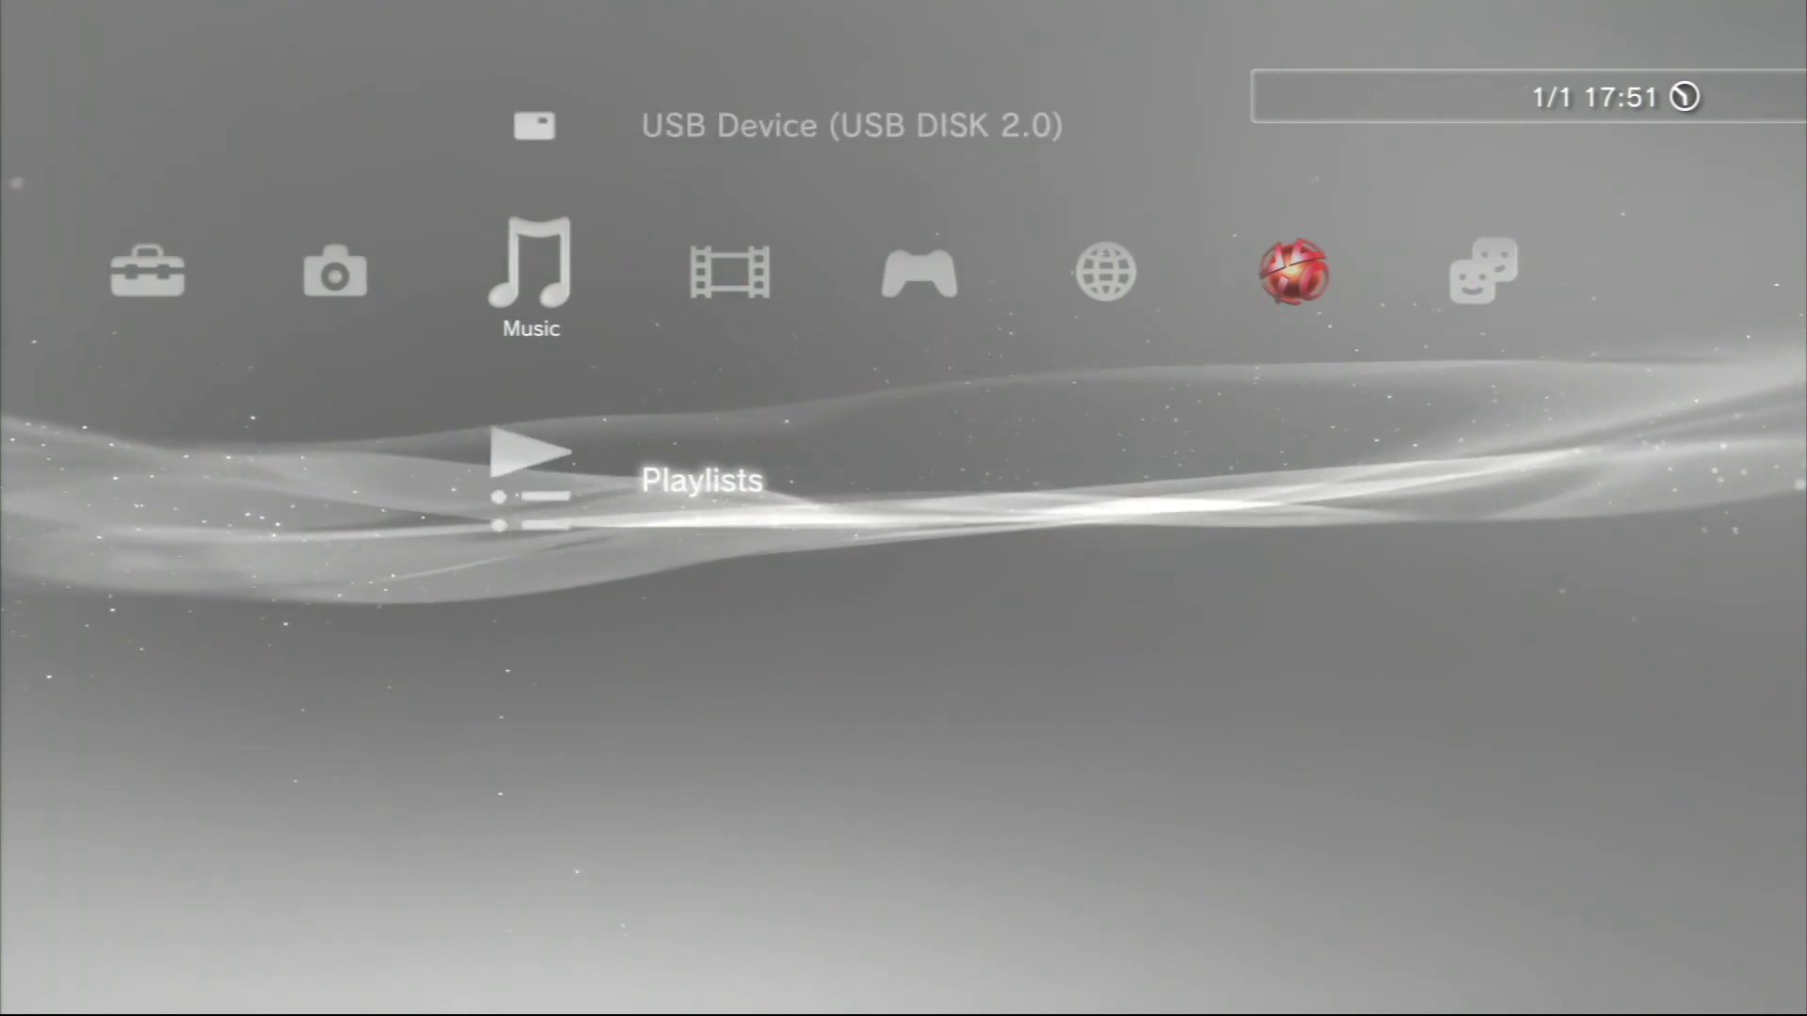
{"action": "key", "text": "Left"}
{"action": "key", "text": "Right"}
{"action": "key", "text": "Right"}
{"action": "key", "text": "Right"}
{"action": "key", "text": "Down"}
{"action": "key", "text": "Down"}
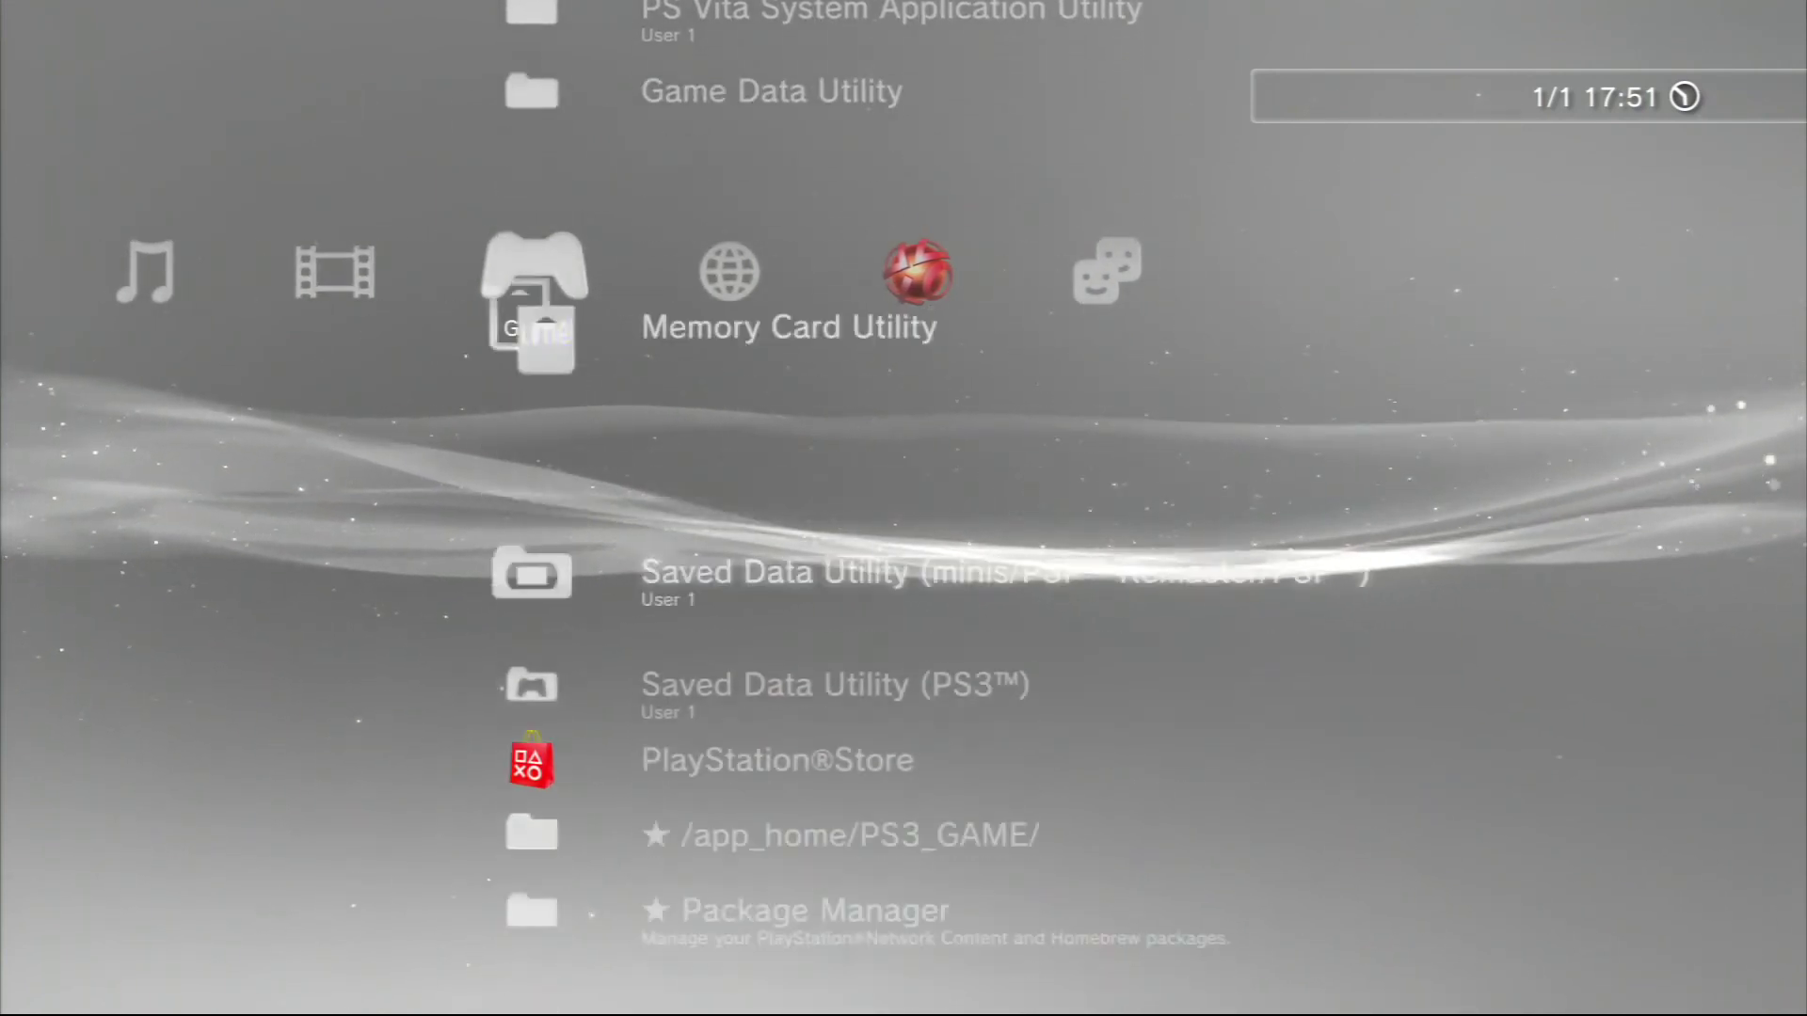
{"action": "key", "text": "Left"}
{"action": "key", "text": "Left"}
{"action": "key", "text": "Left"}
{"action": "key", "text": "Left"}
{"action": "key", "text": "Down"}
{"action": "key", "text": "Down"}
{"action": "key", "text": "Down"}
{"action": "key", "text": "Down"}
{"action": "key", "text": "Down"}
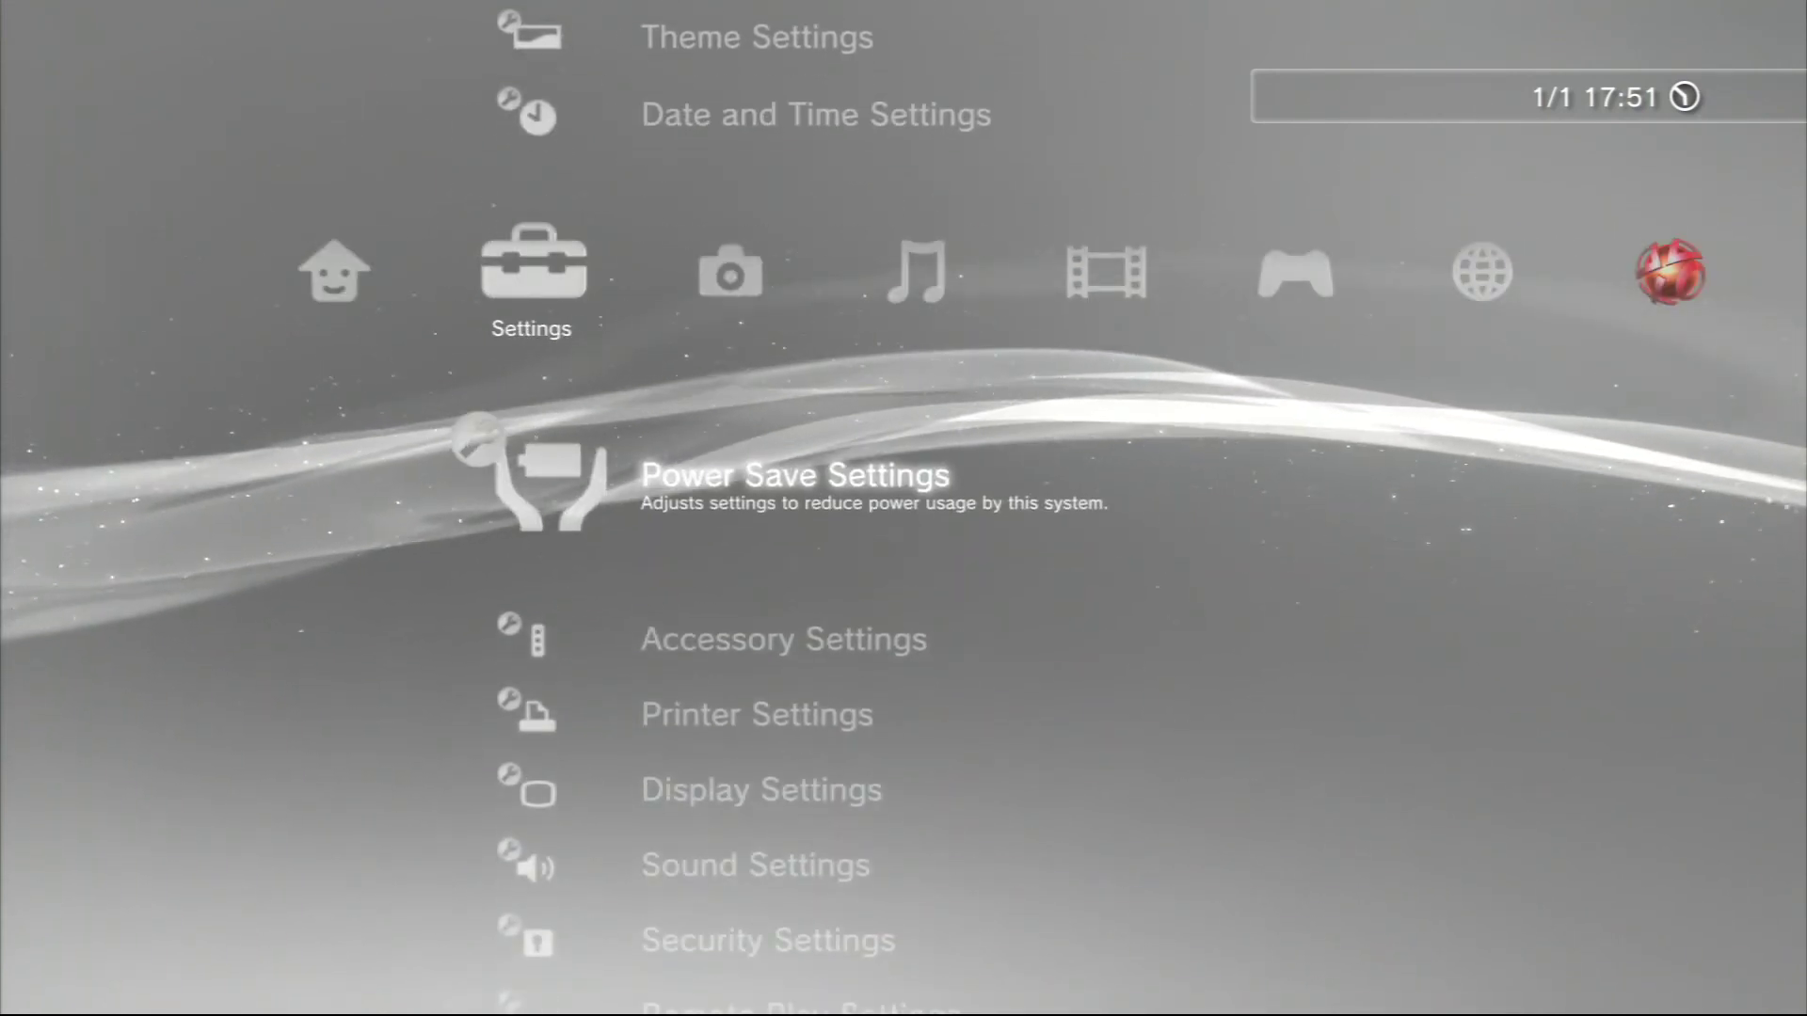
{"action": "key", "text": "Down"}
{"action": "key", "text": "Up"}
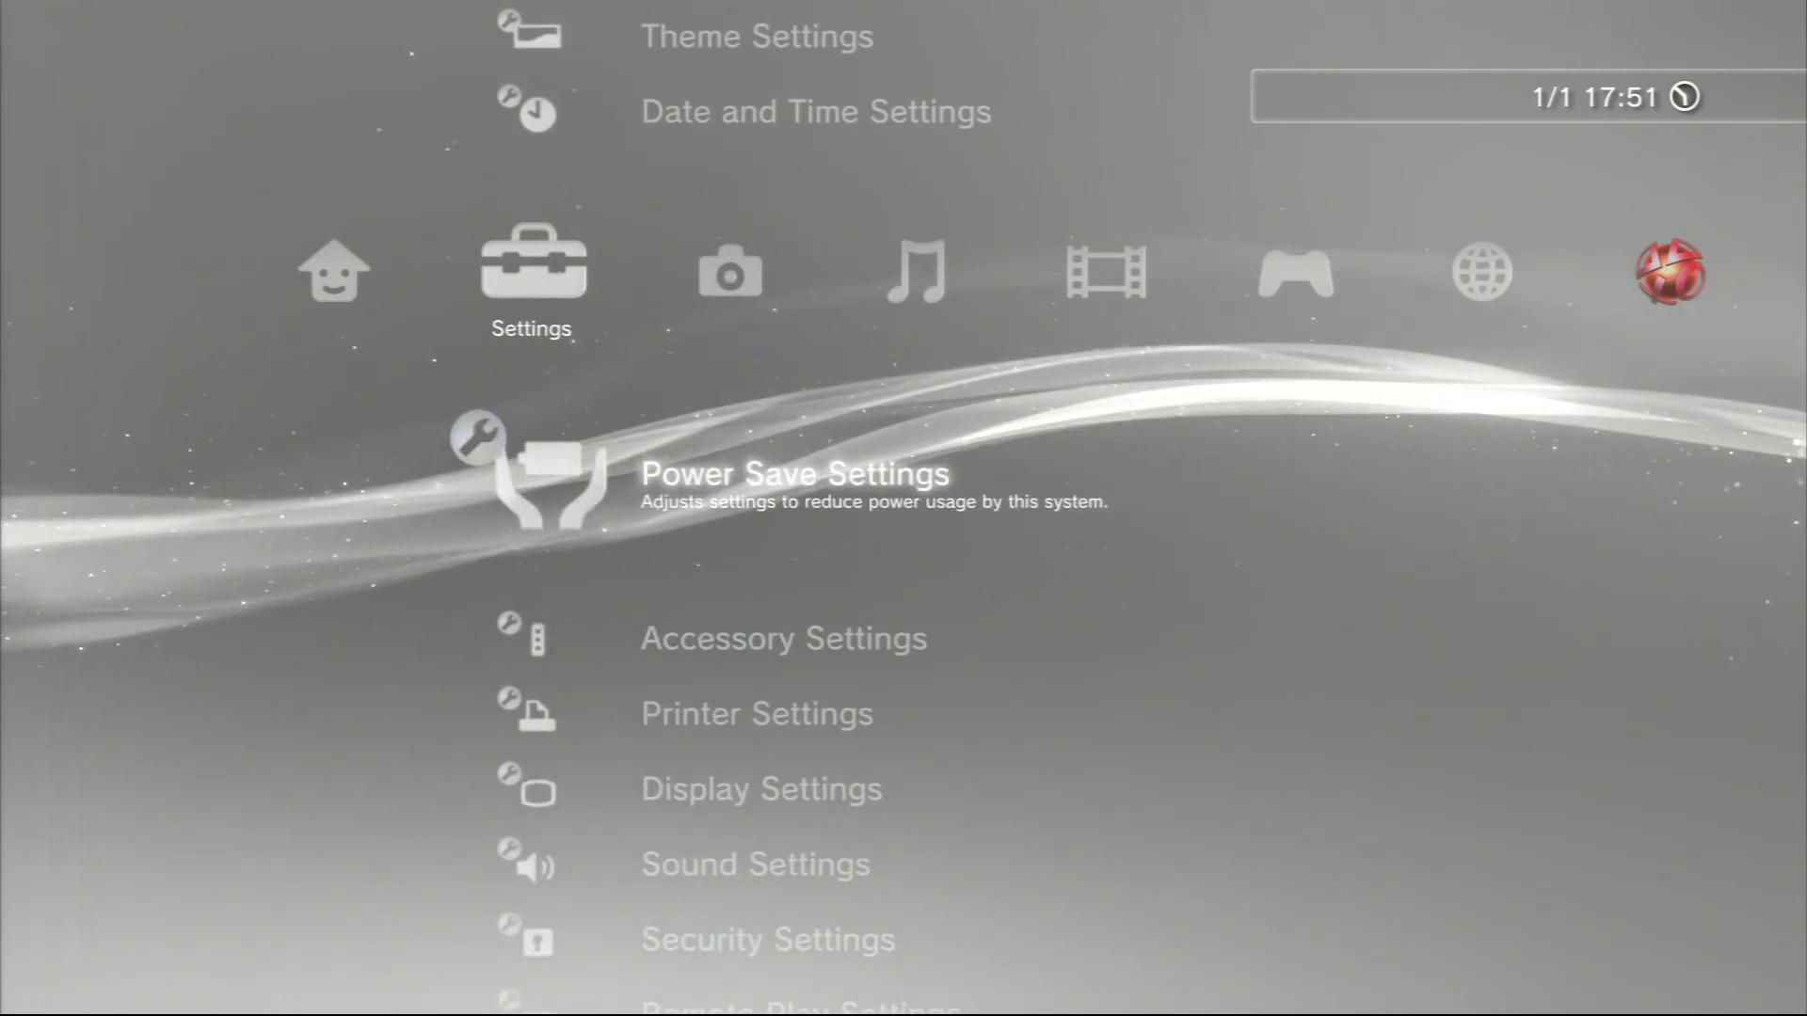